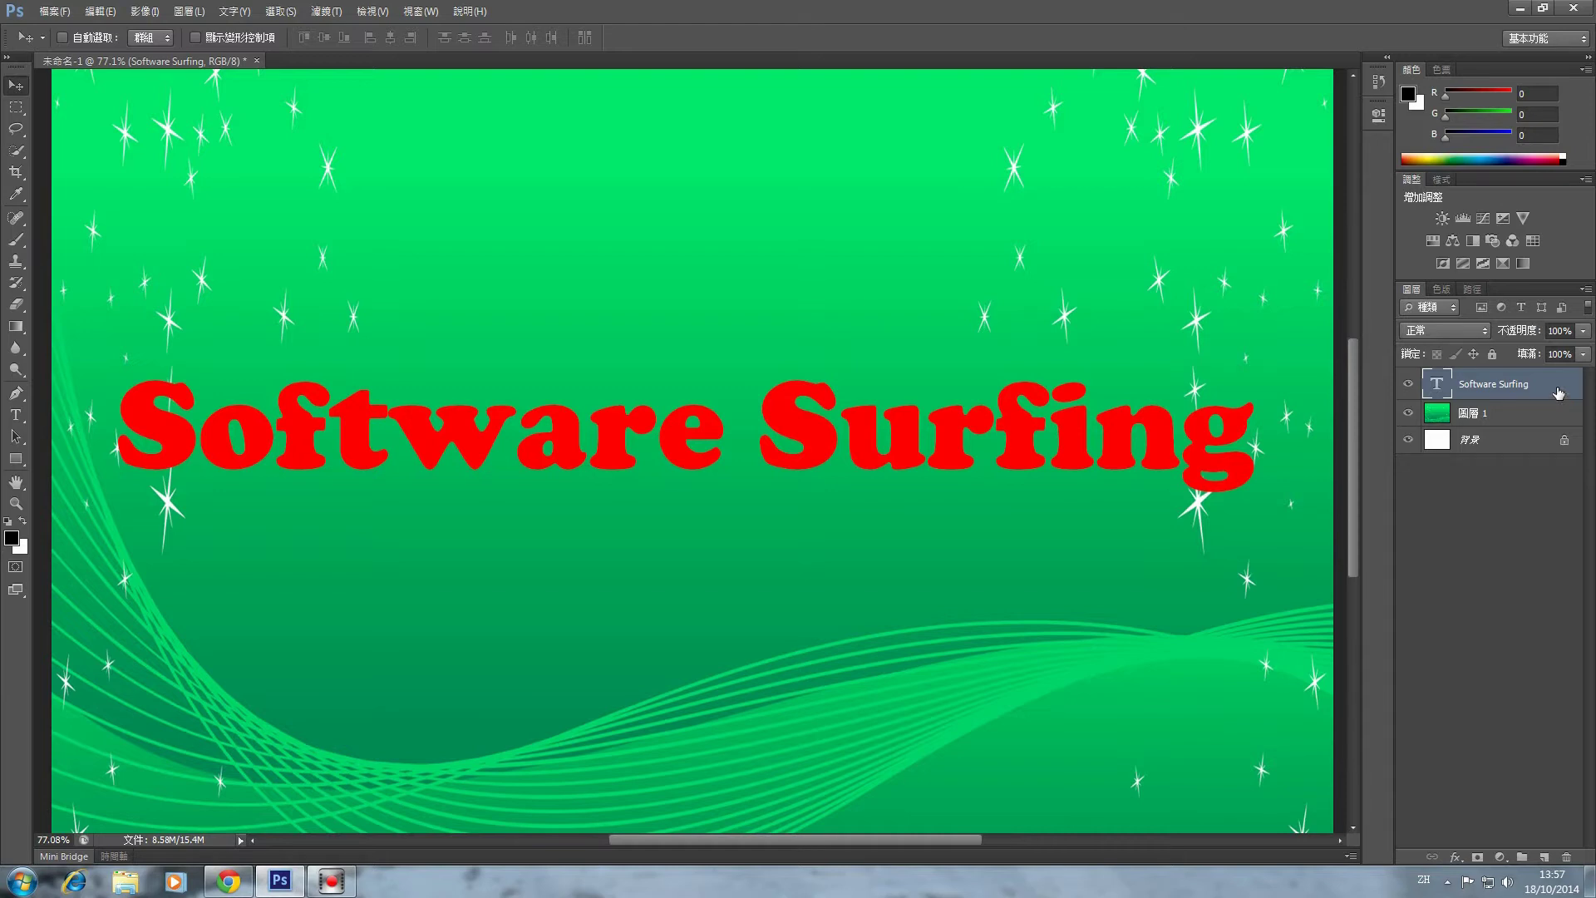
Close Layer Style unchanged, then select all the Software Surfing text for editing
{"action": "double_click", "coordinate": [1558, 393]}
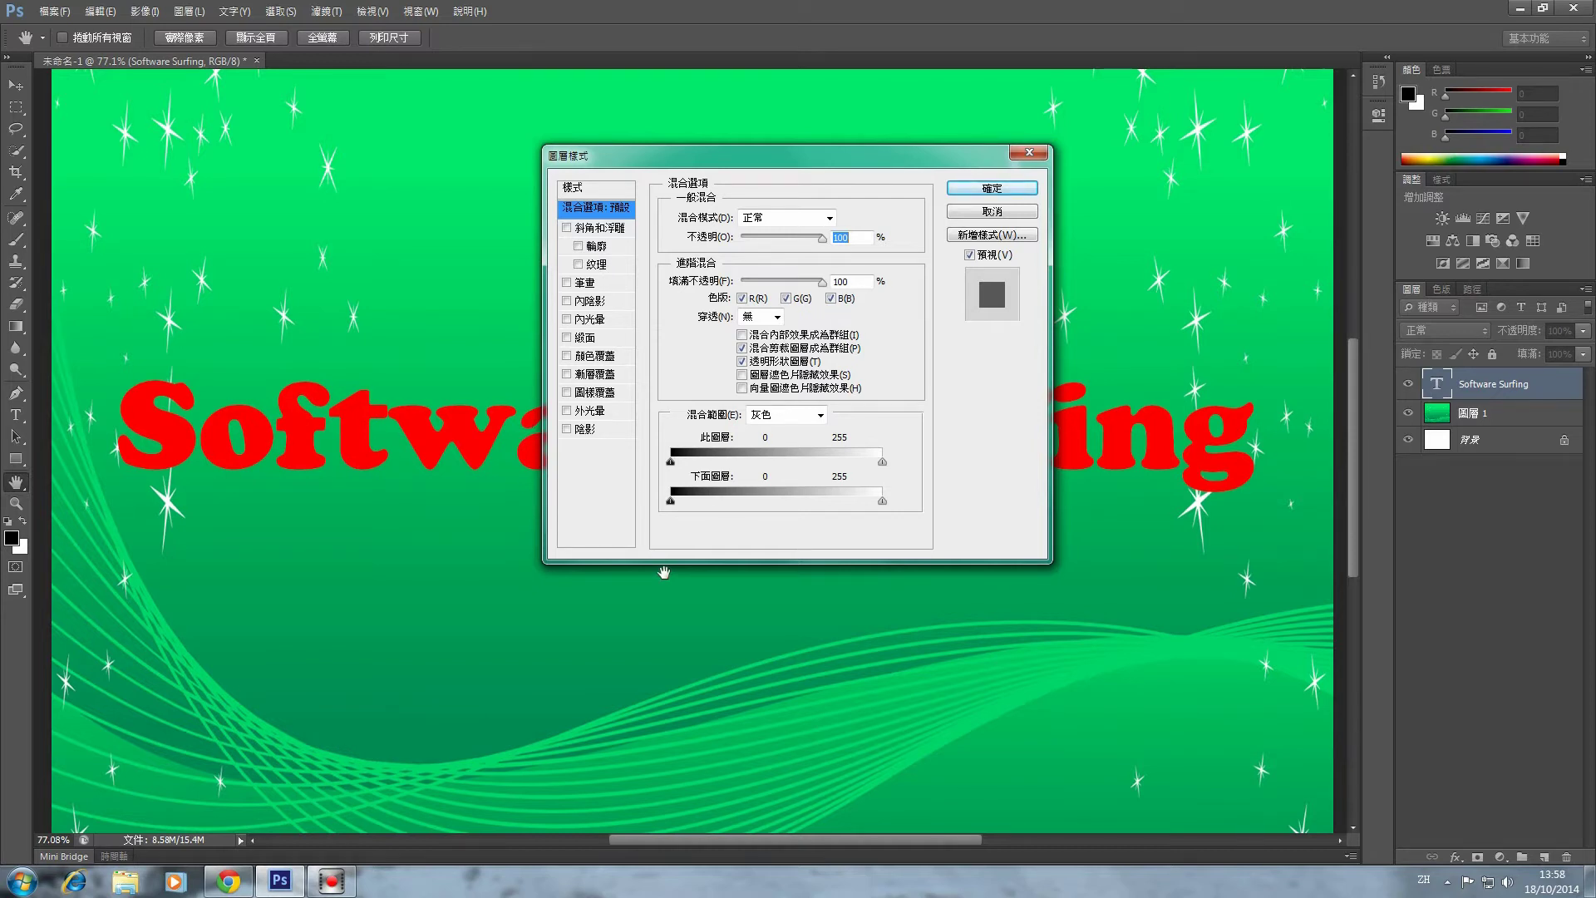
{"action": "left_click", "coordinate": [1005, 198]}
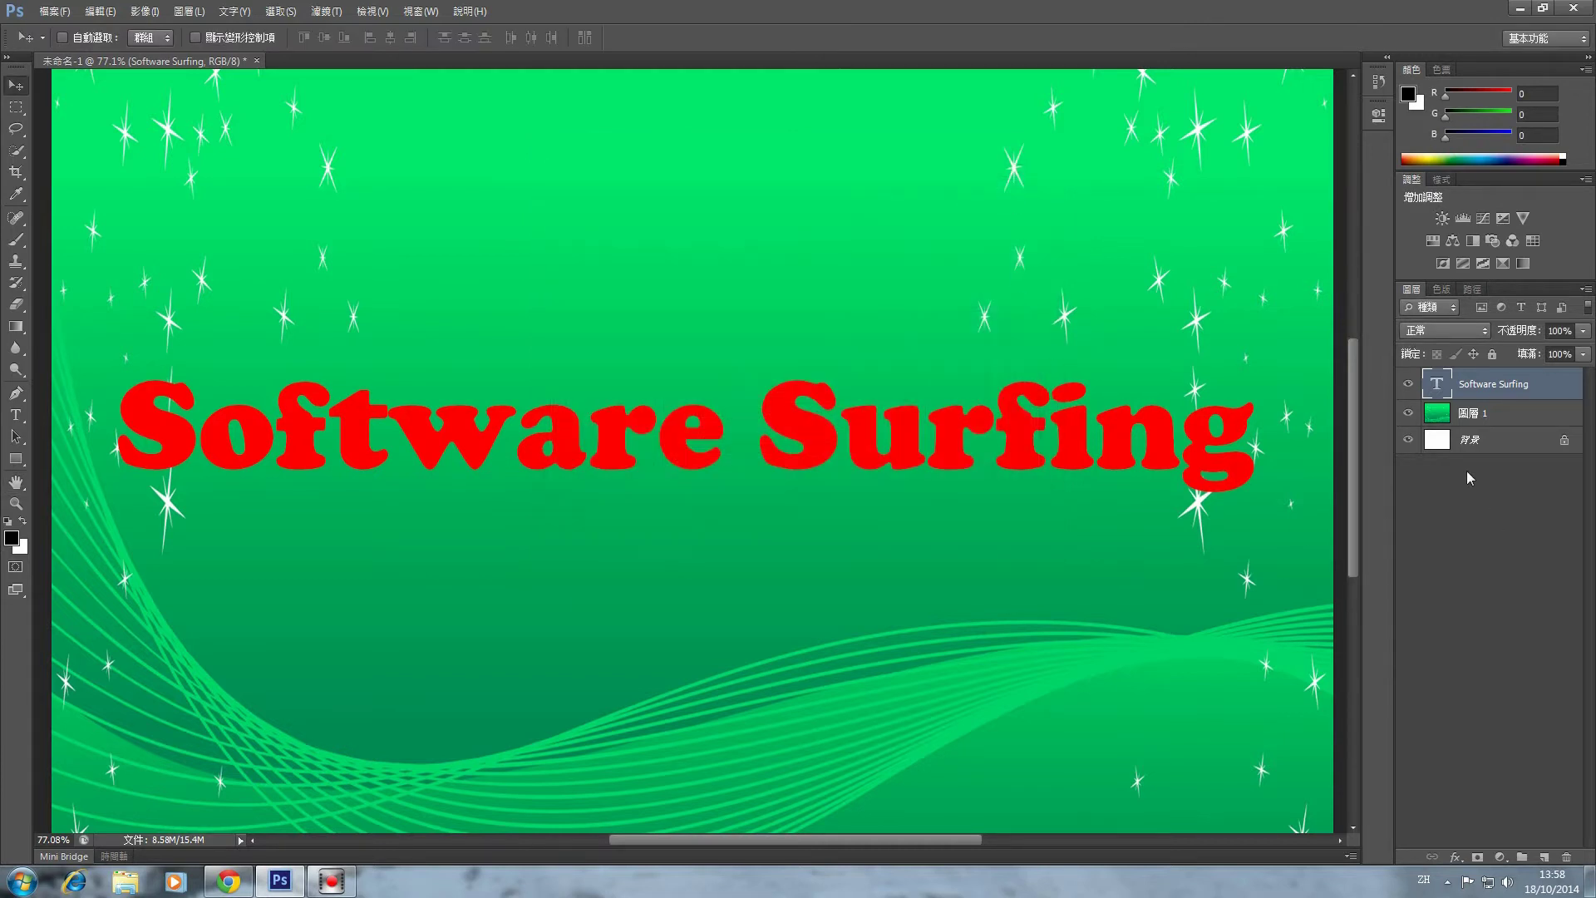
{"action": "double_click", "coordinate": [1437, 385]}
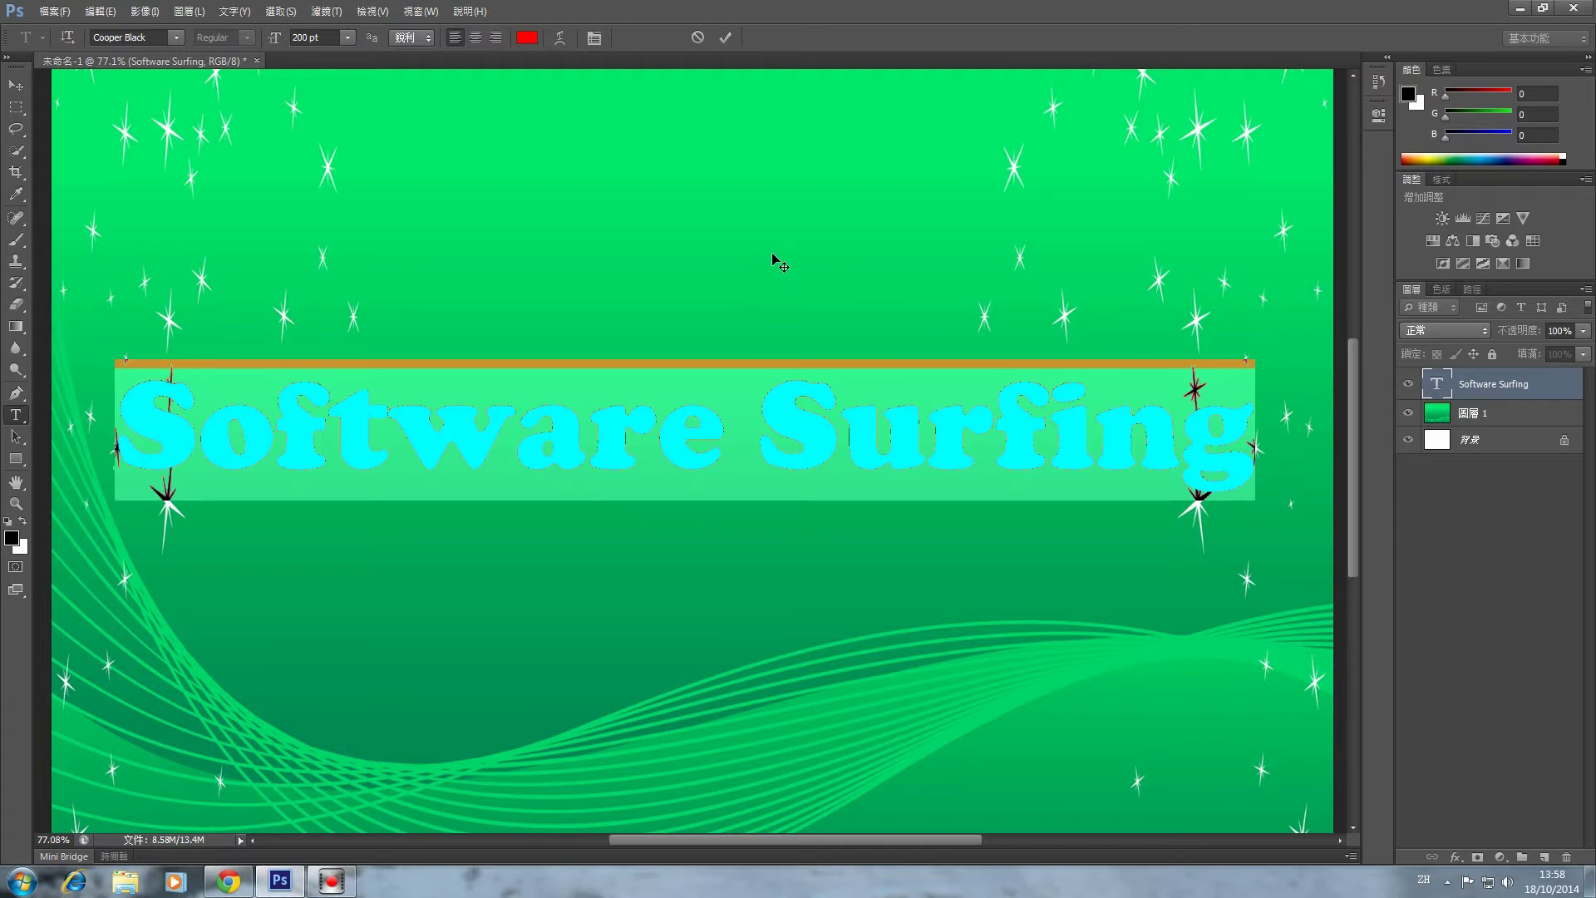
{"action": "left_click", "coordinate": [561, 38]}
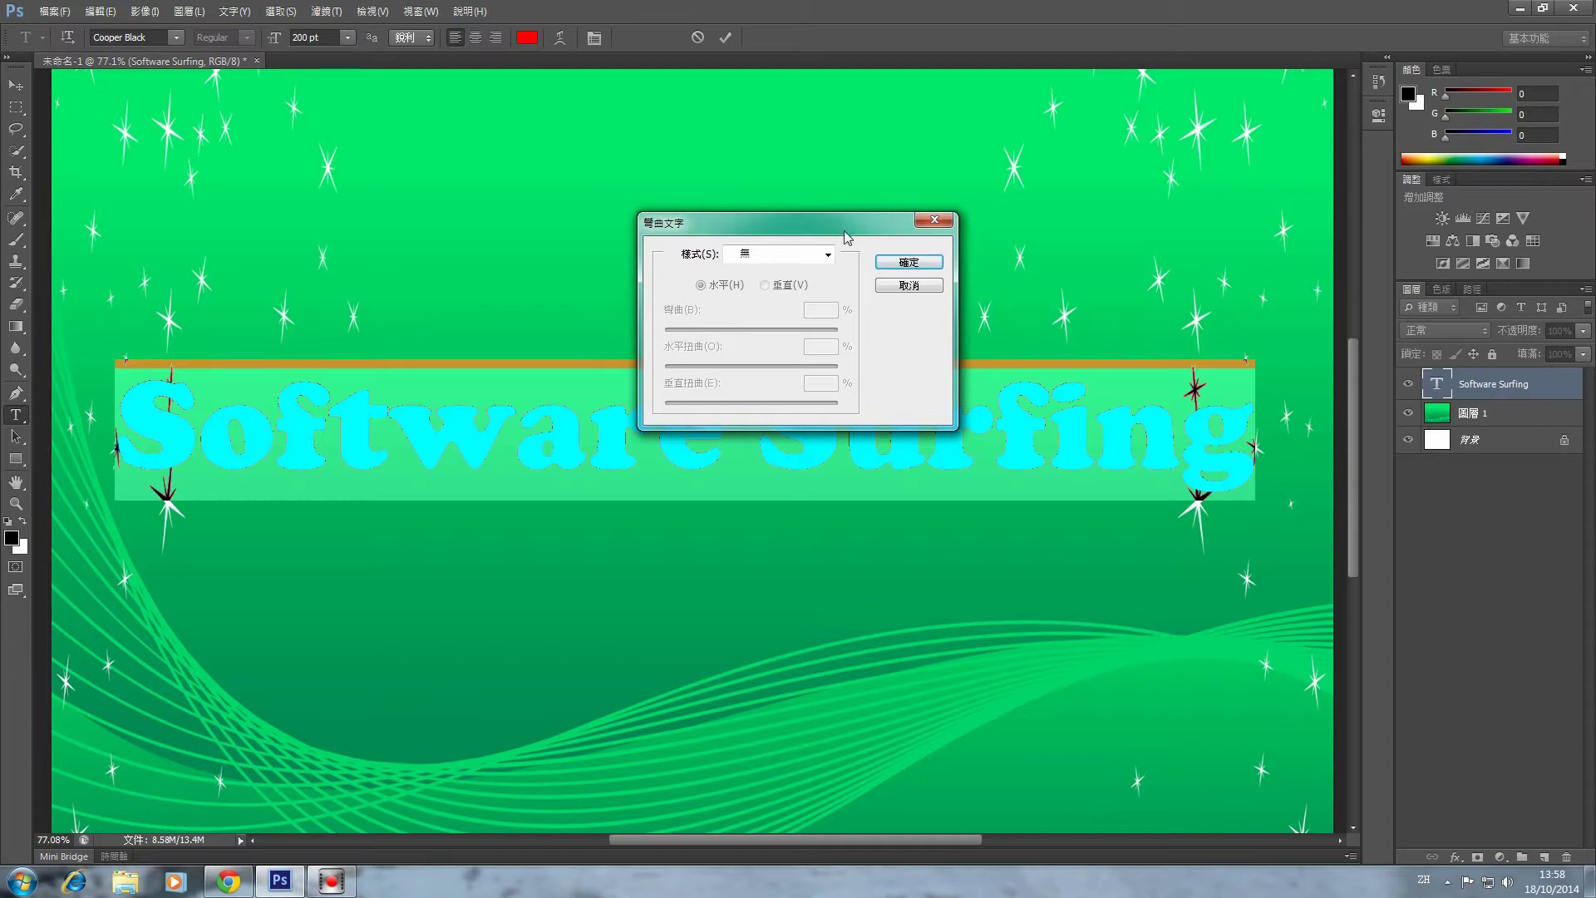
{"action": "left_click", "coordinate": [829, 256]}
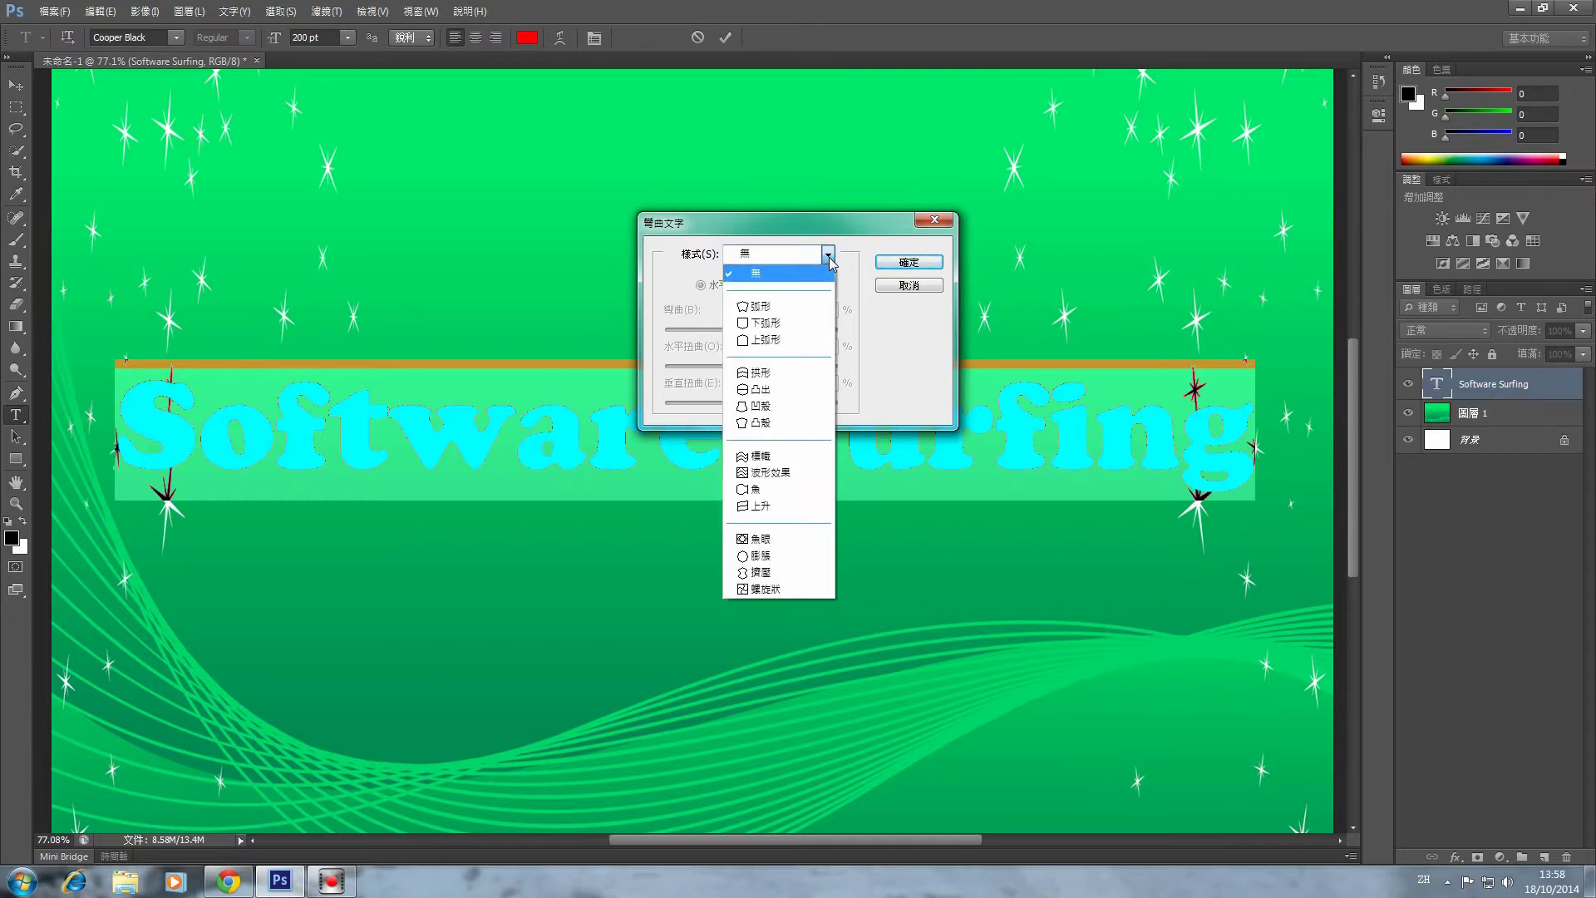
{"action": "left_click", "coordinate": [775, 309]}
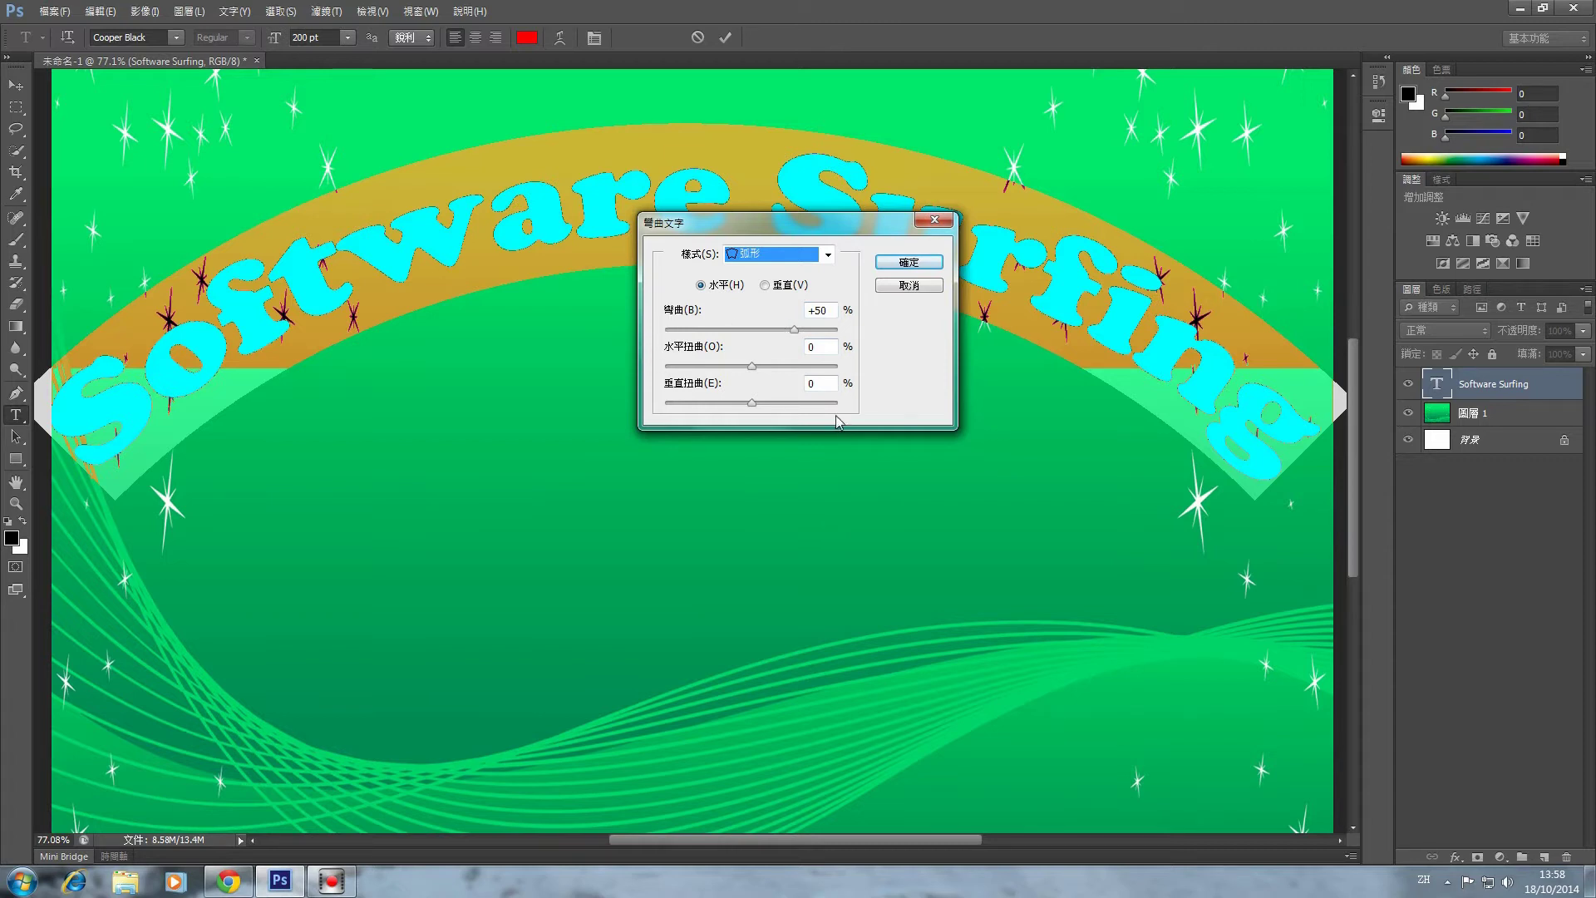
{"action": "left_click", "coordinate": [794, 330]}
{"action": "left_click_drag", "start_coordinate": [794, 331], "coordinate": [721, 335]}
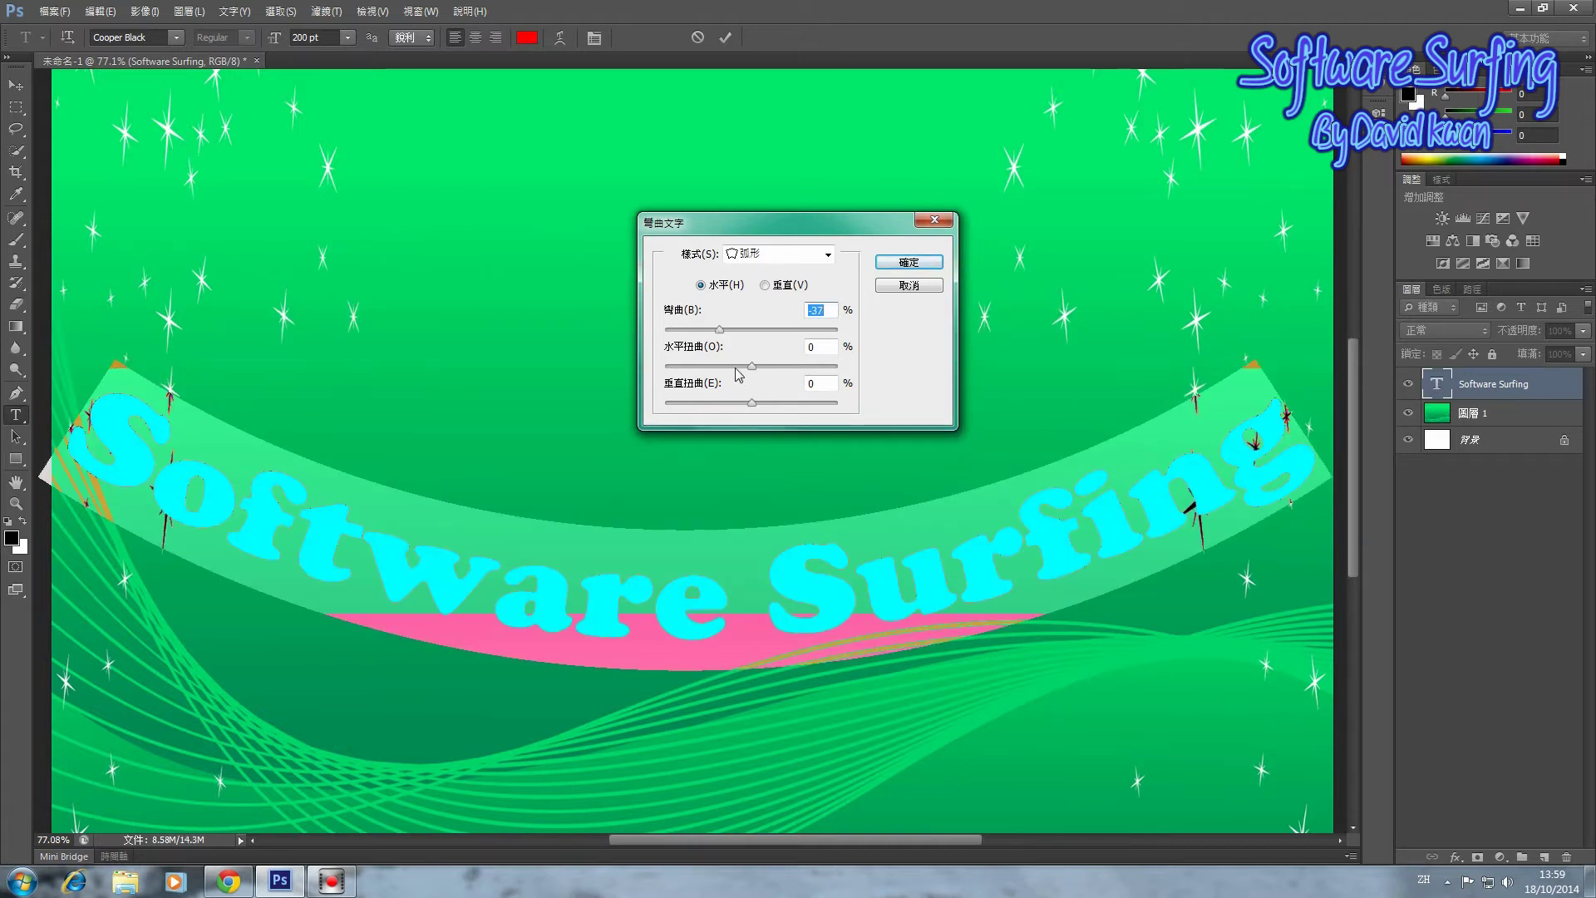
{"action": "mouse_move", "coordinate": [752, 366]}
{"action": "left_mouse_down"}
{"action": "mouse_move", "coordinate": [699, 367]}
{"action": "mouse_move", "coordinate": [780, 403]}
{"action": "left_mouse_up"}
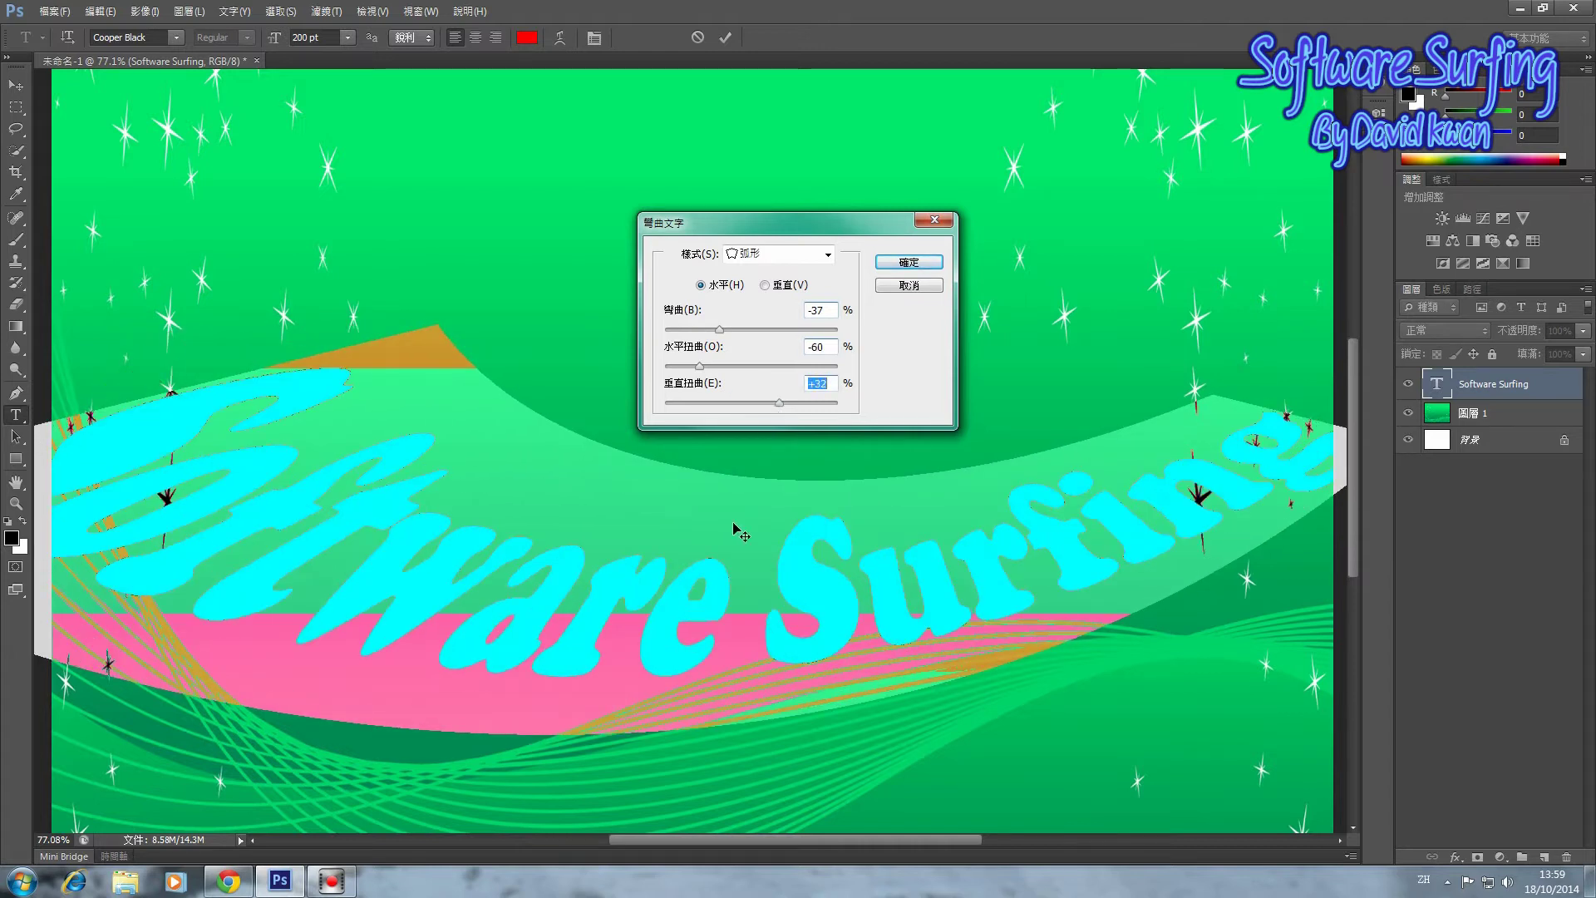
{"action": "mouse_move", "coordinate": [779, 403]}
{"action": "left_mouse_down"}
{"action": "mouse_move", "coordinate": [748, 403]}
{"action": "mouse_move", "coordinate": [742, 366]}
{"action": "left_mouse_up"}
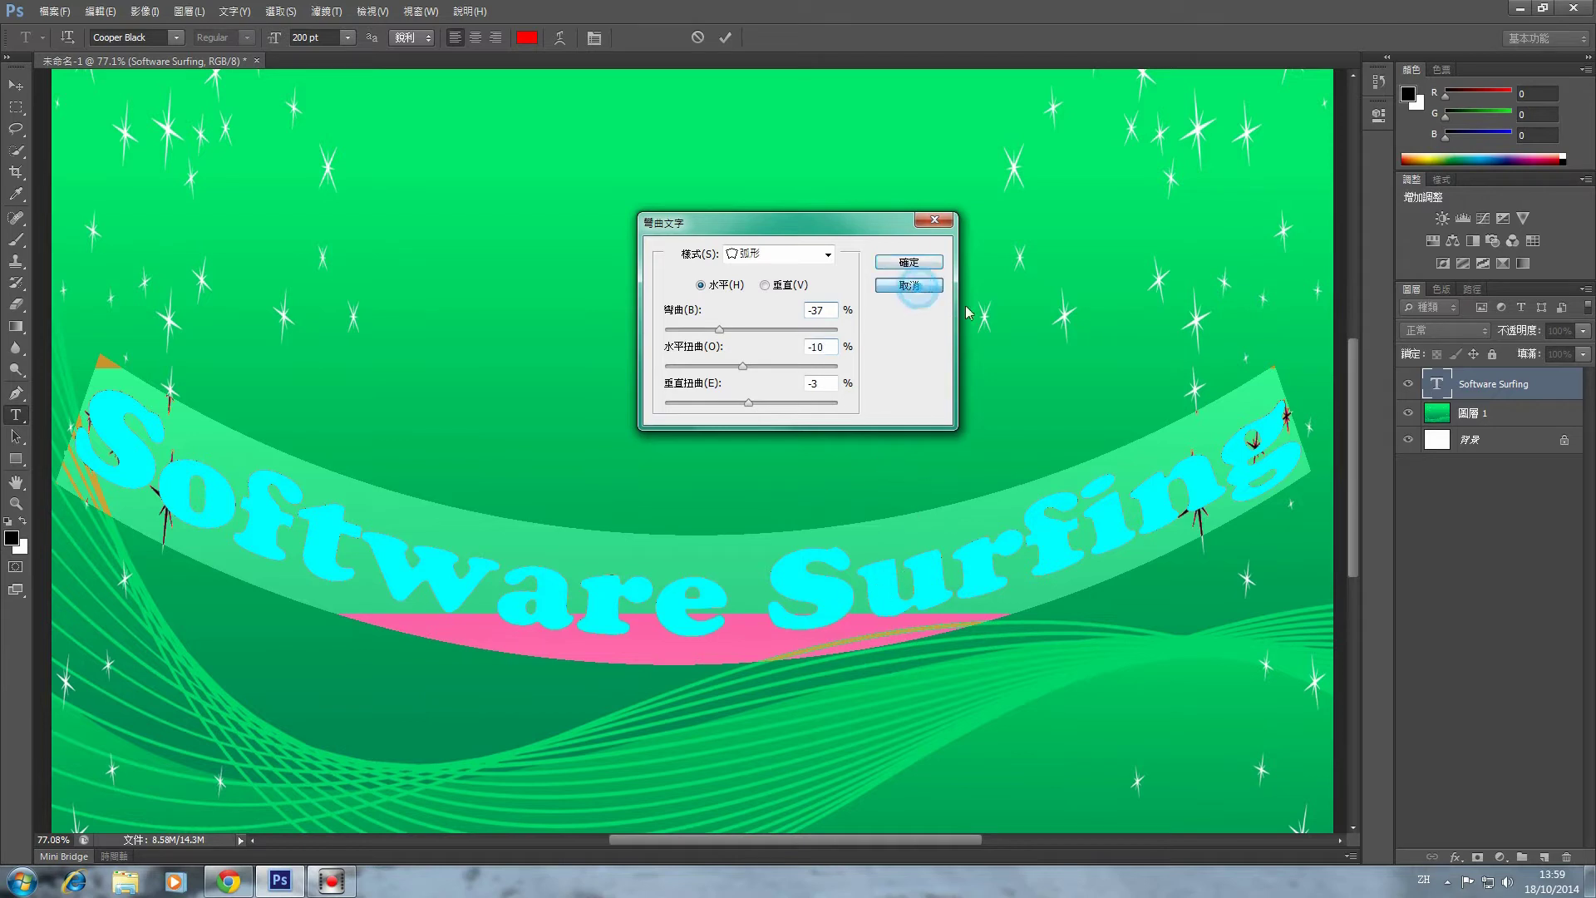
{"action": "left_click", "coordinate": [908, 285]}
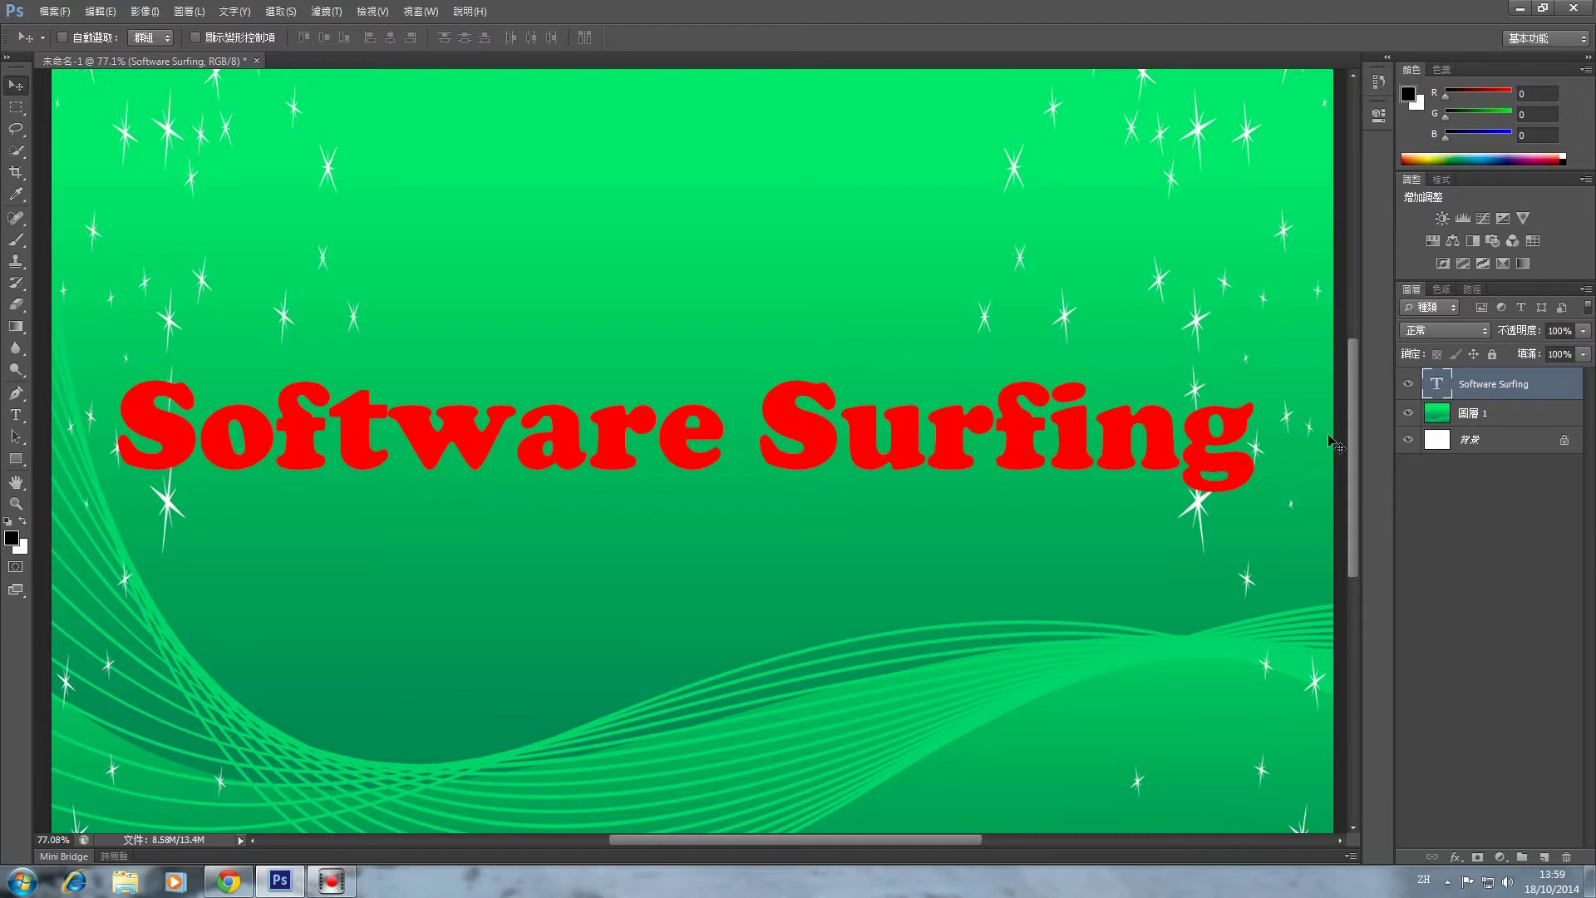
Warp the Software Surfing text with the Flag style, +85% bend and -23% horizontal distortion
{"action": "double_click", "coordinate": [1437, 383]}
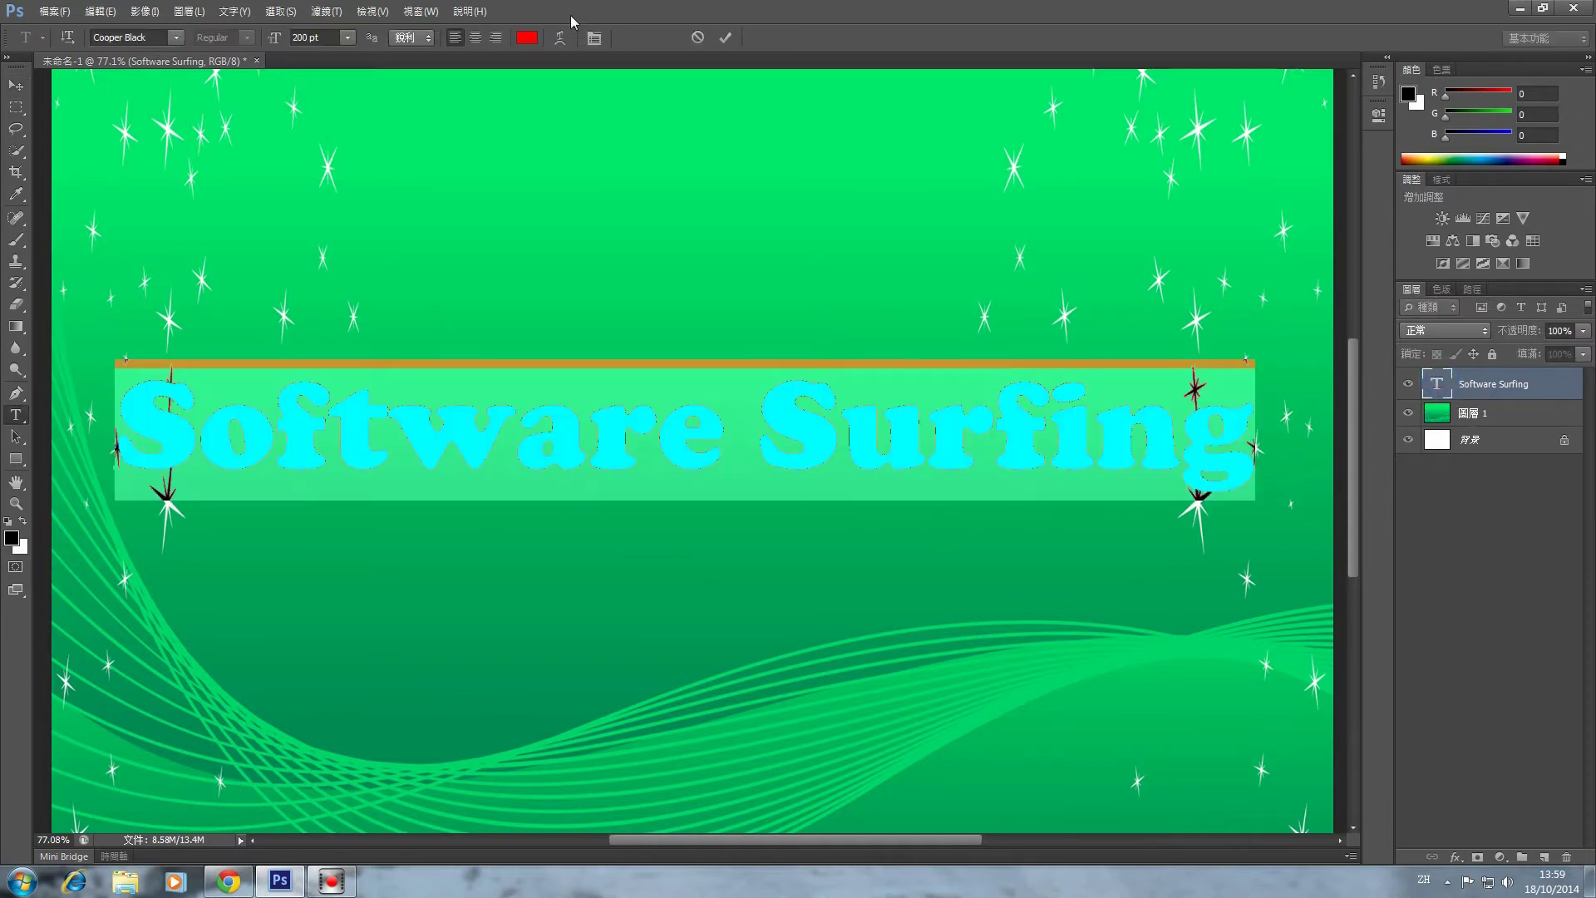
{"action": "left_click", "coordinate": [559, 38]}
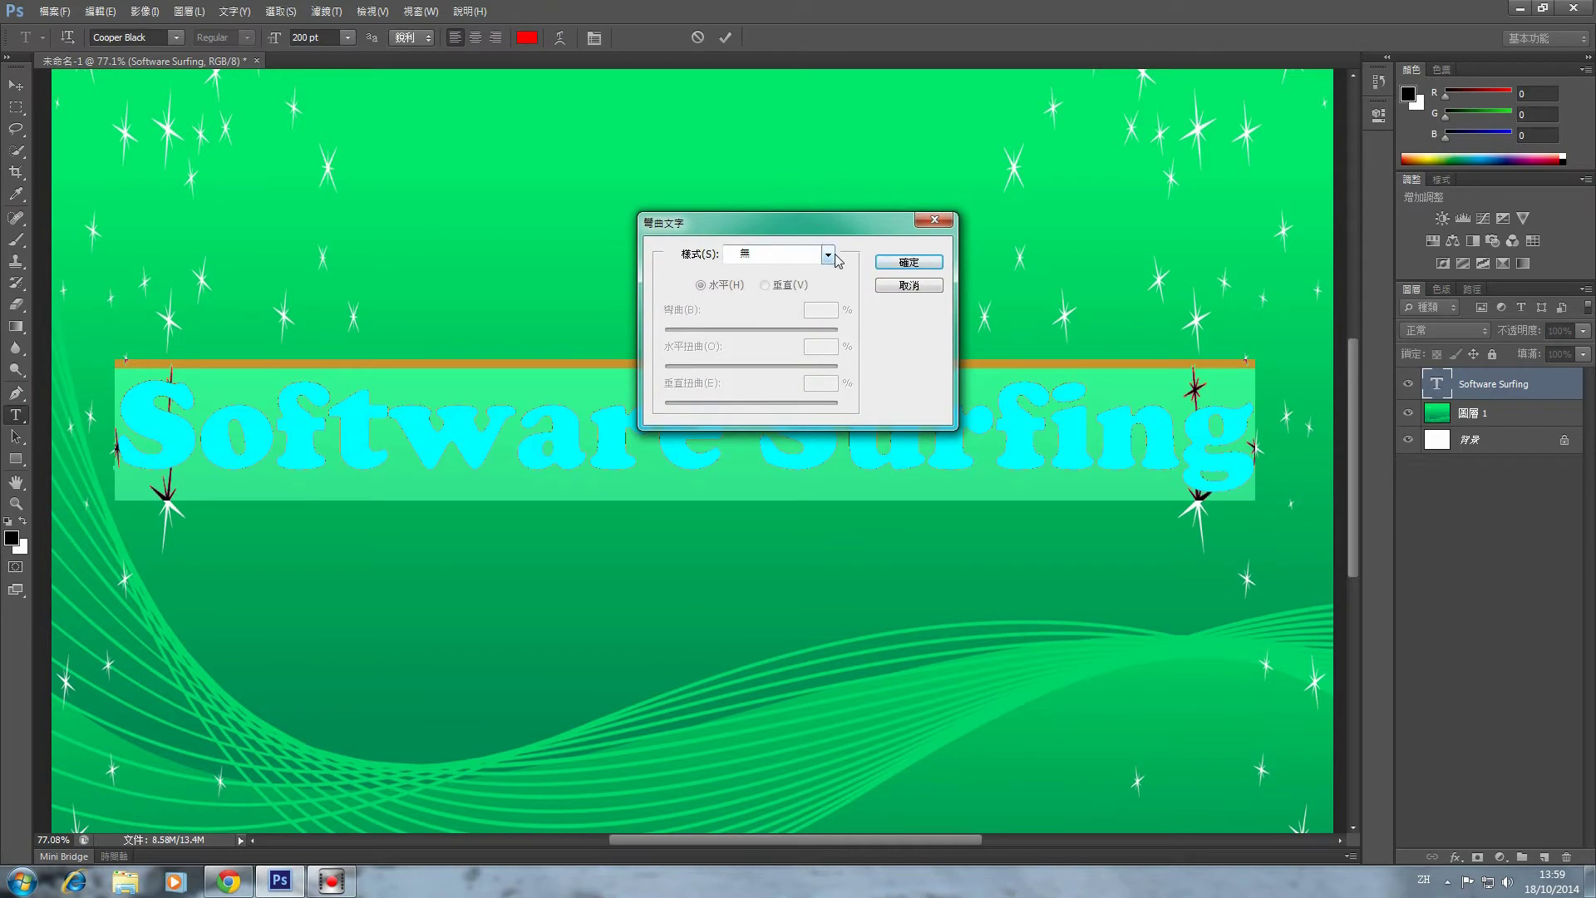
{"action": "left_click", "coordinate": [828, 255]}
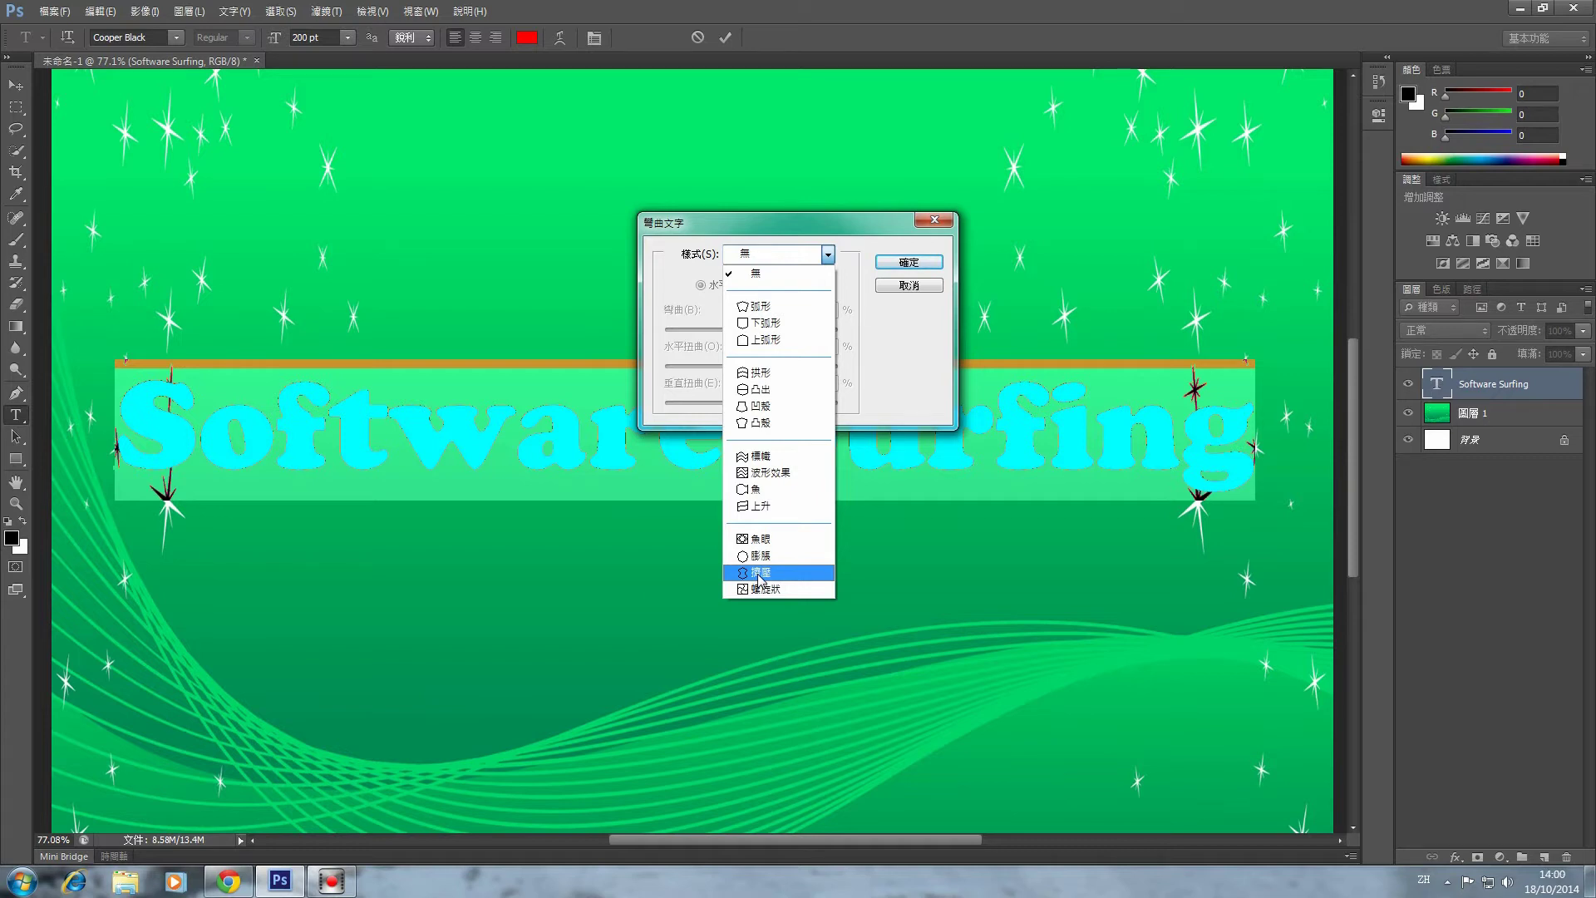
{"action": "left_click", "coordinate": [801, 458]}
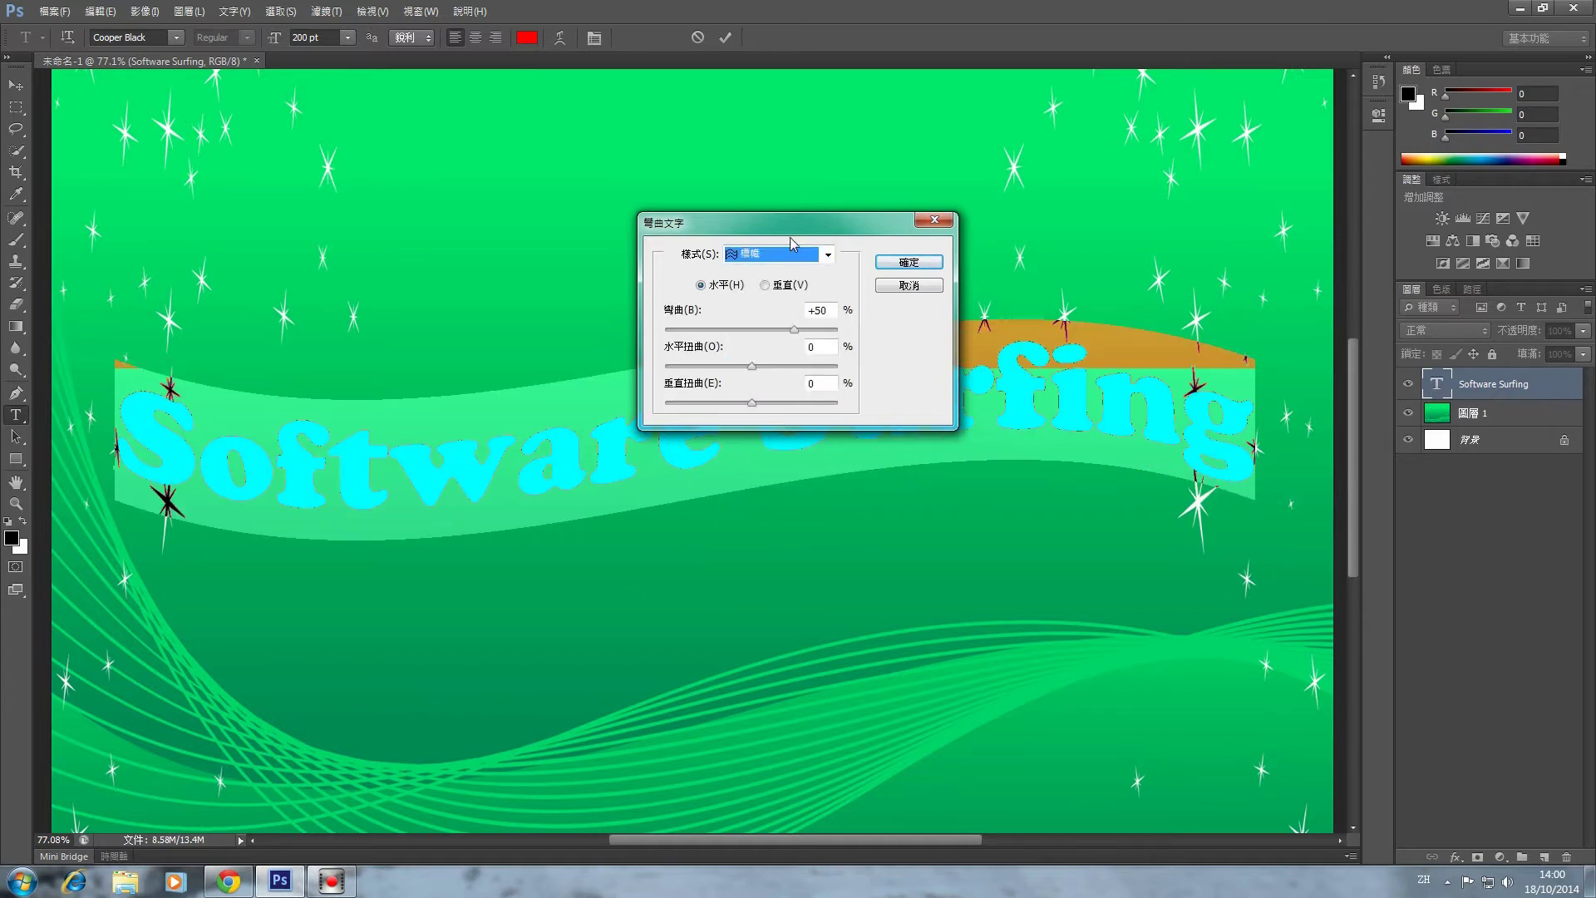
{"action": "left_click_drag", "start_coordinate": [793, 223], "coordinate": [707, 100]}
{"action": "mouse_move", "coordinate": [708, 206]}
{"action": "left_mouse_down"}
{"action": "mouse_move", "coordinate": [695, 207]}
{"action": "mouse_move", "coordinate": [739, 208]}
{"action": "left_mouse_up"}
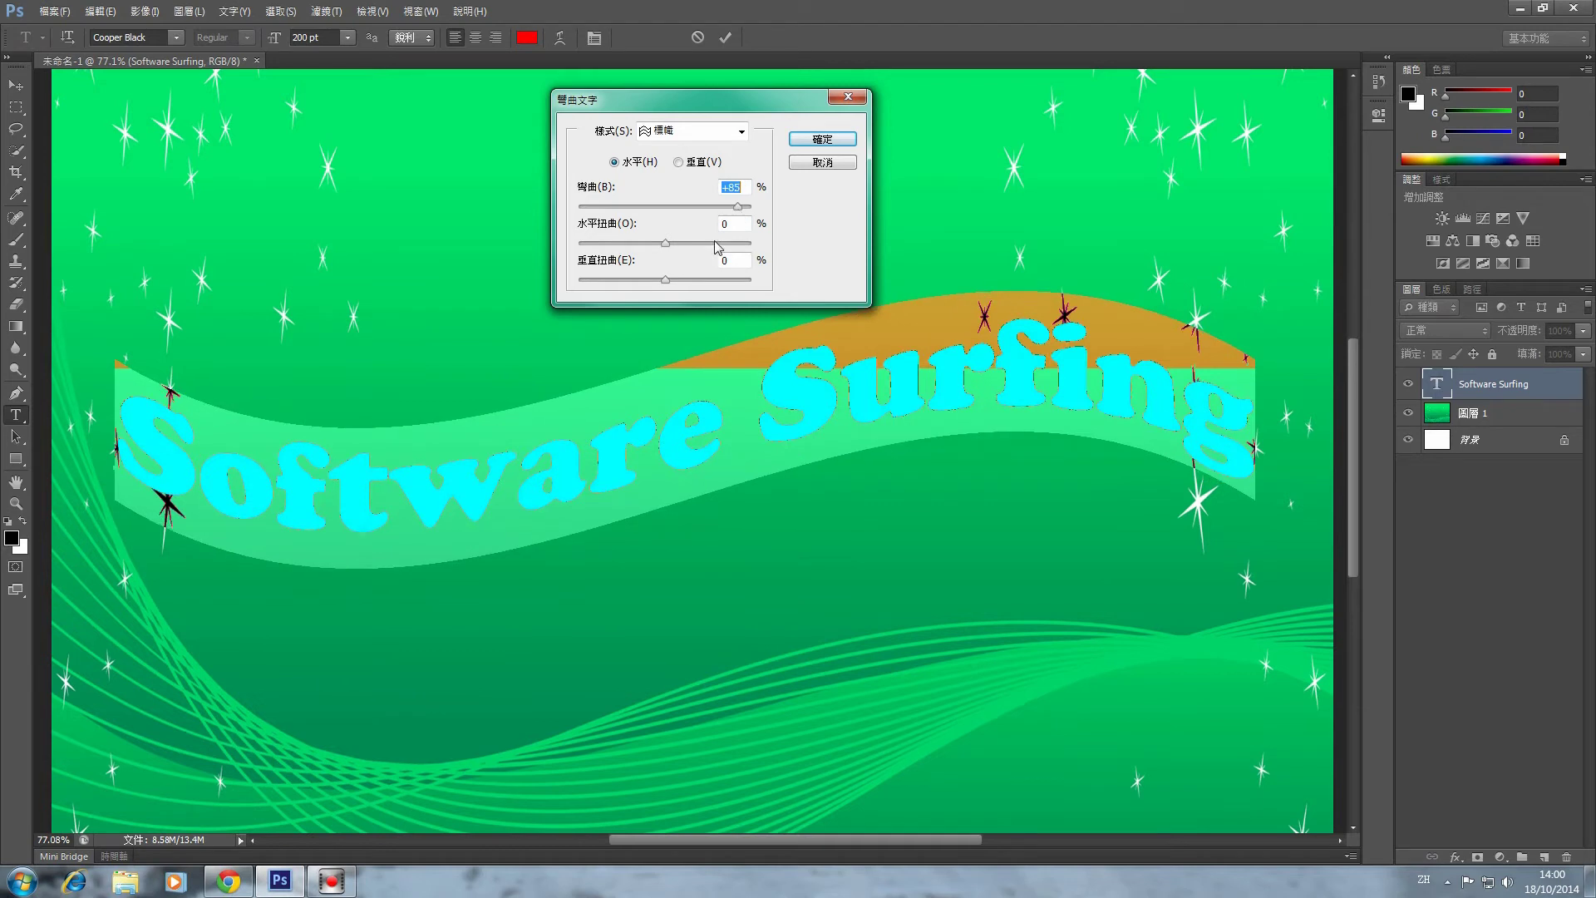
{"action": "left_click_drag", "start_coordinate": [665, 243], "coordinate": [647, 243]}
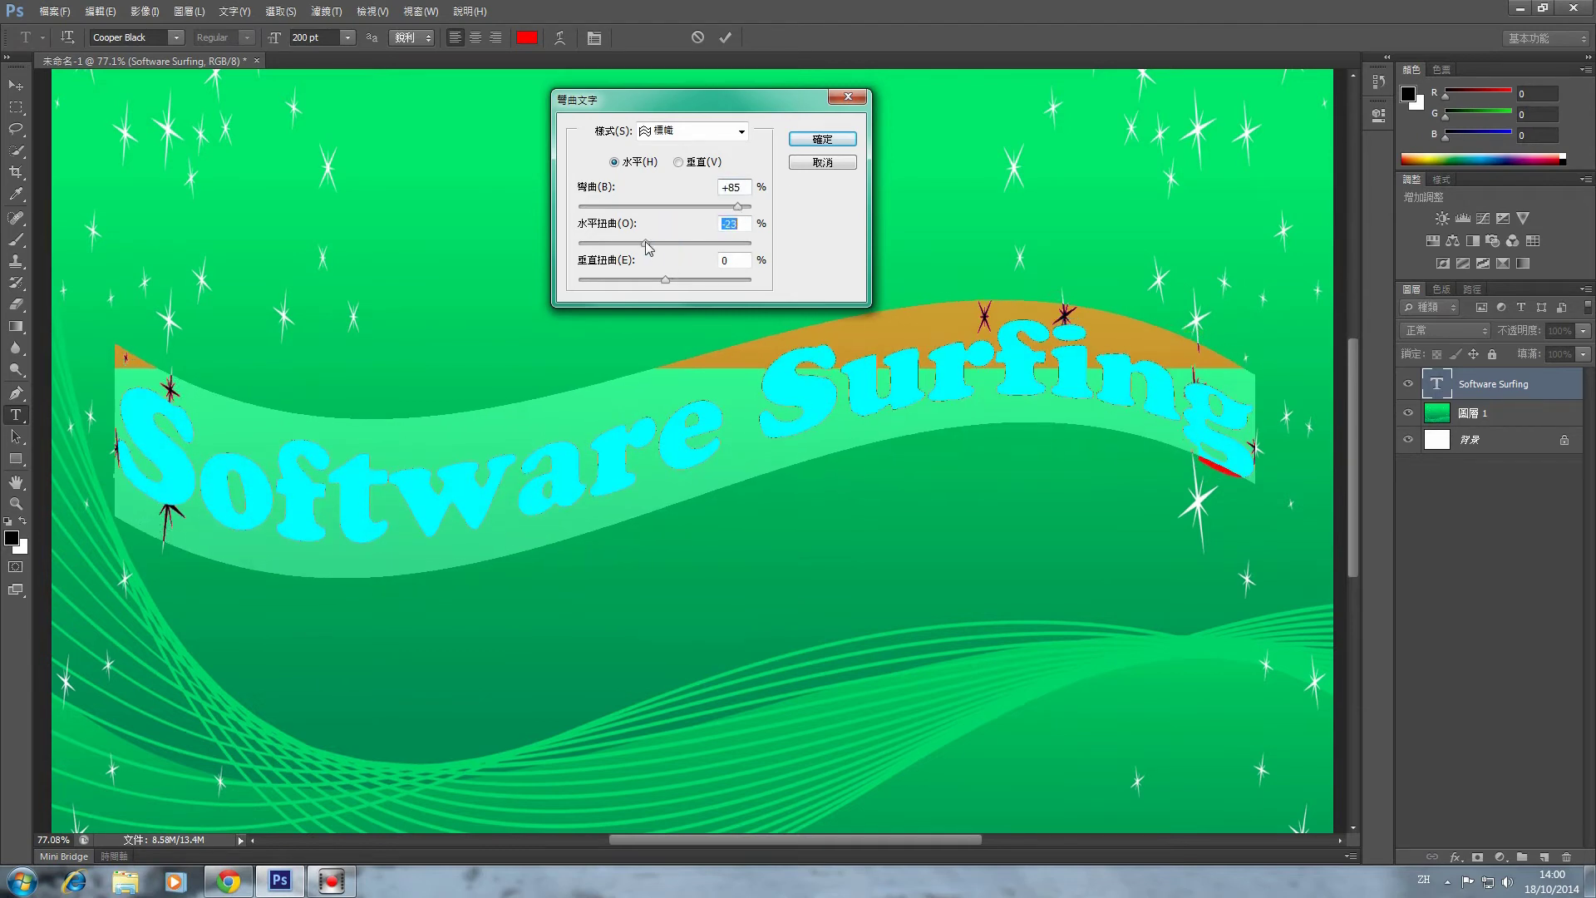
{"action": "left_click", "coordinate": [827, 139]}
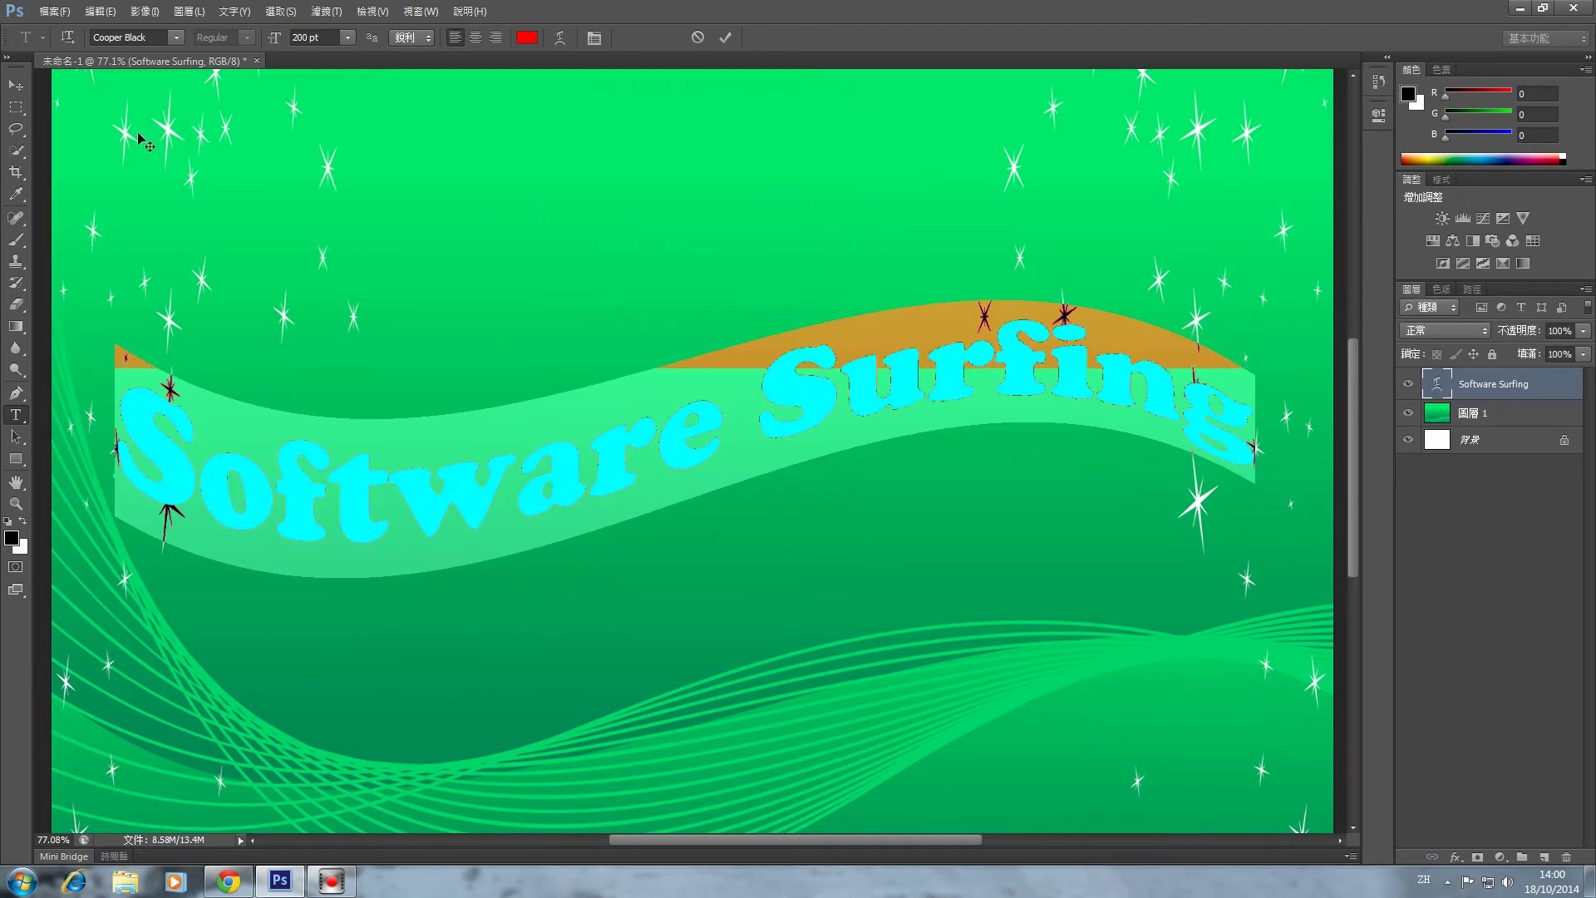
{"action": "left_click", "coordinate": [15, 89]}
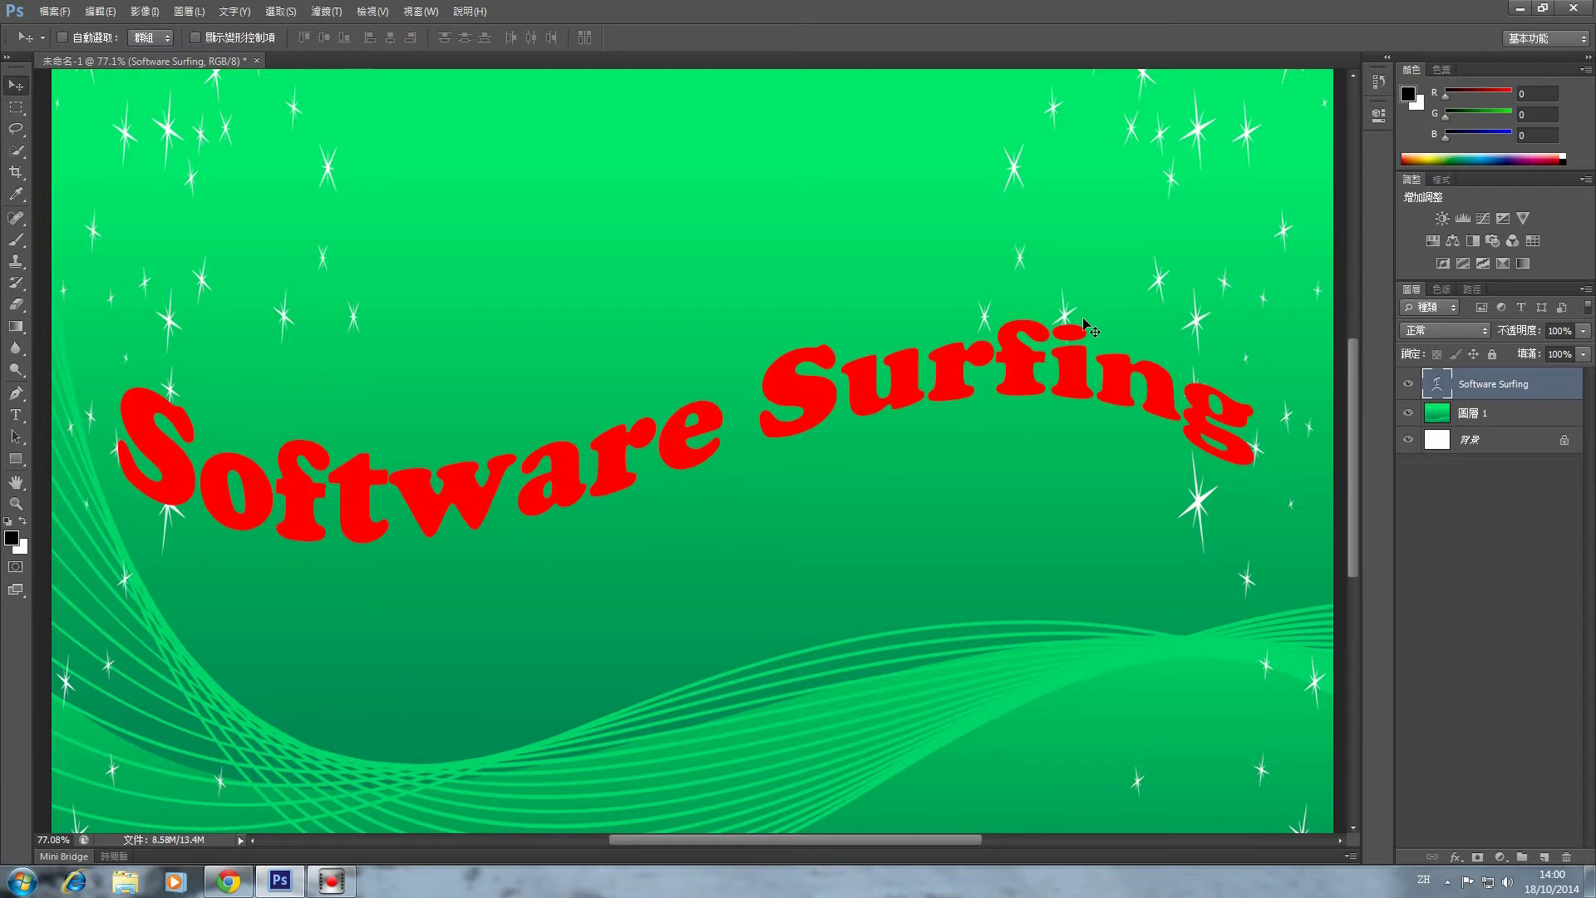
{"action": "double_click", "coordinate": [1568, 384]}
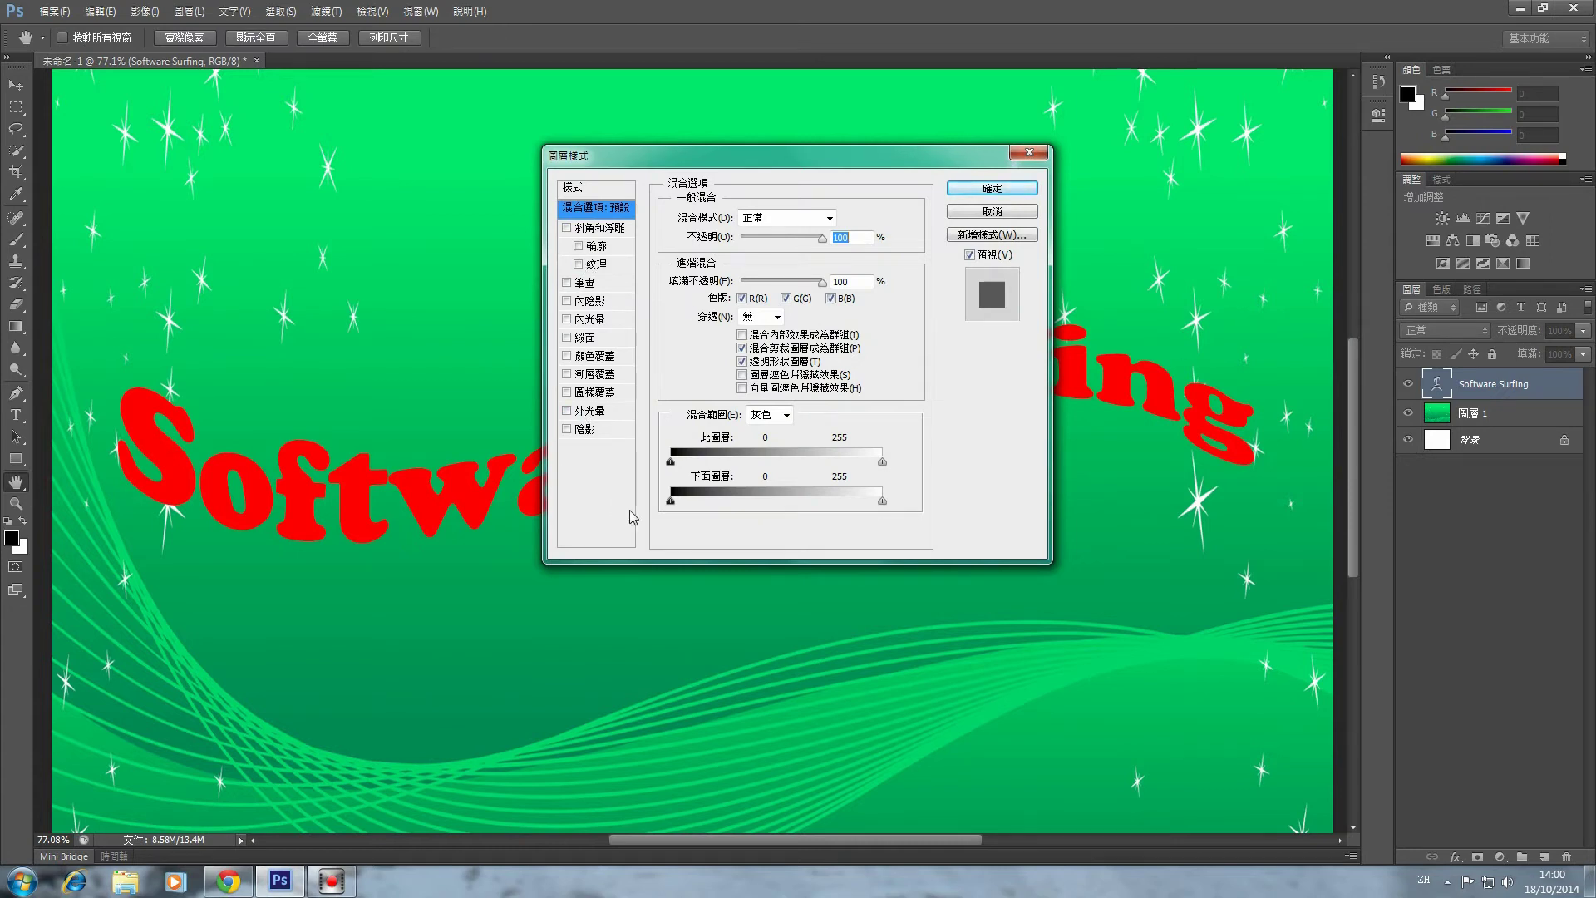
{"action": "left_click", "coordinate": [567, 429]}
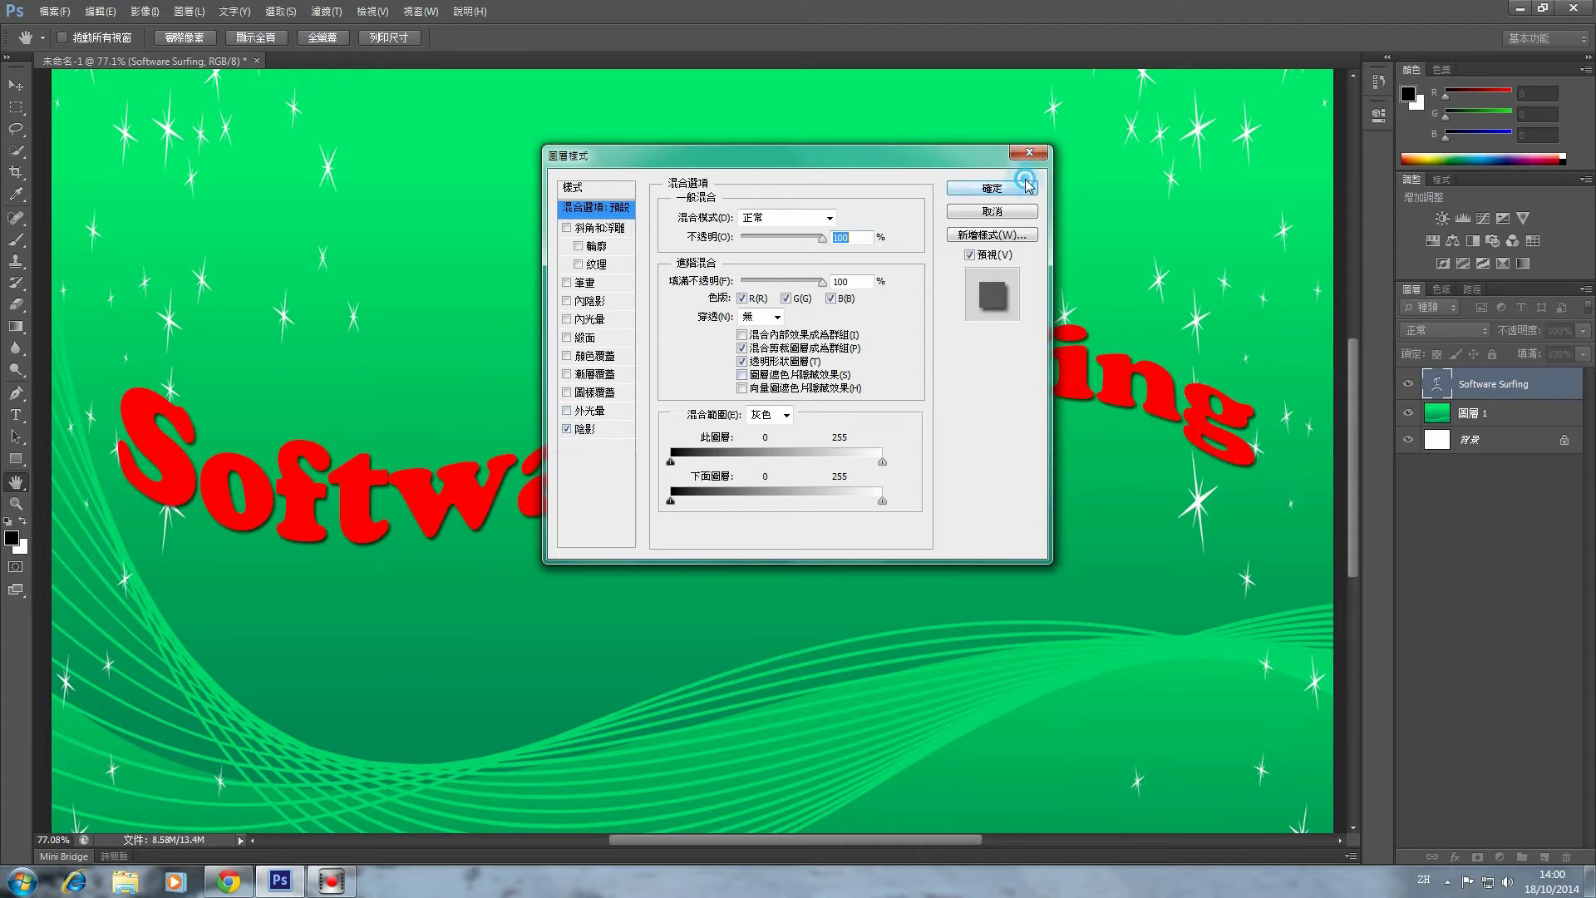
{"action": "left_click", "coordinate": [1031, 188]}
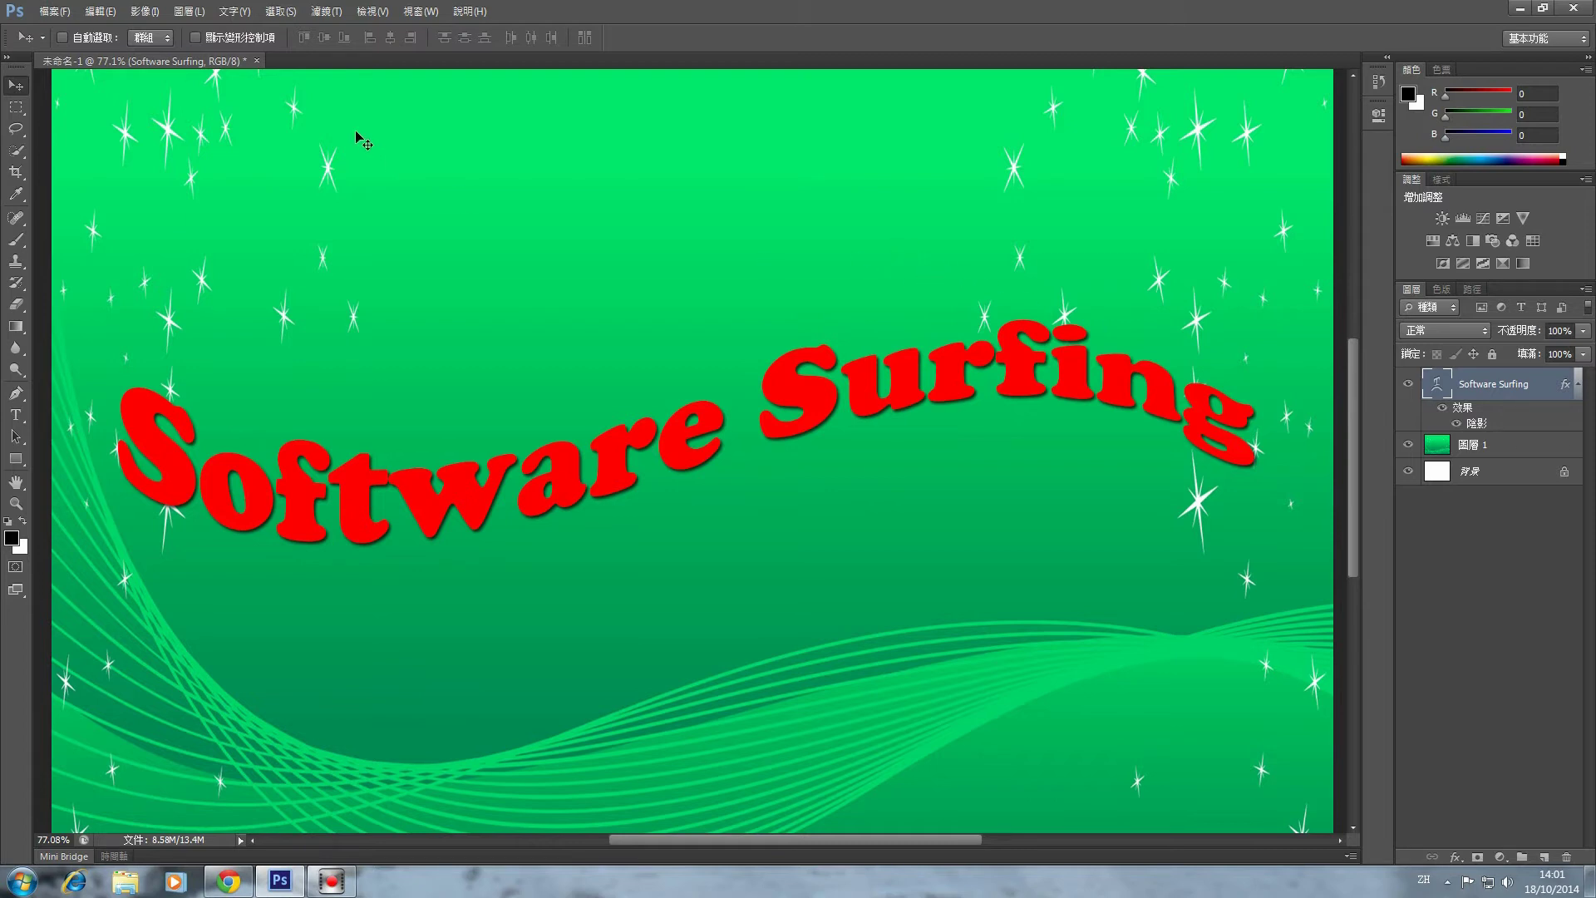
{"action": "left_click", "coordinate": [99, 11]}
Undo the warp, paste a second Software Surfing line below, and move both lines higher
{"action": "left_click", "coordinate": [114, 29]}
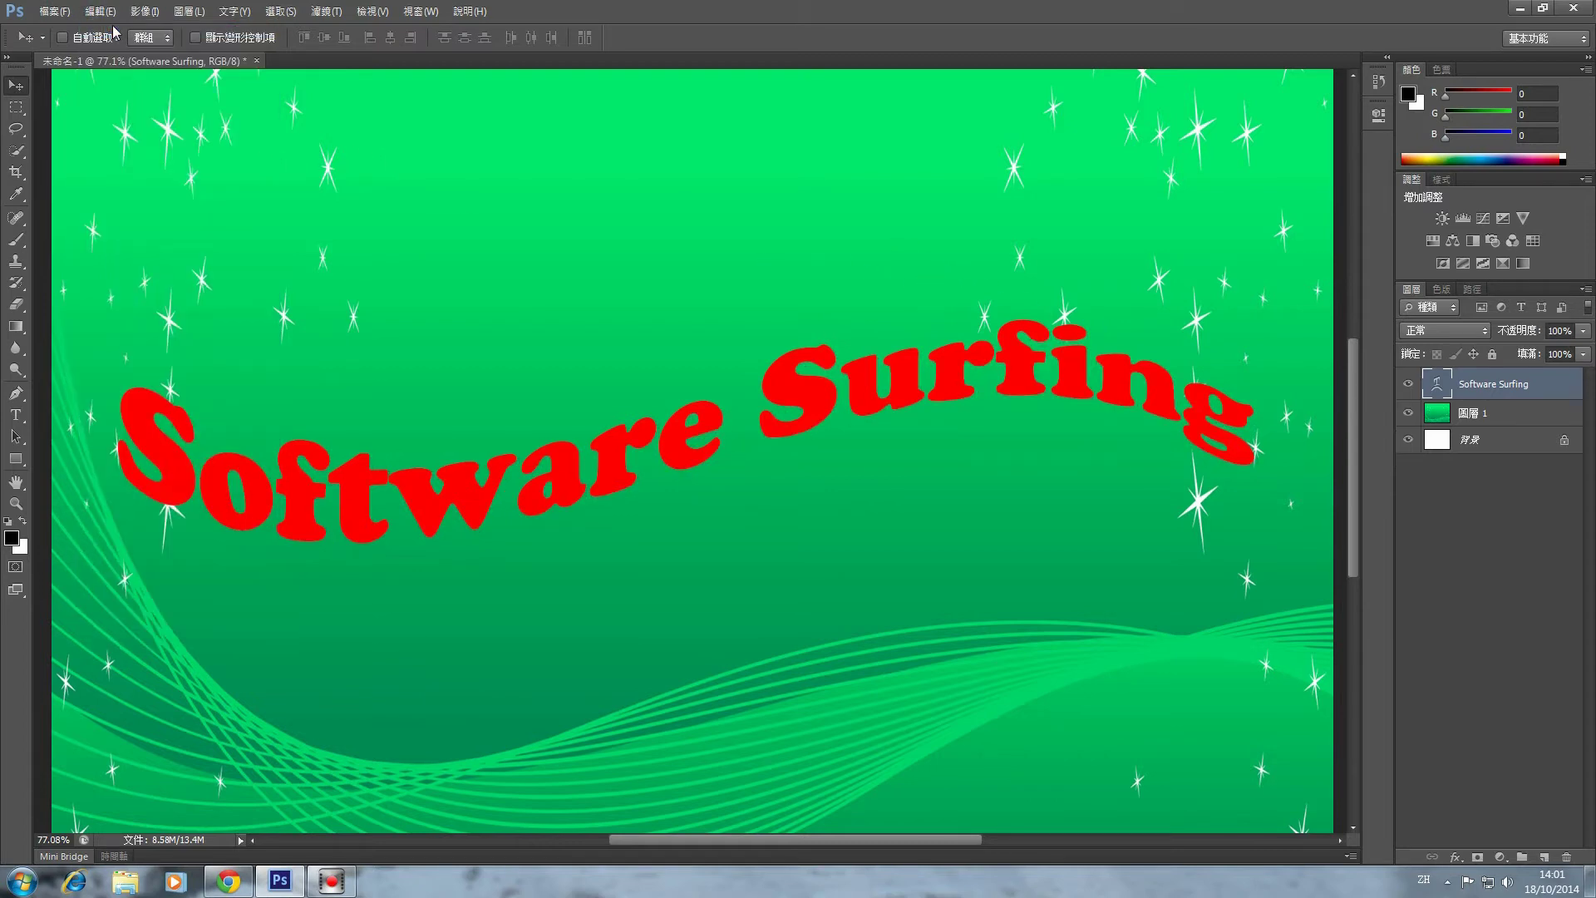
{"action": "key", "text": "ctrl+z"}
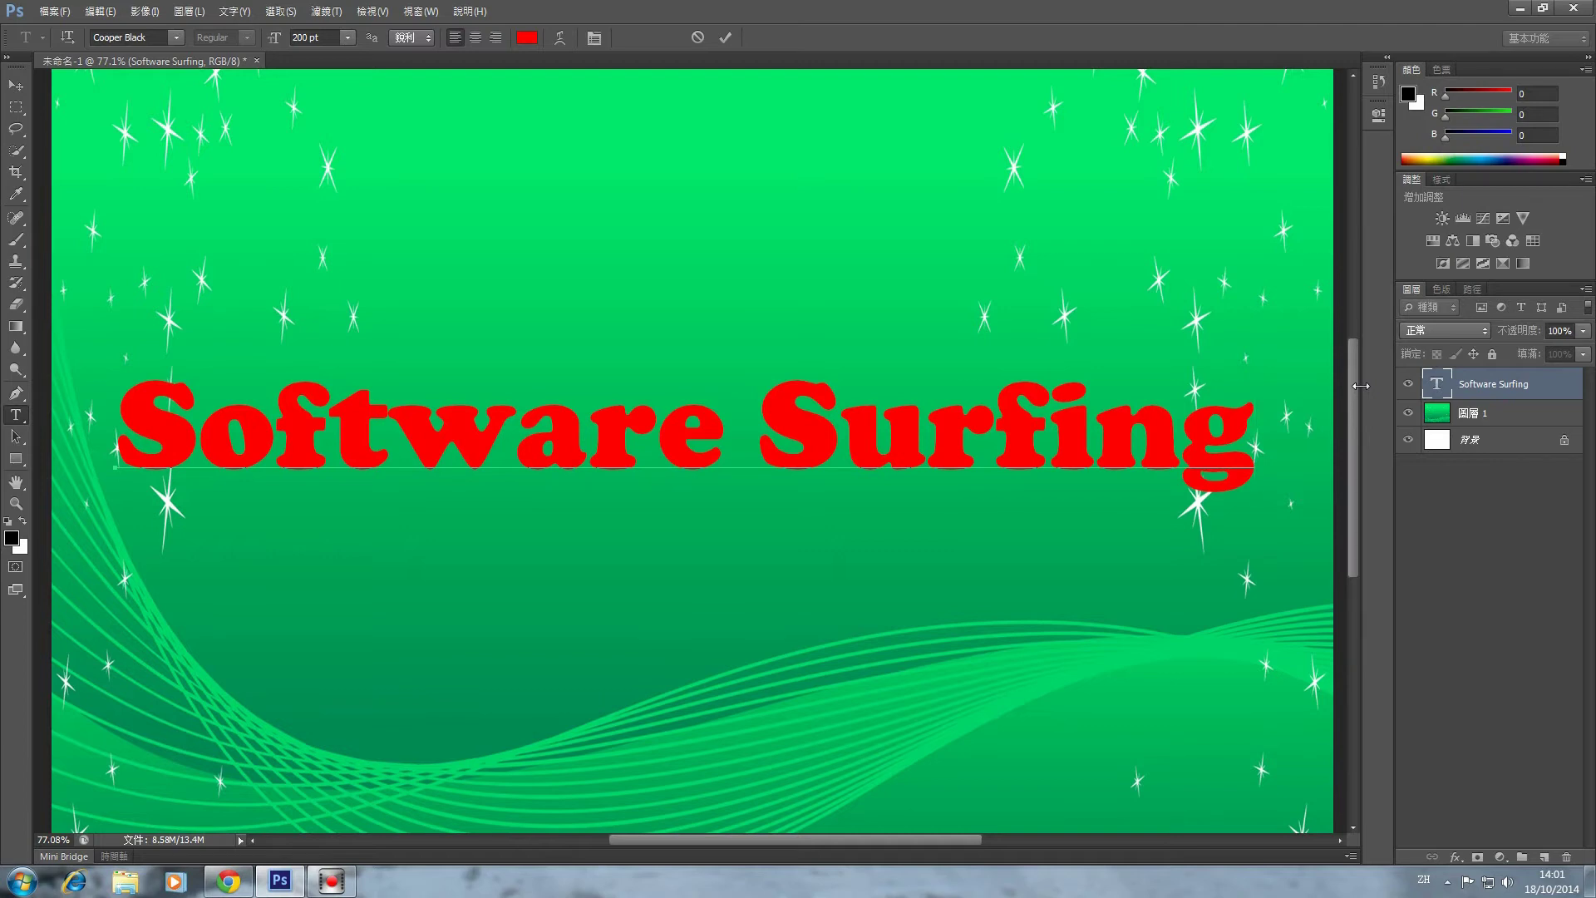
{"action": "key", "text": "Return"}
{"action": "key", "text": "Return"}
{"action": "key", "text": "ctrl"}
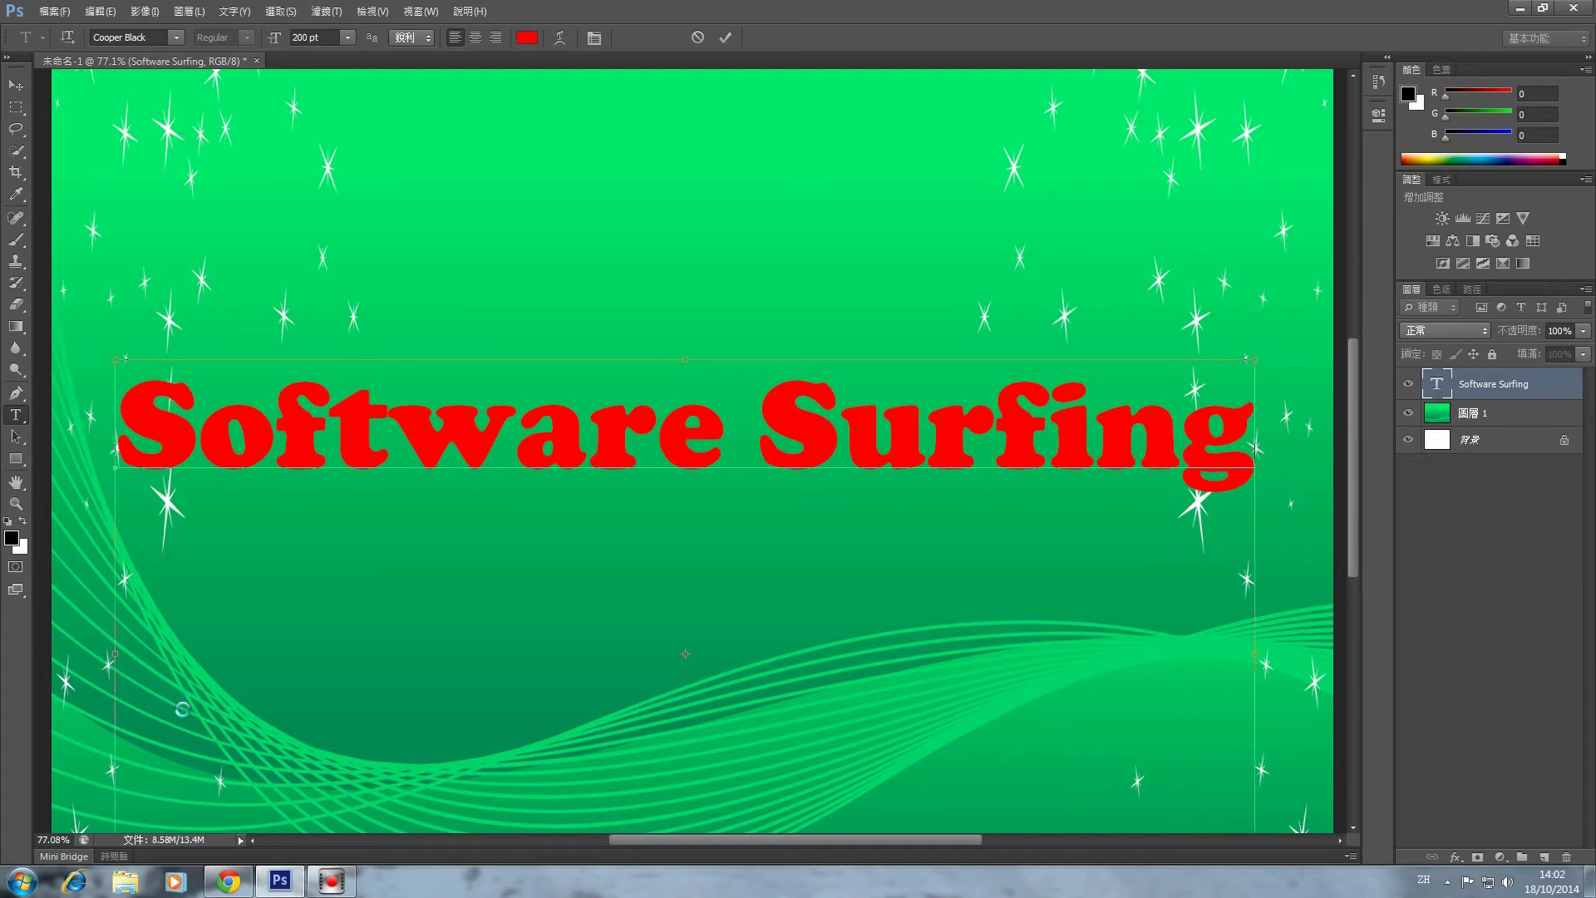
{"action": "type", "text": "Software Surfing"}
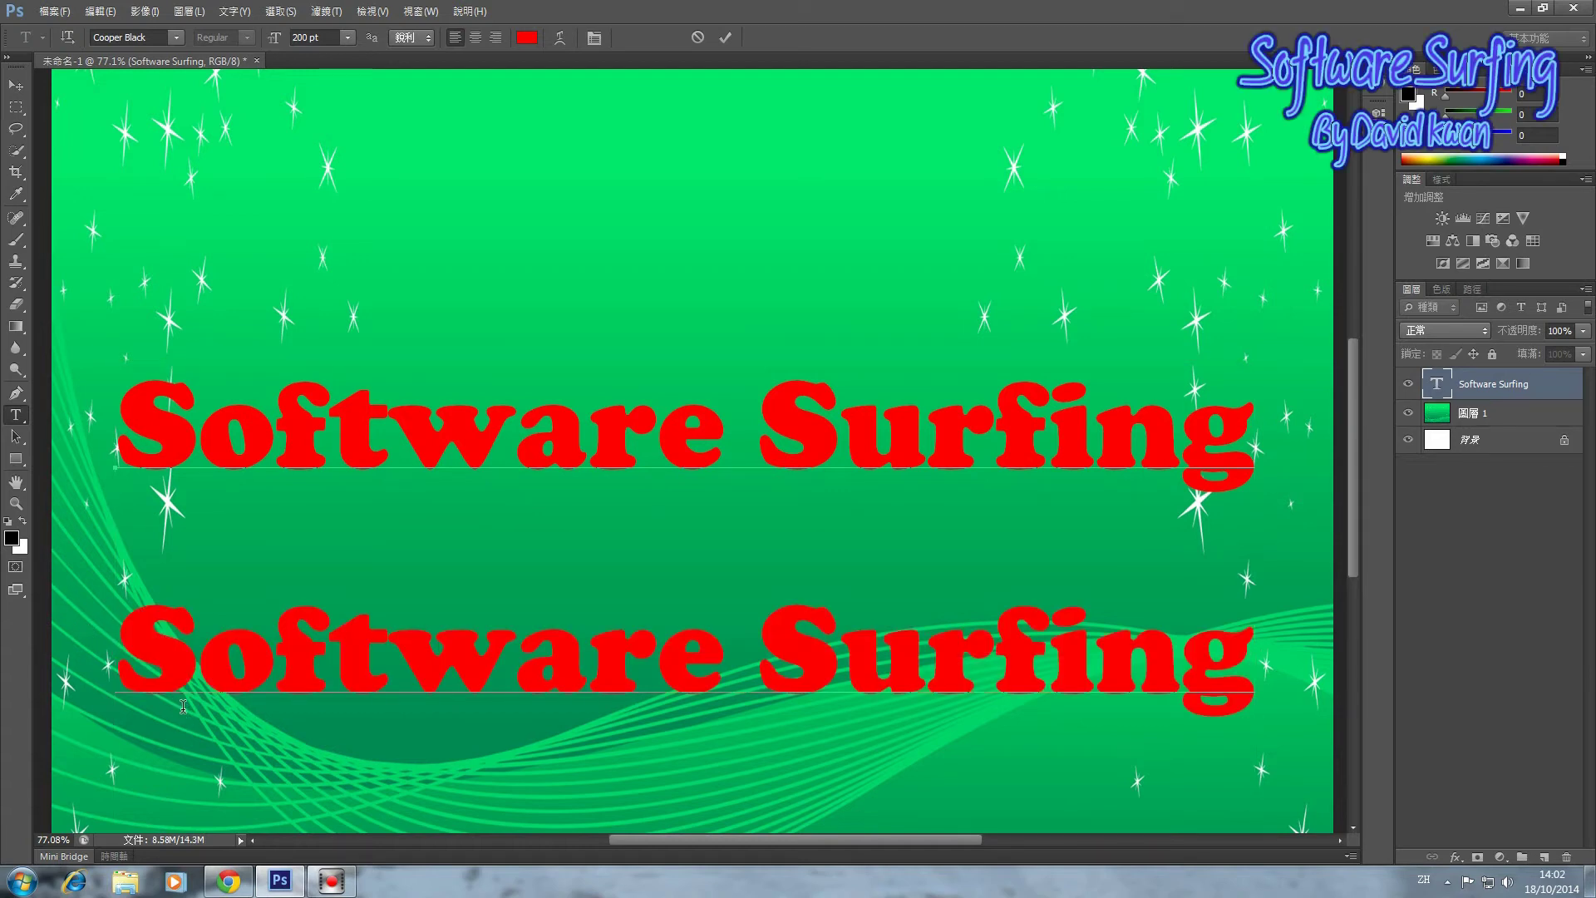
{"action": "left_click", "coordinate": [16, 85]}
{"action": "left_click_drag", "start_coordinate": [714, 441], "coordinate": [715, 334]}
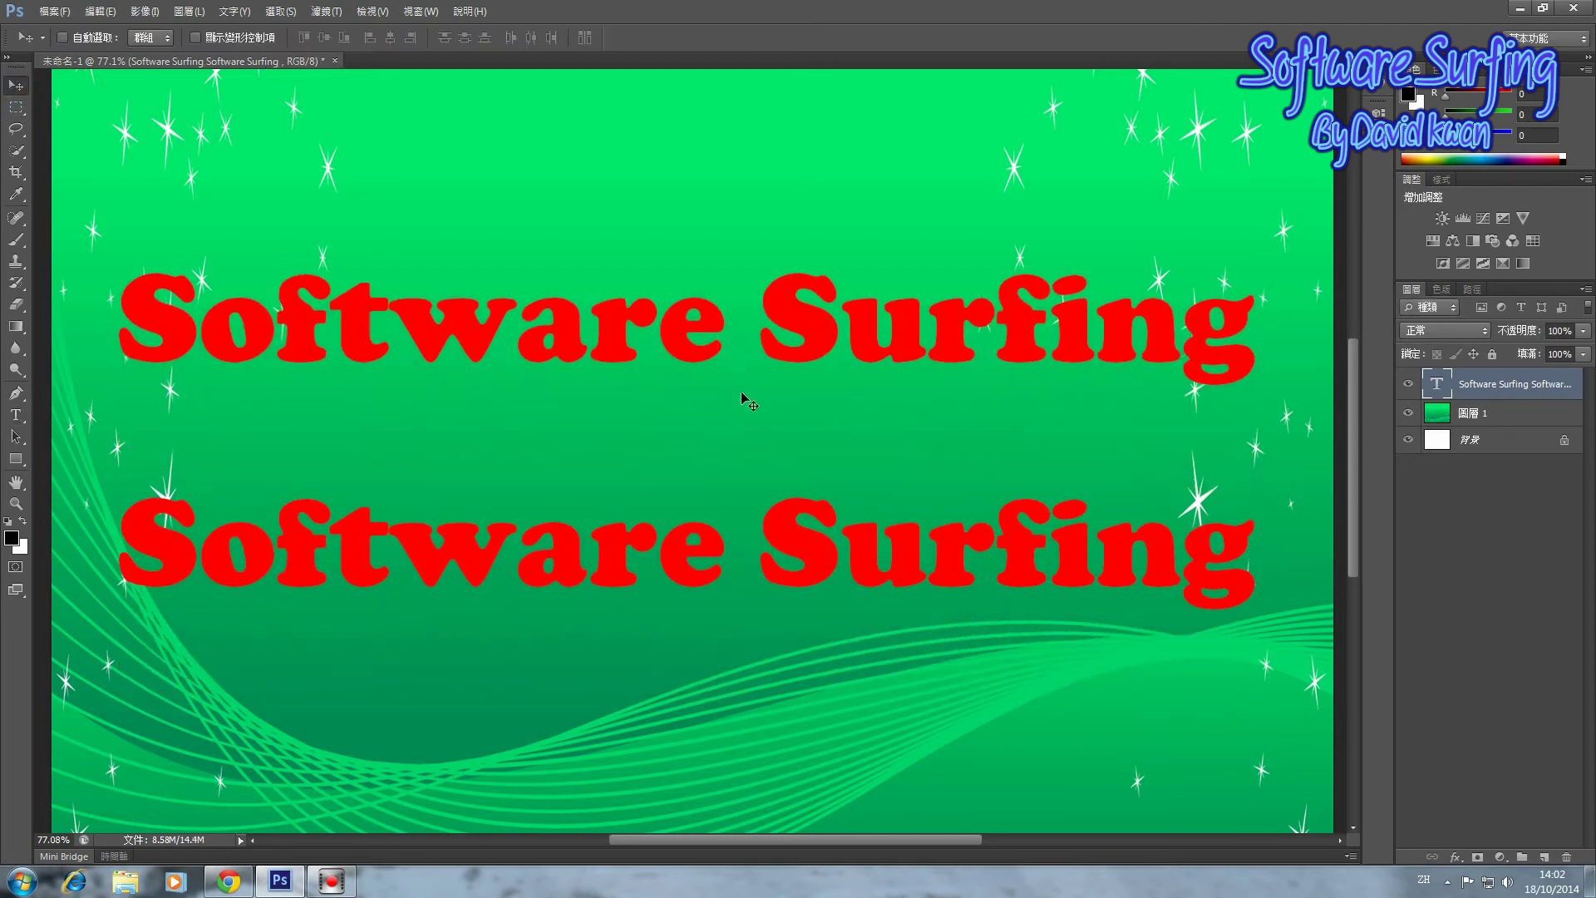
Try the Elephant and Goudy Stout fonts, then settle on Impact for both lines
{"action": "double_click", "coordinate": [1437, 385]}
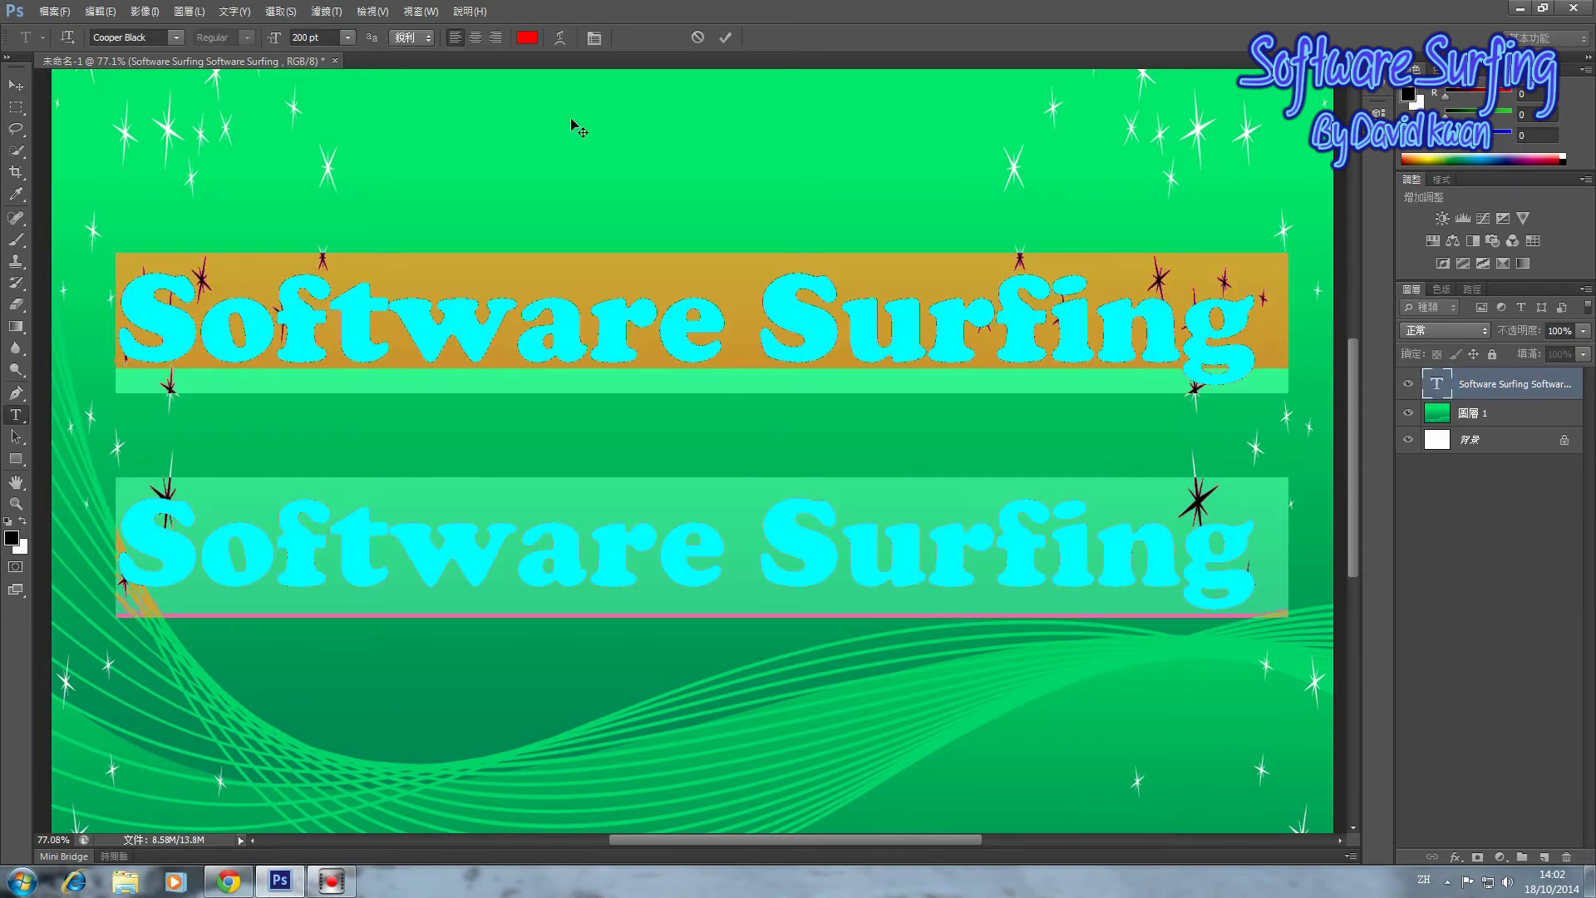
{"action": "left_click", "coordinate": [596, 38]}
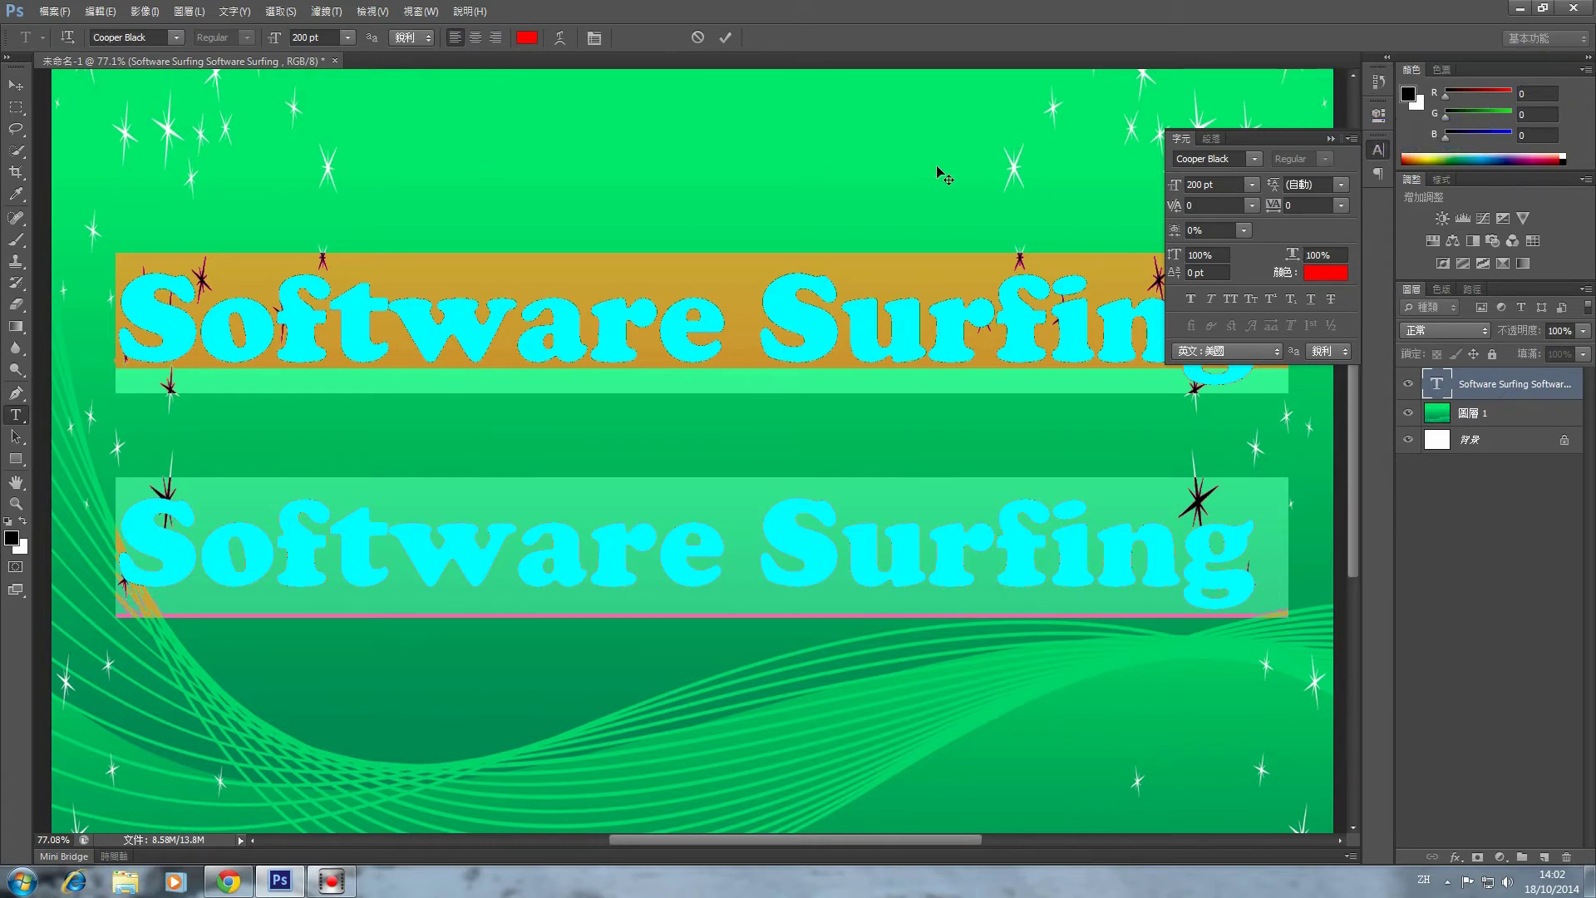
{"action": "left_click", "coordinate": [1253, 159]}
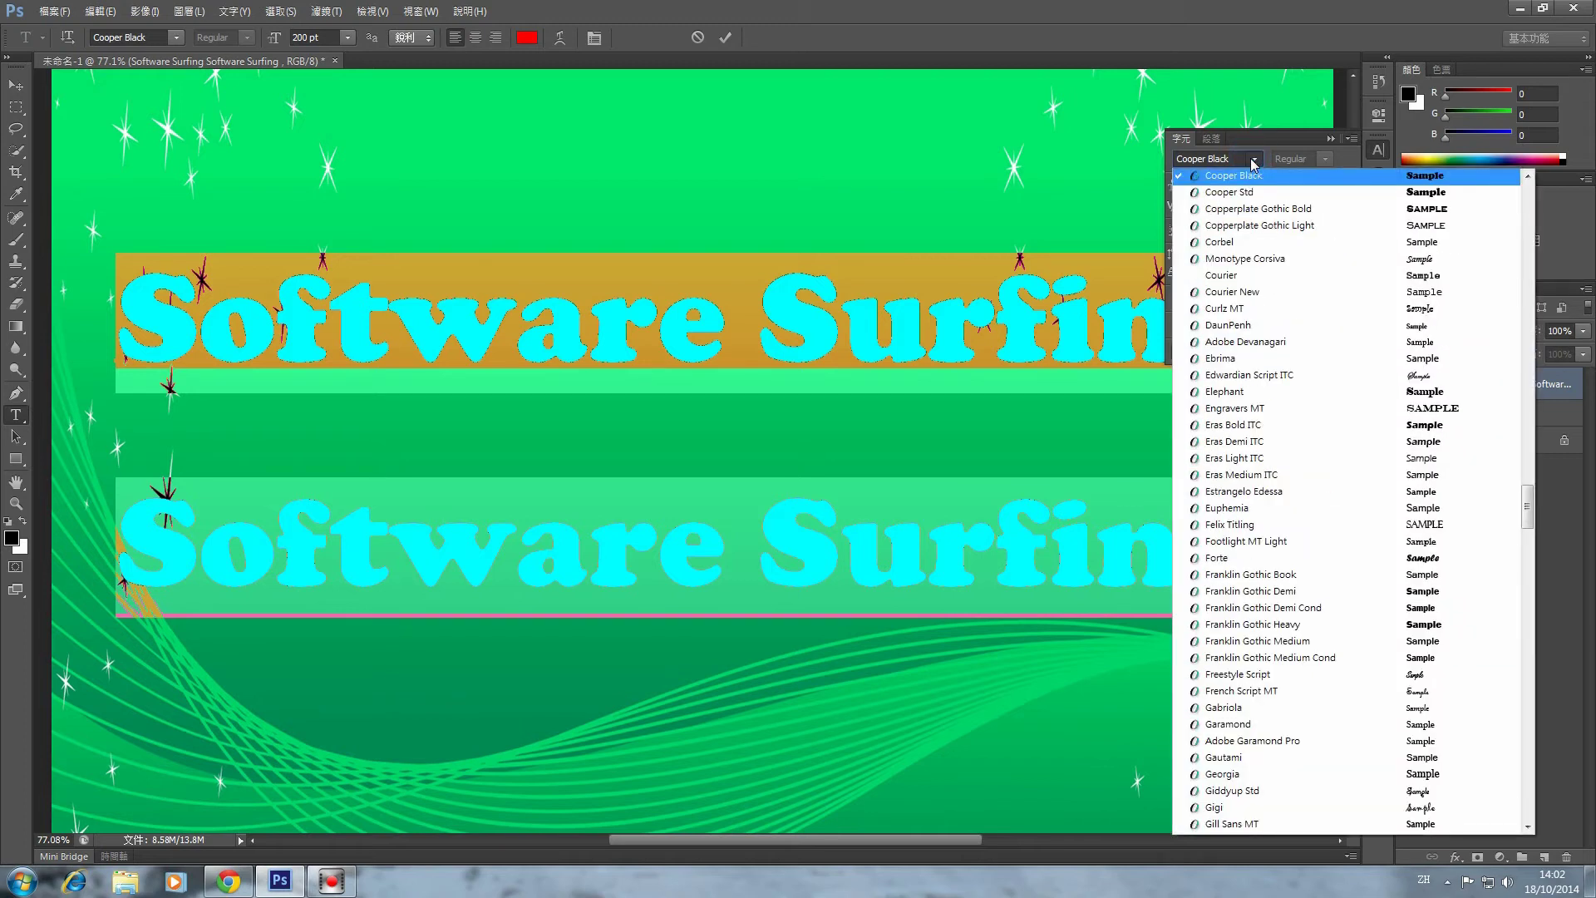
{"action": "left_click", "coordinate": [1407, 393]}
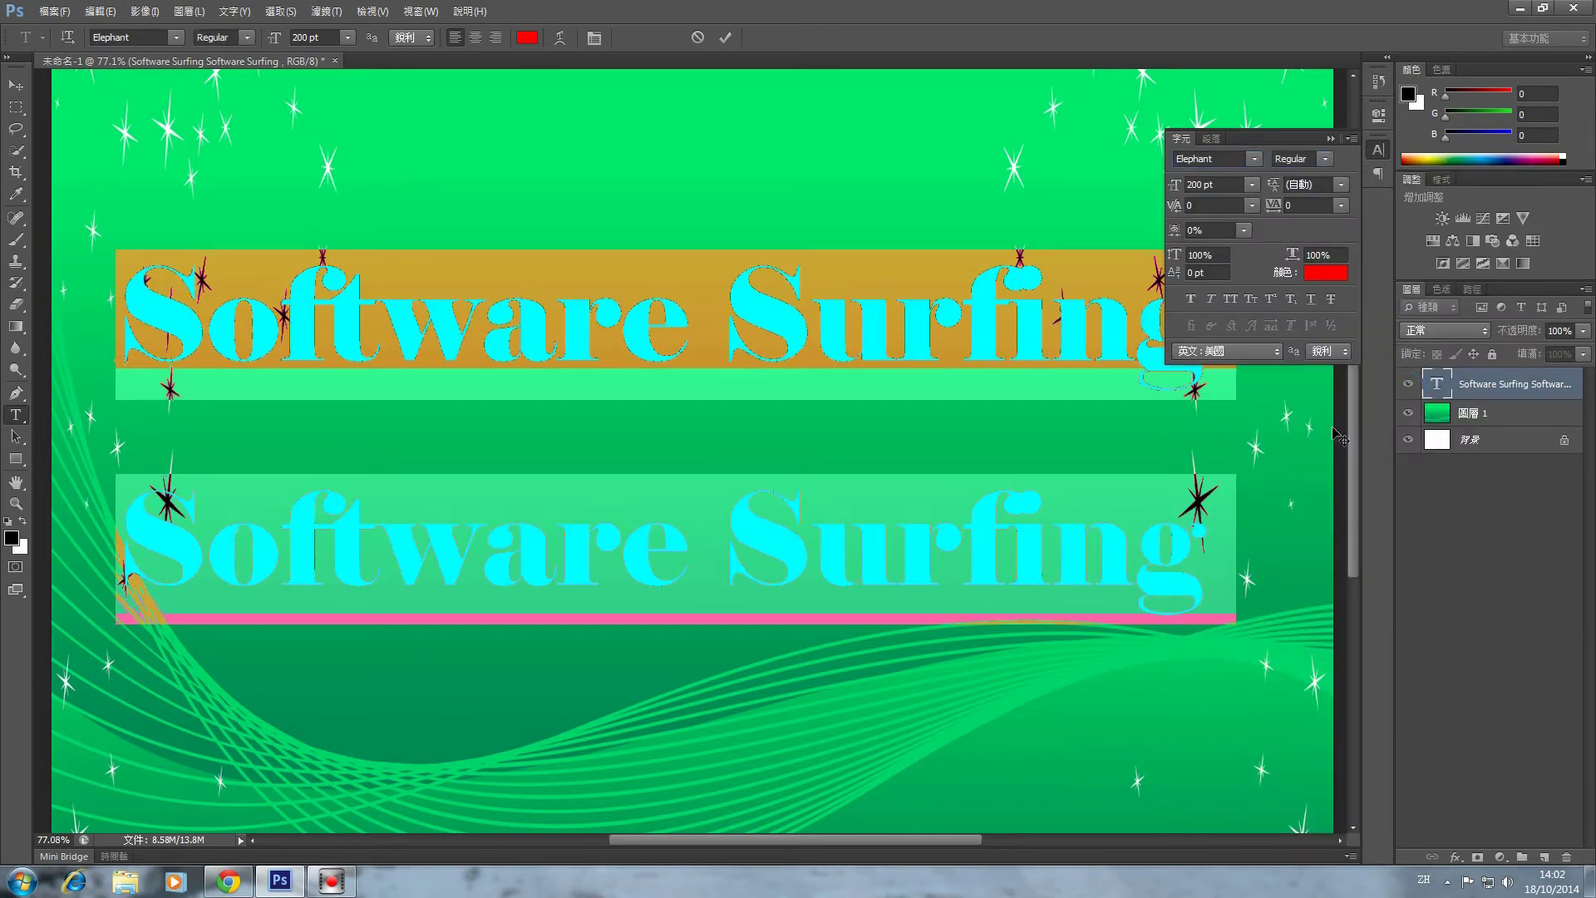
{"action": "left_click", "coordinate": [1257, 159]}
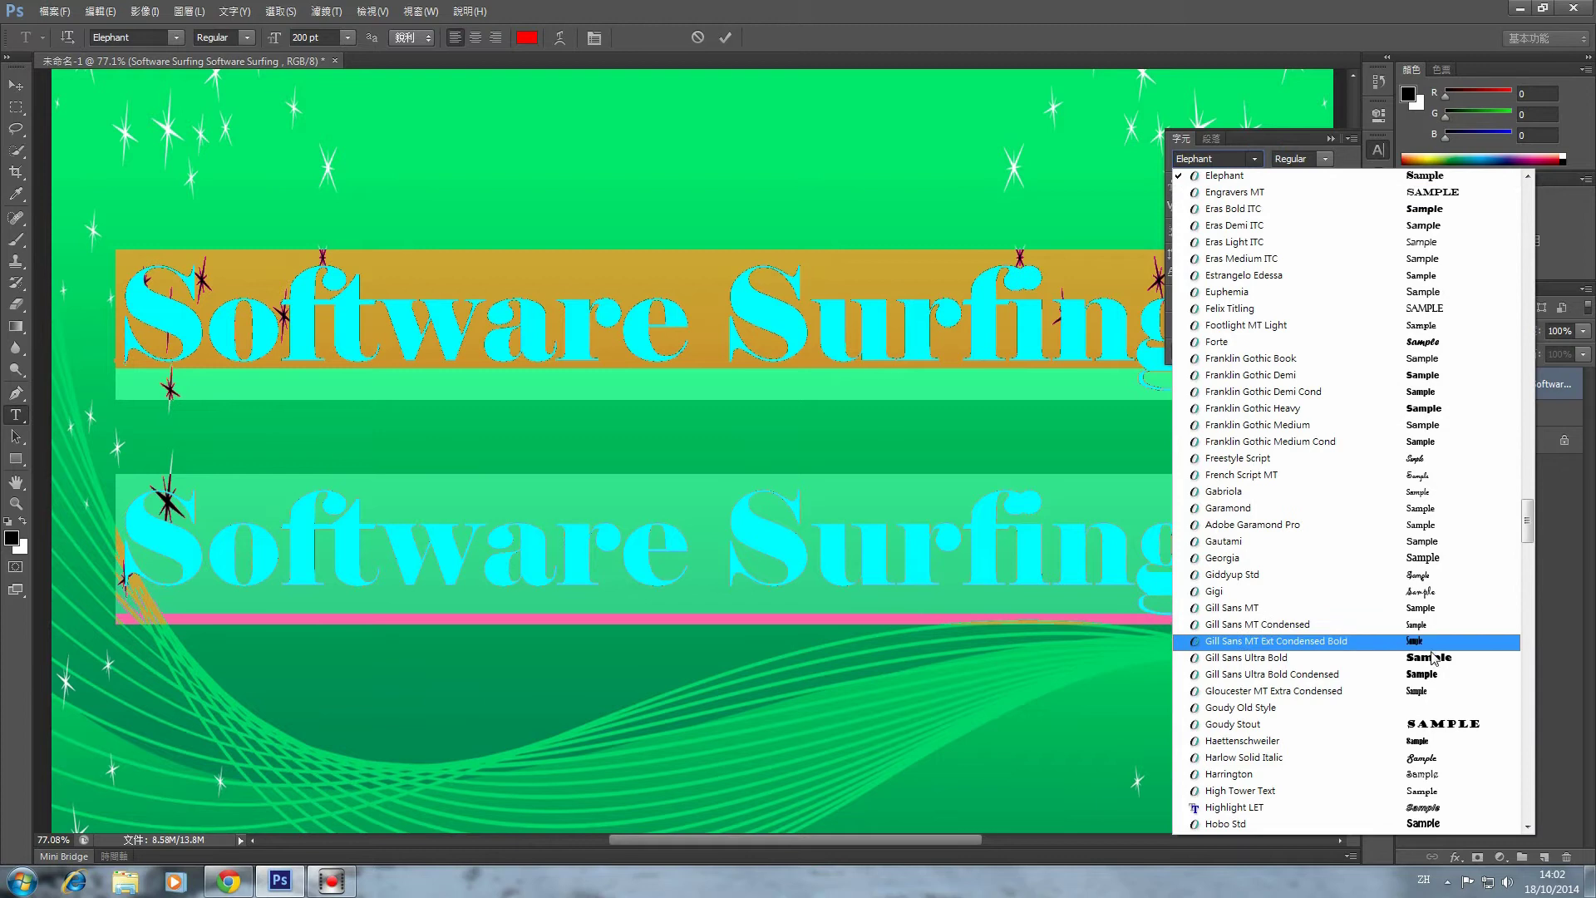
{"action": "left_click", "coordinate": [1443, 725]}
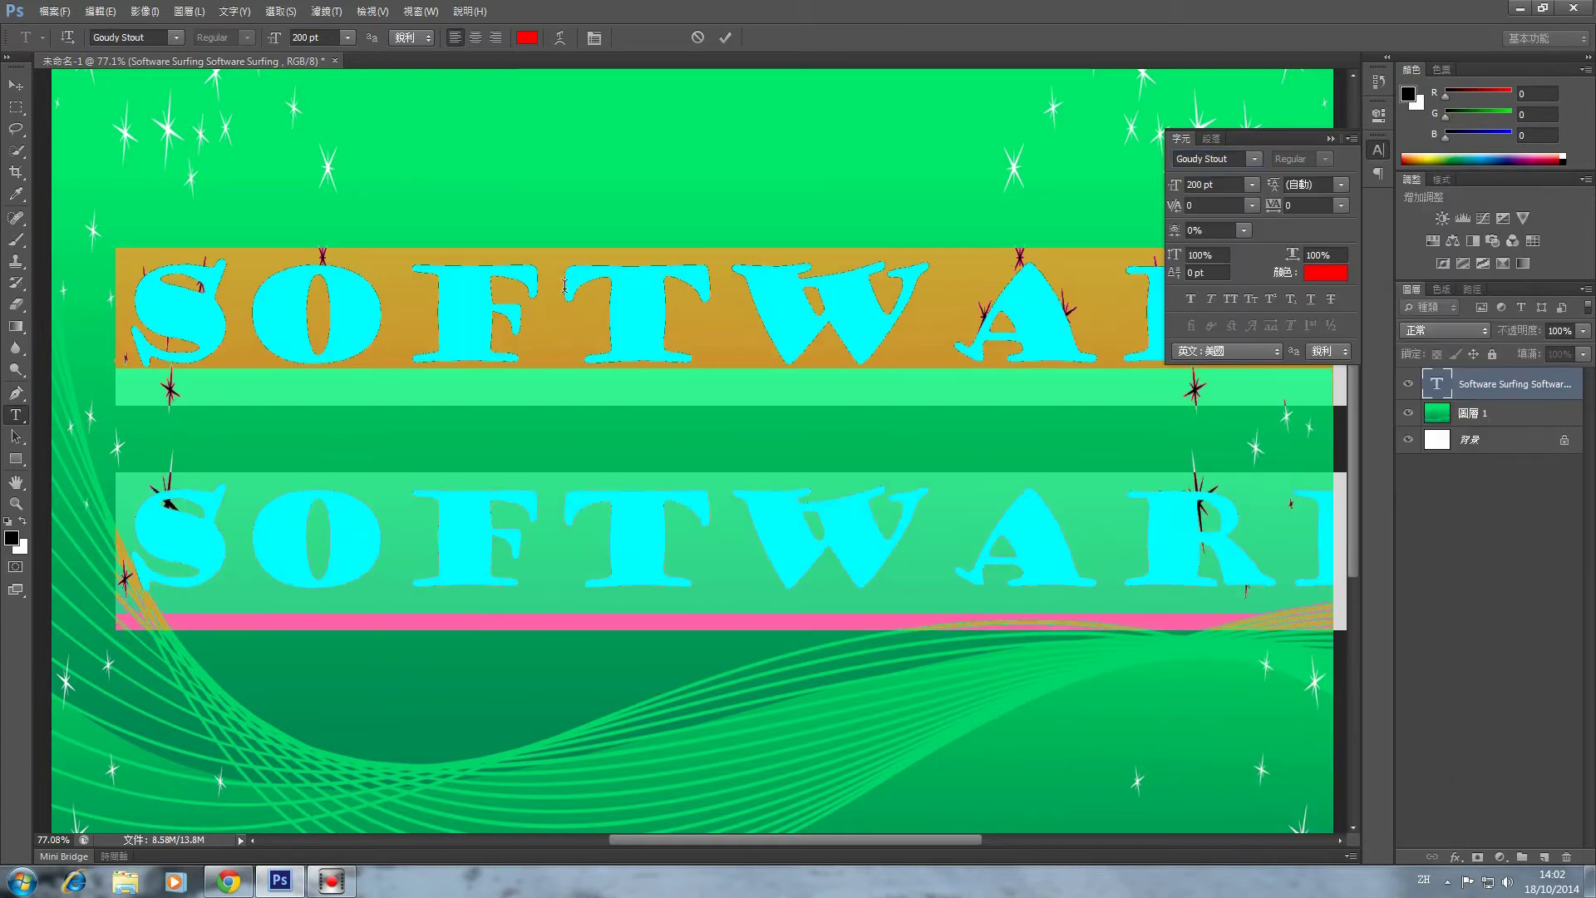
{"action": "left_click", "coordinate": [1255, 159]}
{"action": "left_click", "coordinate": [1322, 309]}
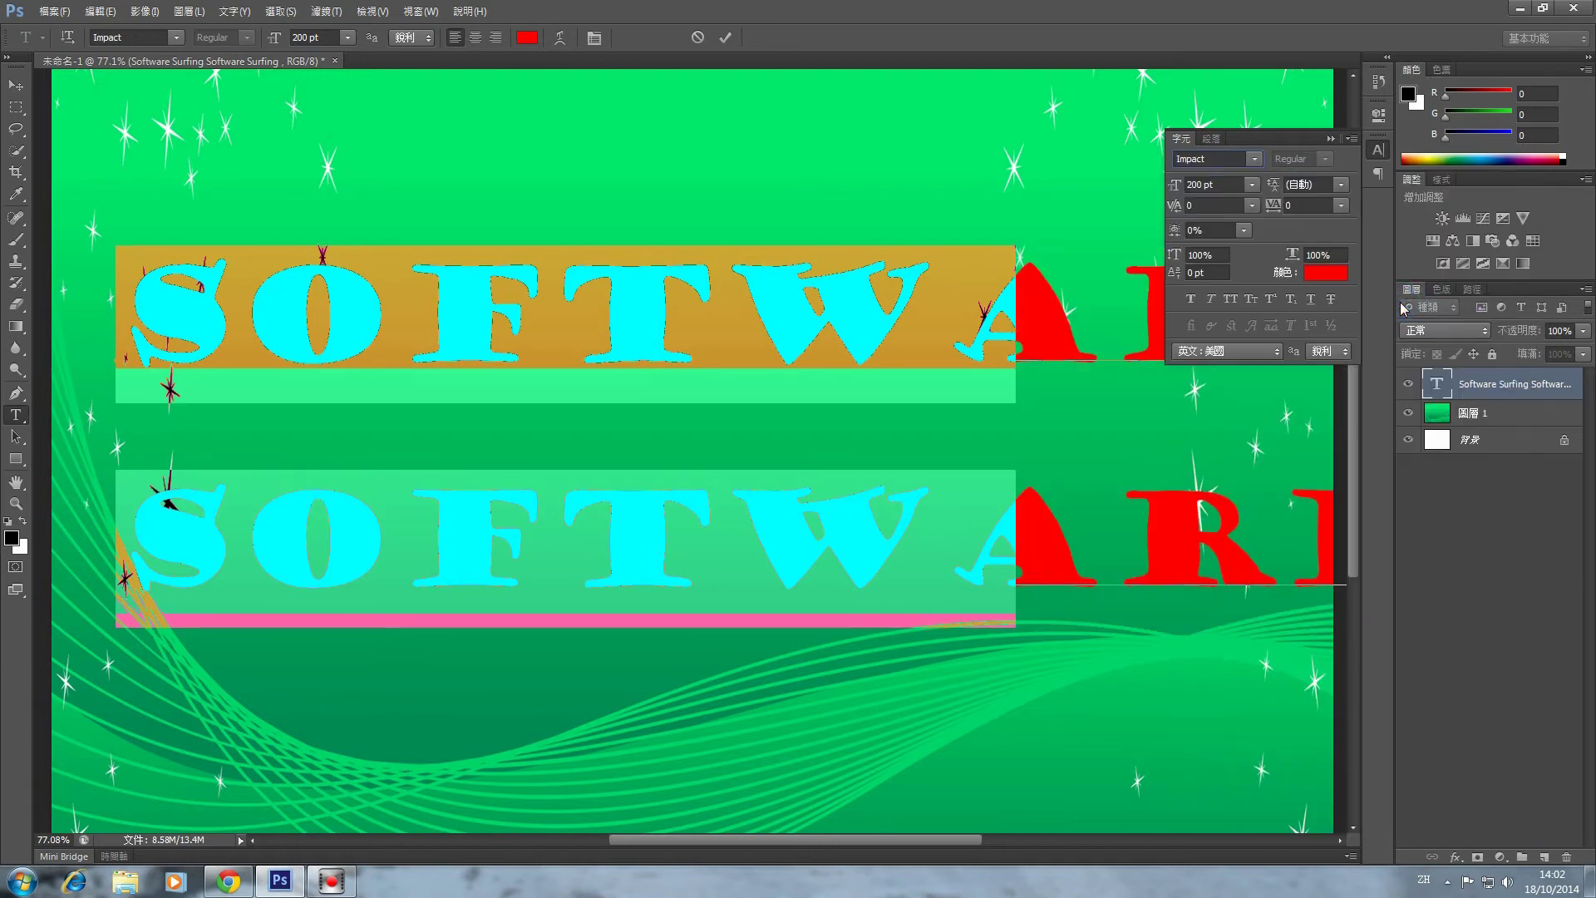
Try a 72 pt font size, then set the text to 200 pt
{"action": "left_click", "coordinate": [1253, 180]}
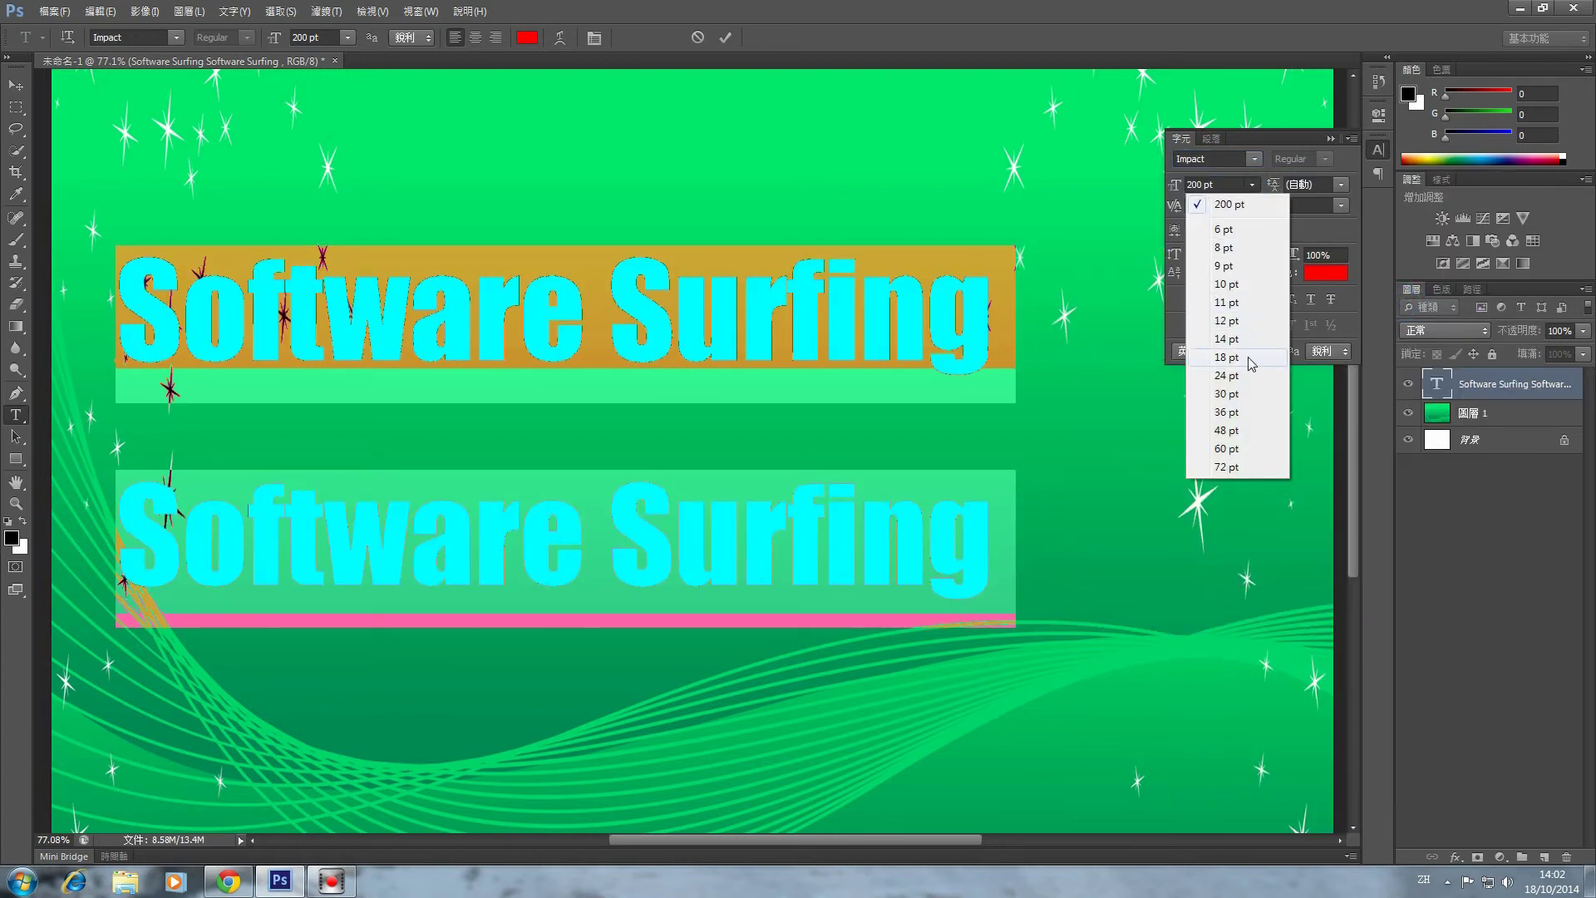
{"action": "left_click", "coordinate": [1235, 469]}
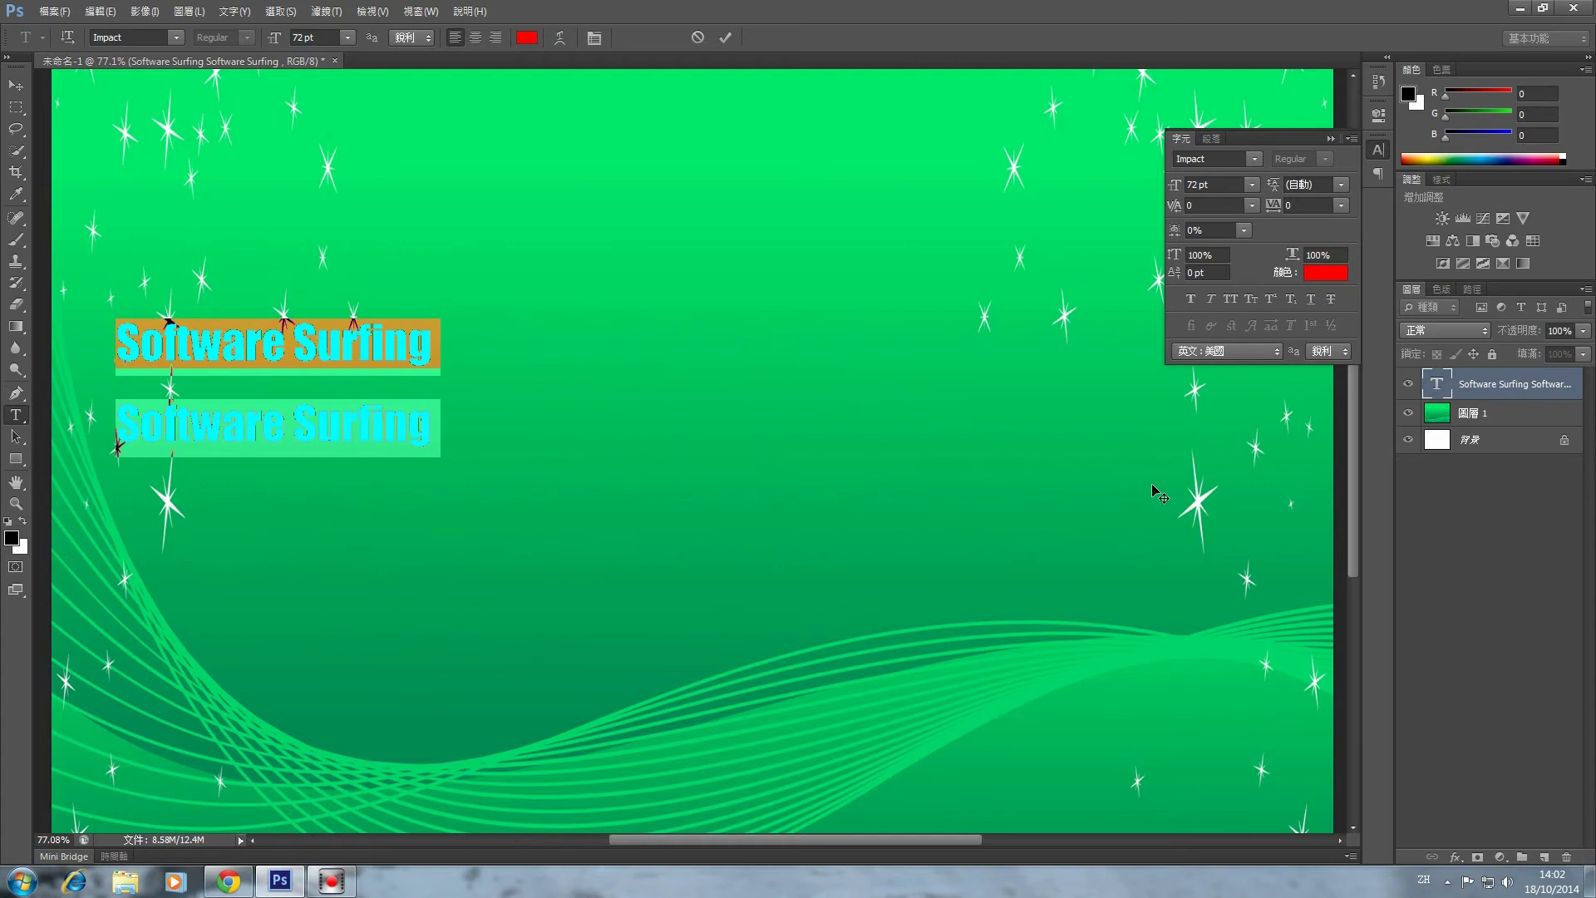
{"action": "left_click", "coordinate": [1252, 184]}
{"action": "left_click", "coordinate": [1252, 184]}
{"action": "type", "text": "200"}
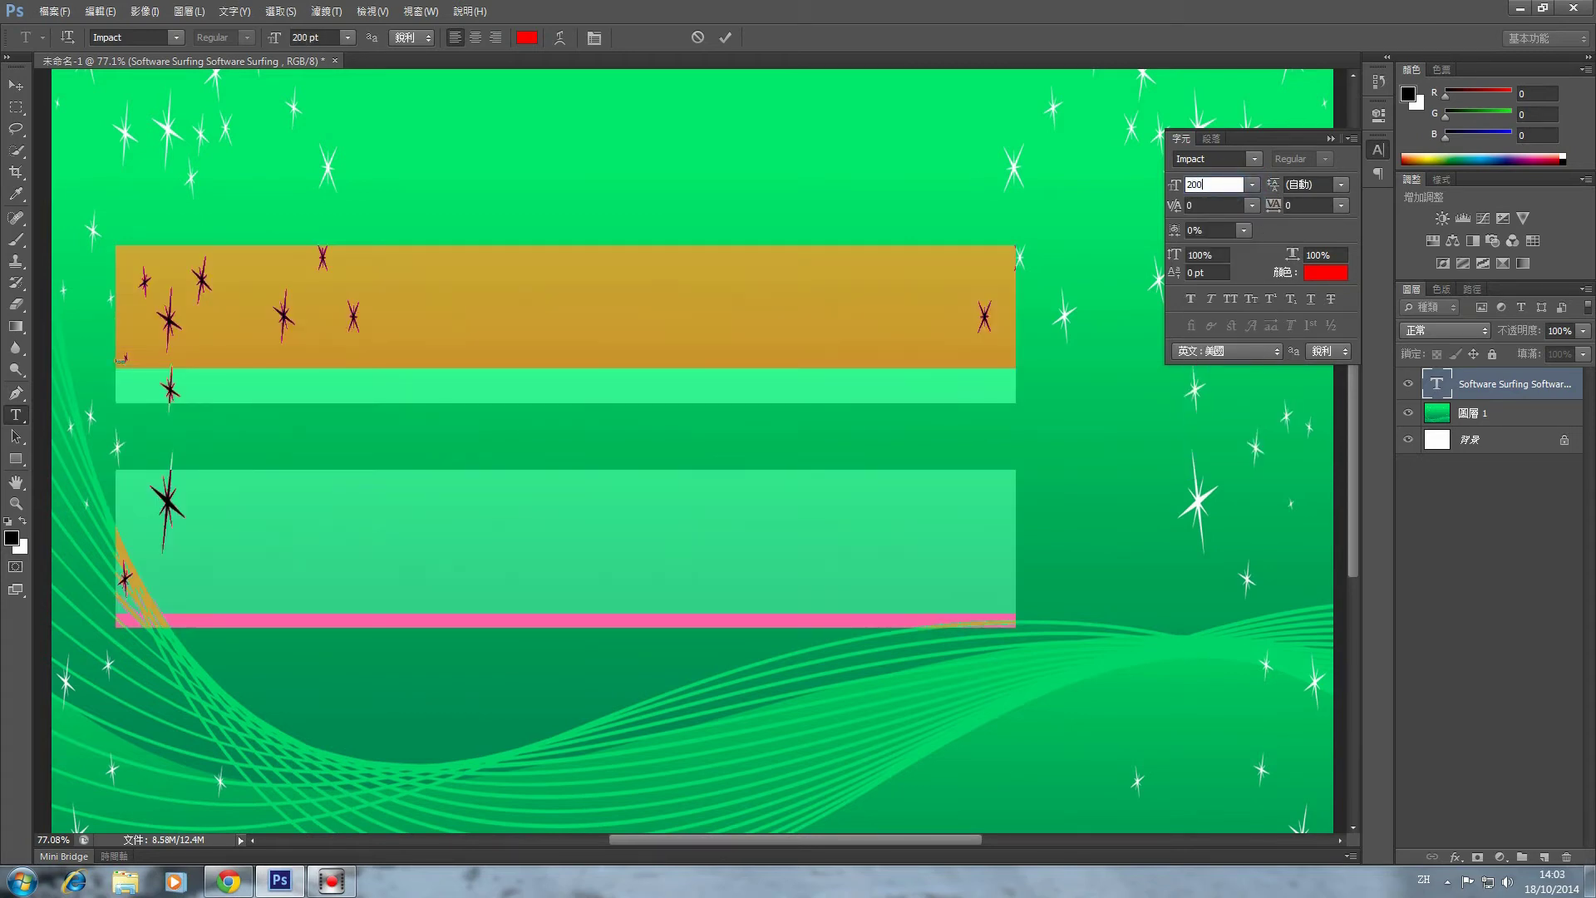
{"action": "left_click", "coordinate": [15, 85]}
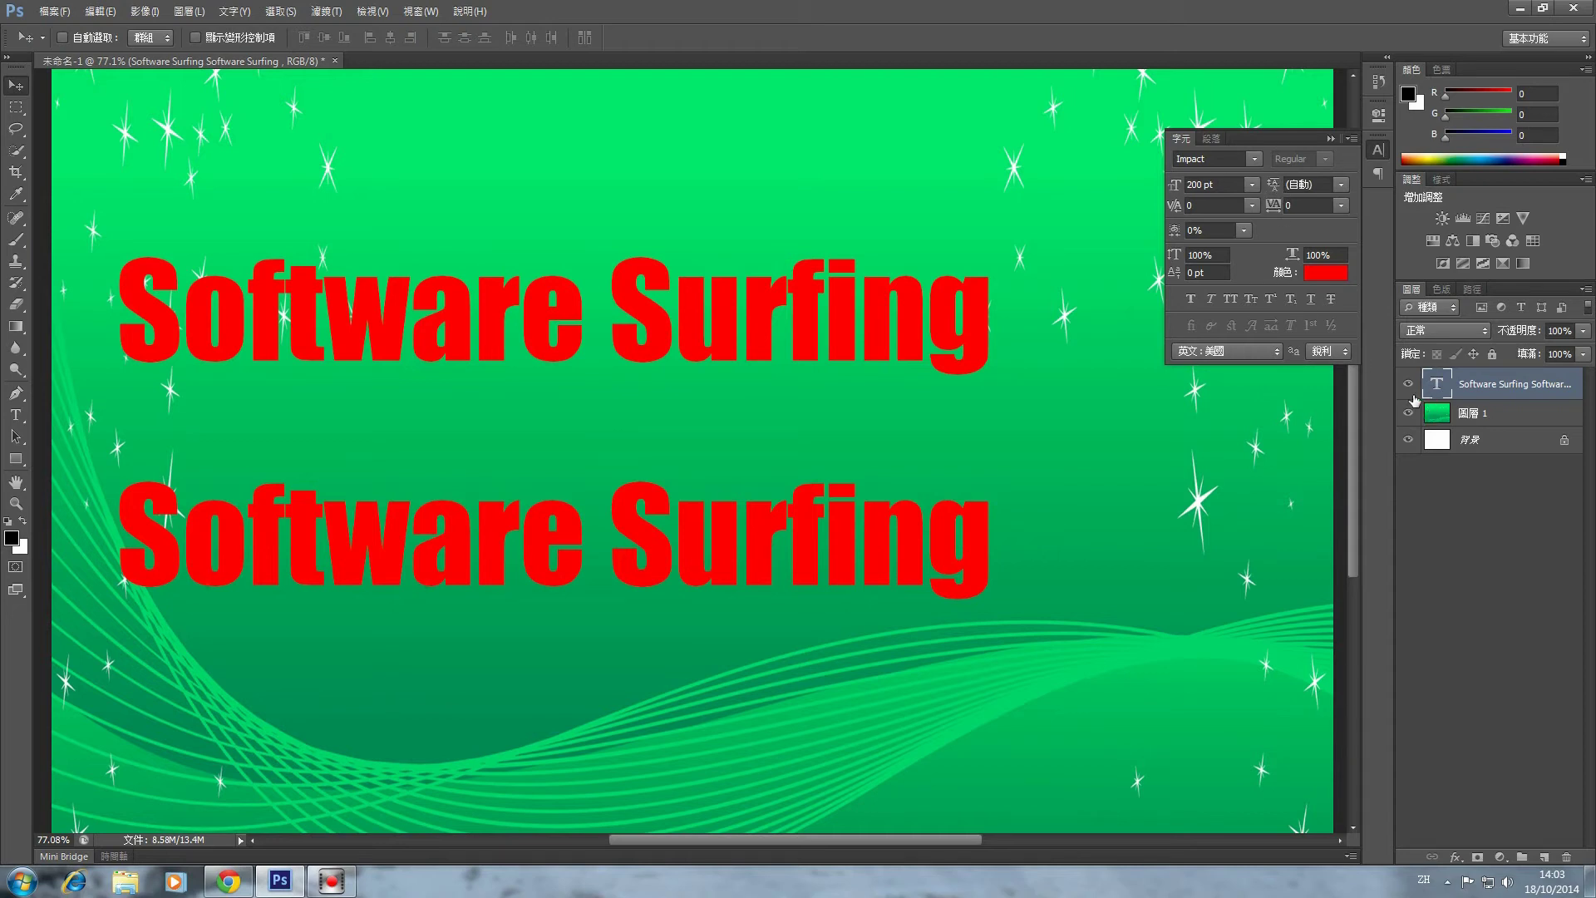
Try 72 pt leading on both Software Surfing lines
{"action": "double_click", "coordinate": [1437, 384]}
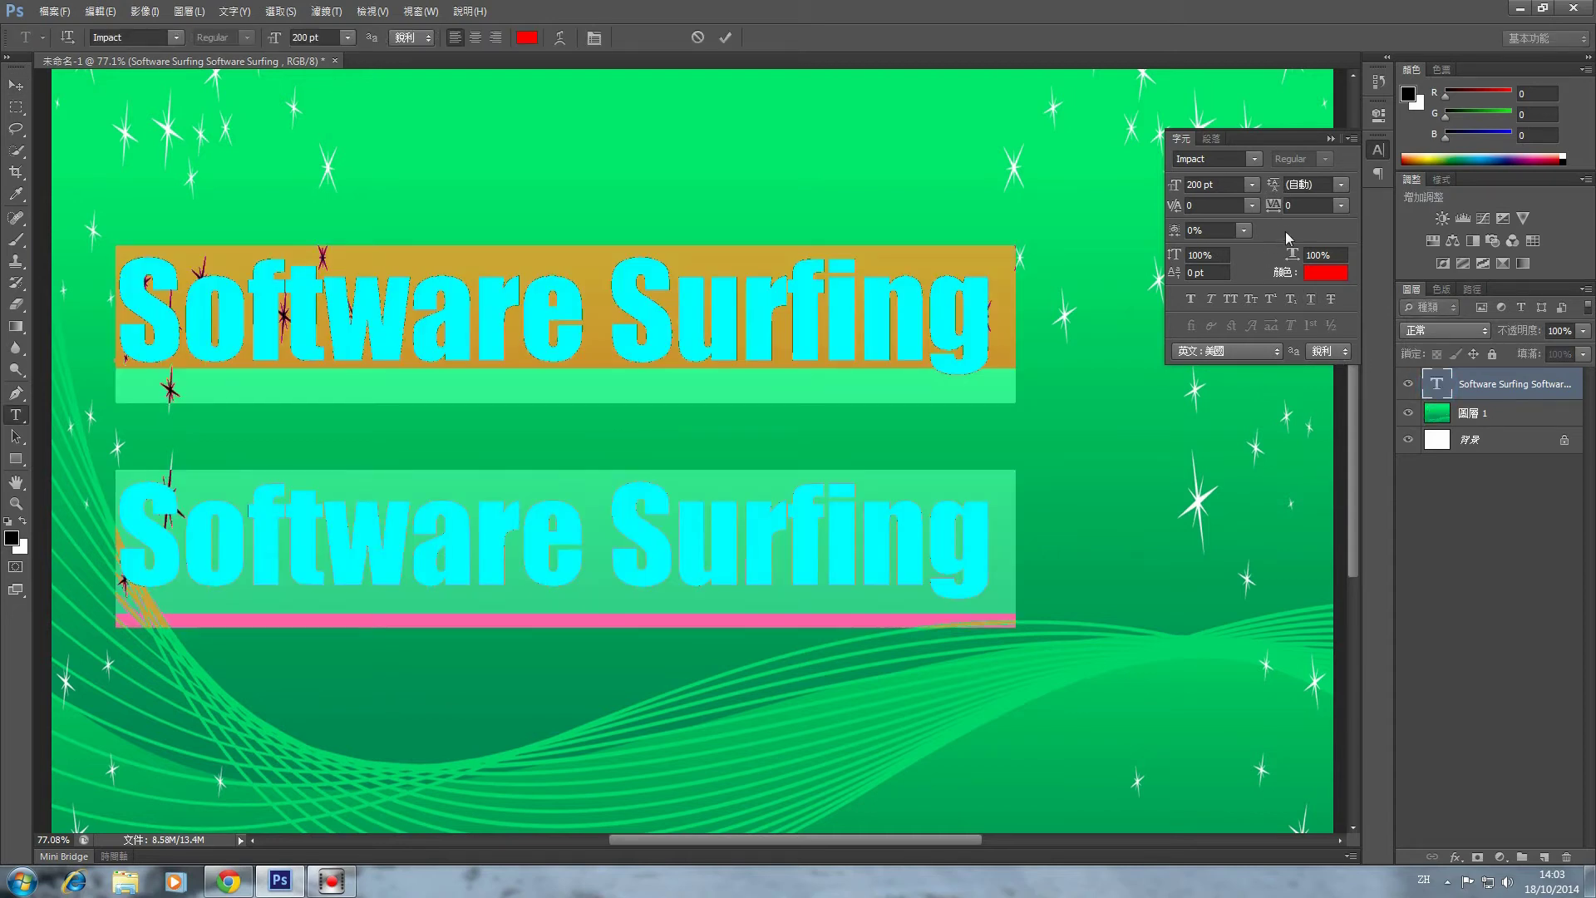
{"action": "left_click", "coordinate": [1341, 183]}
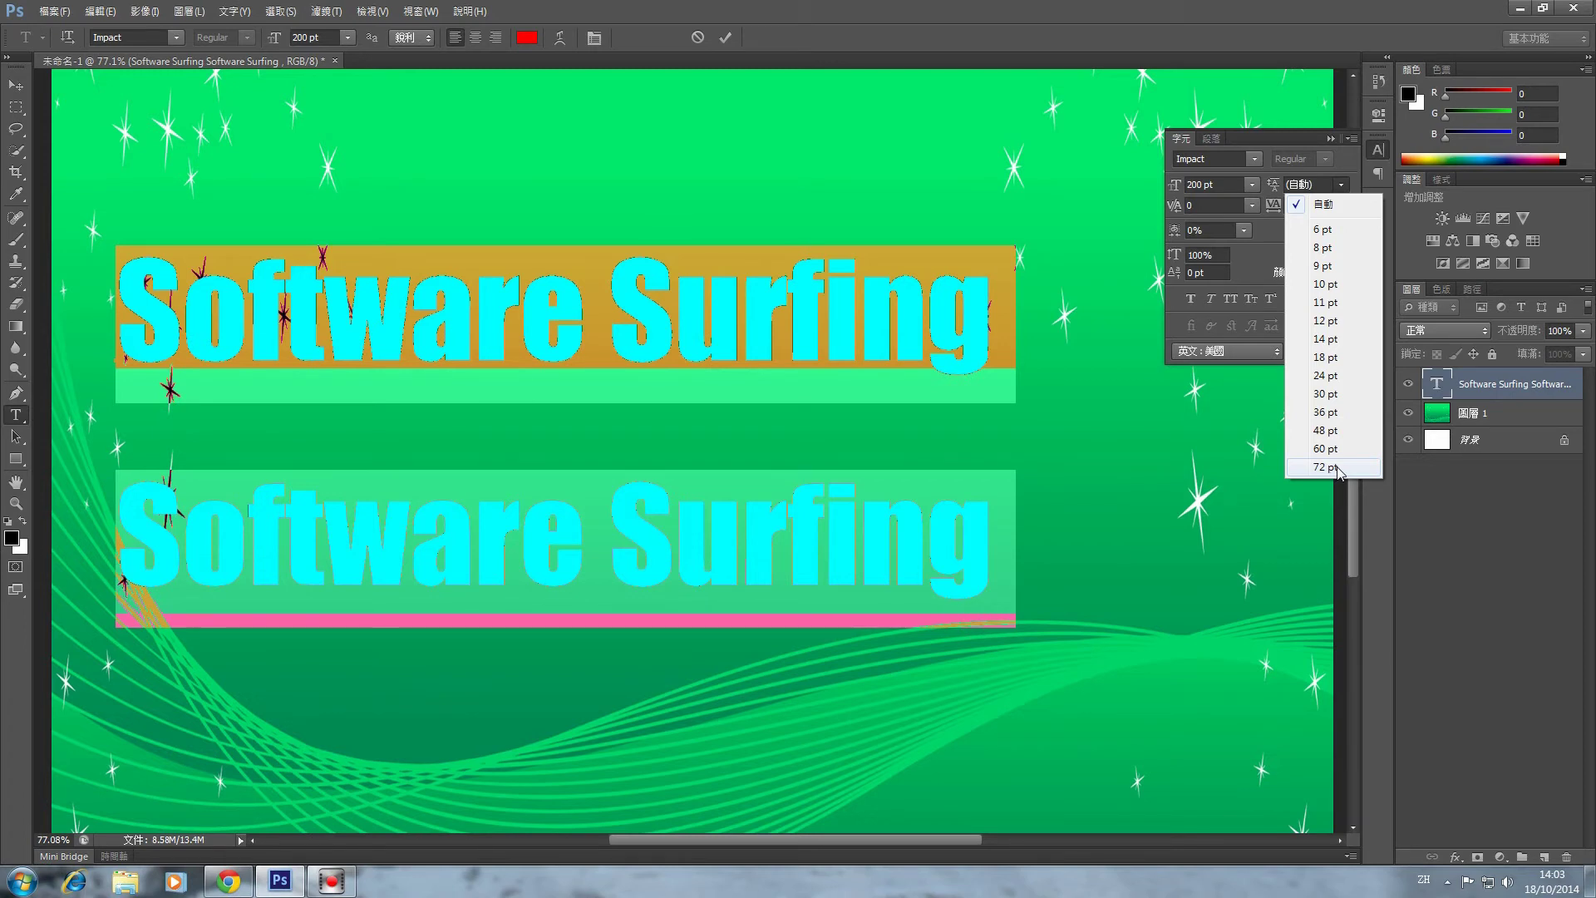
{"action": "left_click", "coordinate": [1326, 467]}
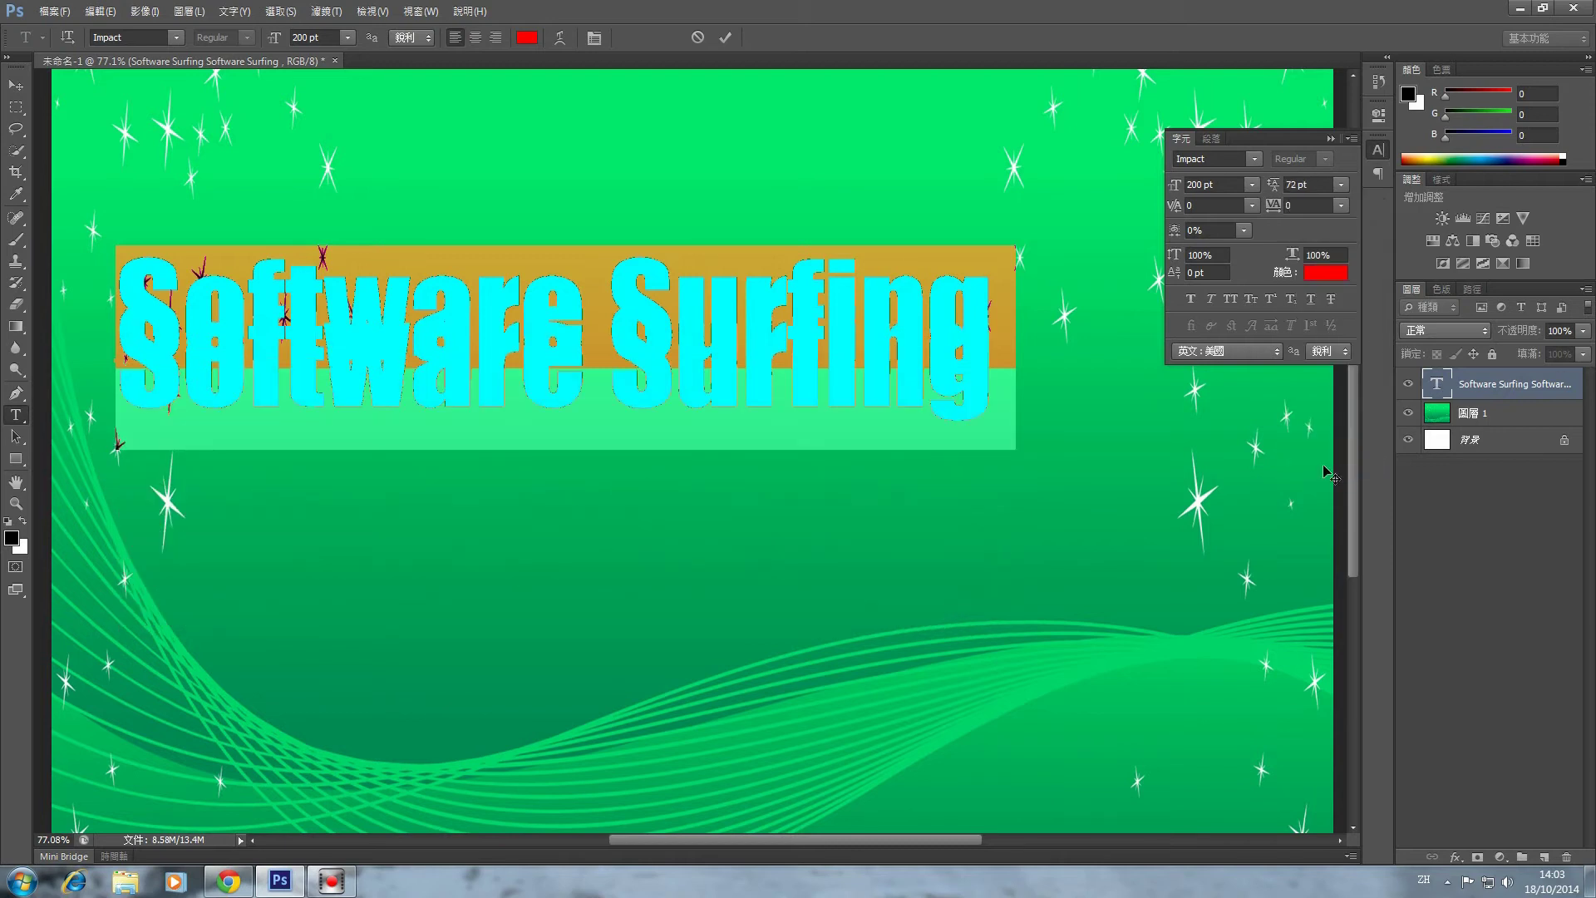
{"action": "left_click", "coordinate": [16, 84]}
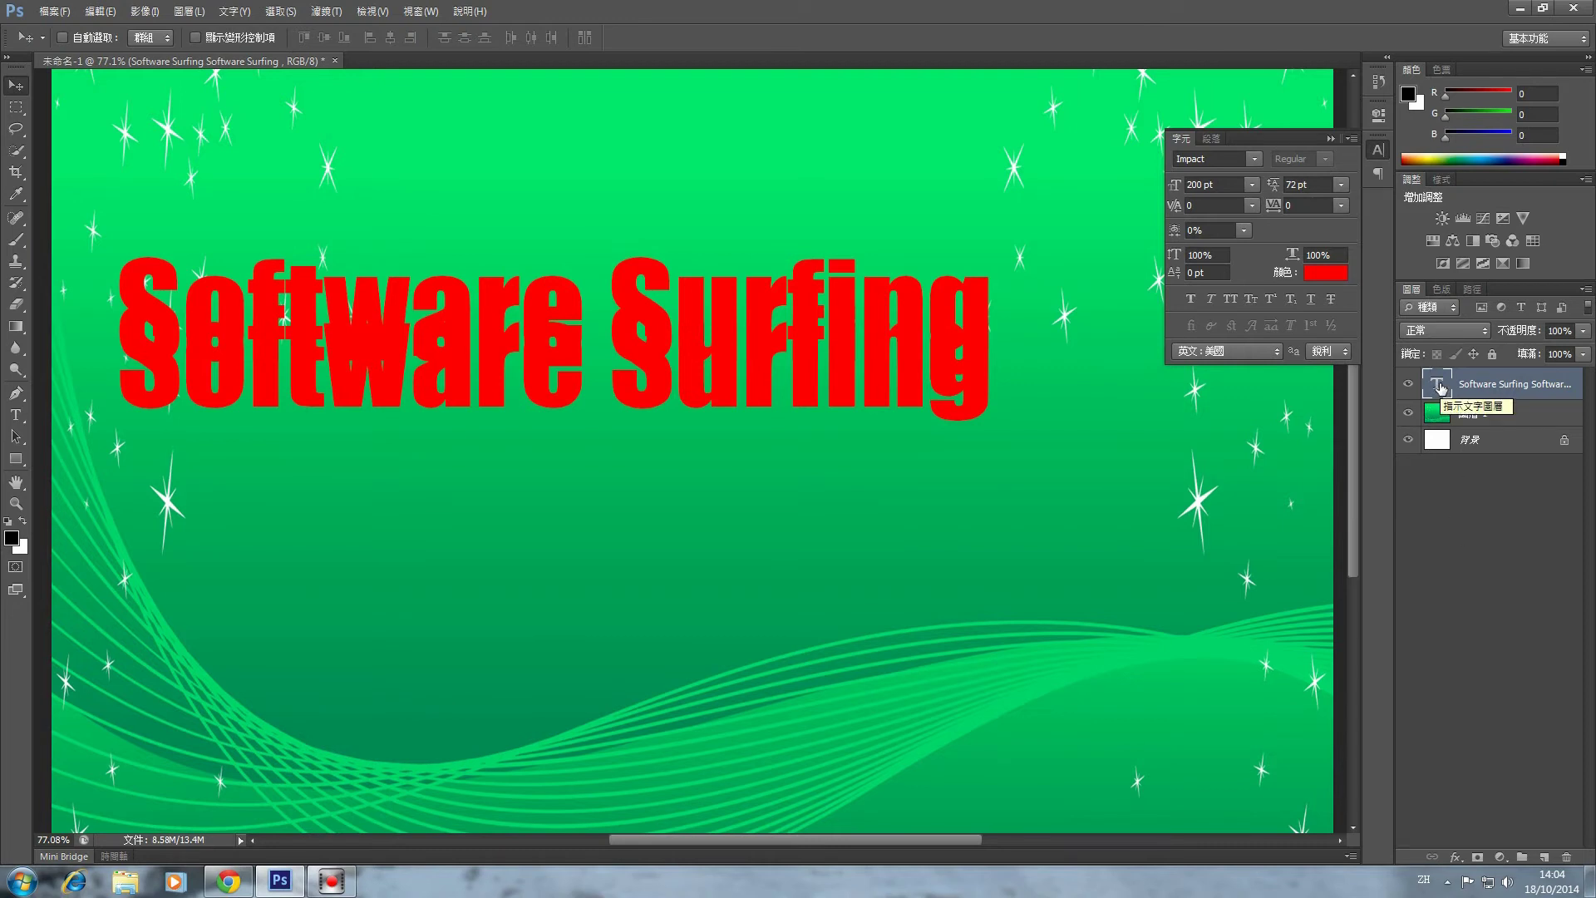
Change the leading to 250 pt so the lines no longer overlap
{"action": "double_click", "coordinate": [1439, 386]}
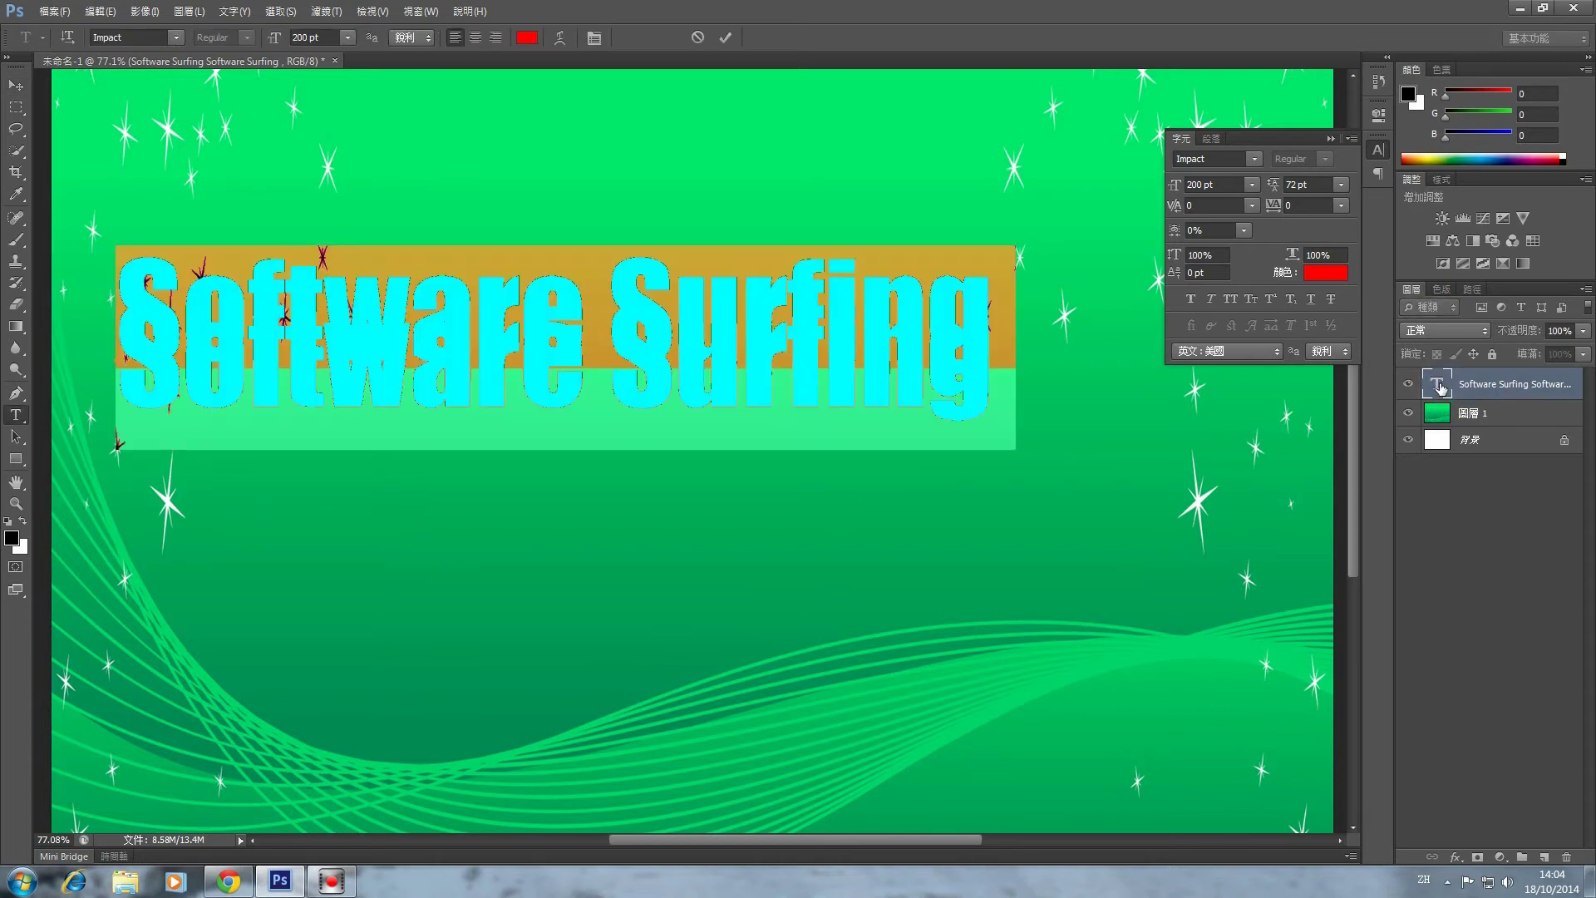
{"action": "left_click", "coordinate": [1307, 185]}
{"action": "type", "text": "250"}
{"action": "key", "text": "Return"}
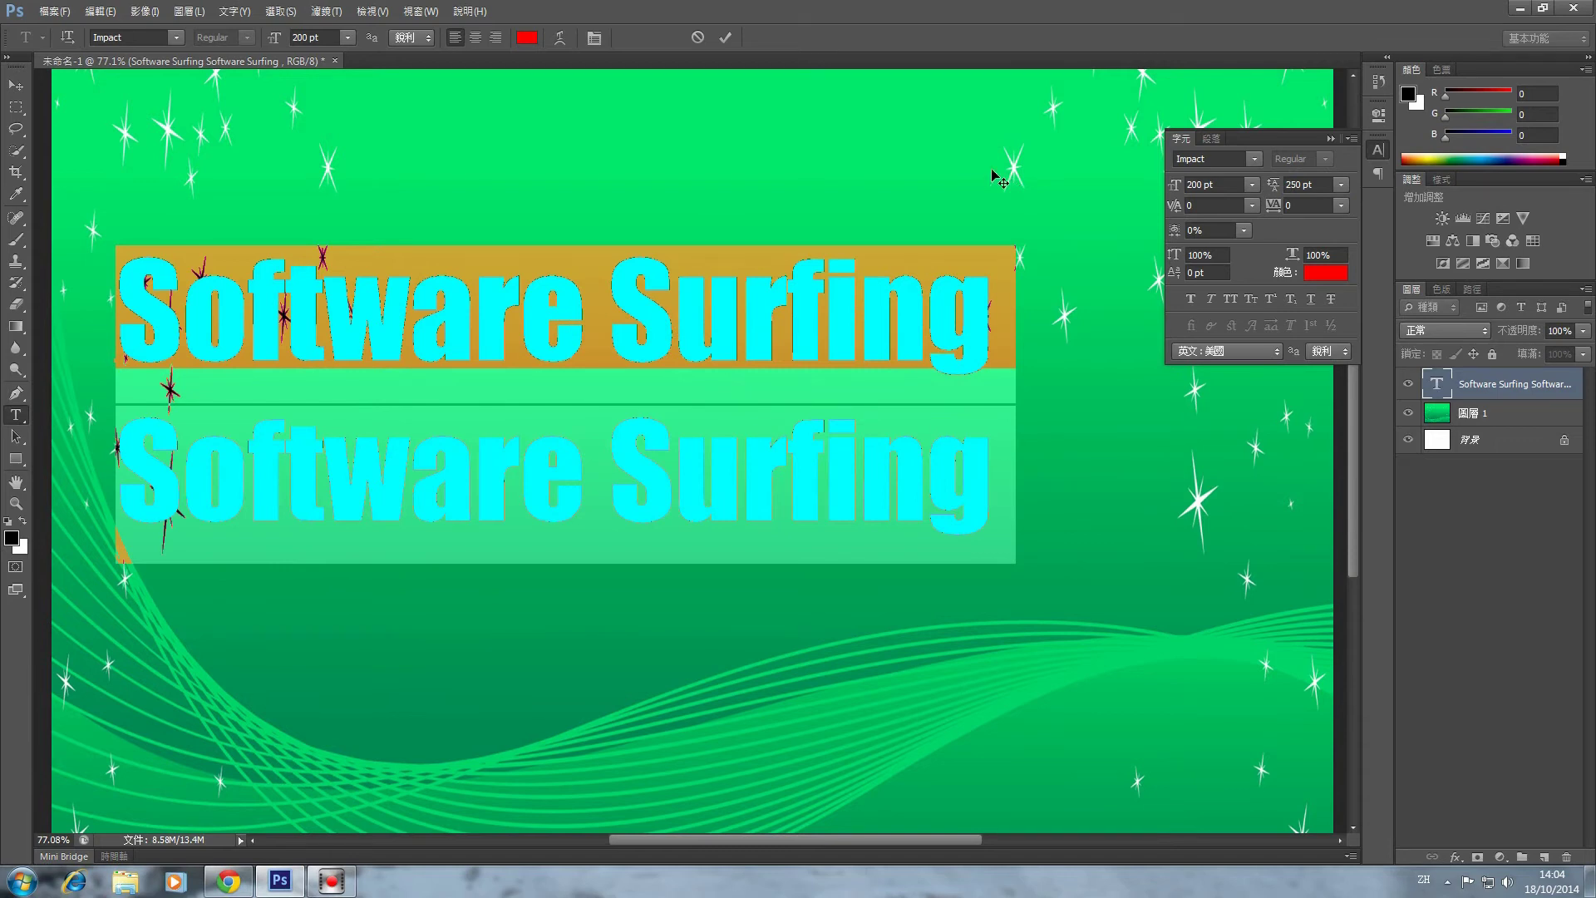
{"action": "left_click", "coordinate": [15, 85]}
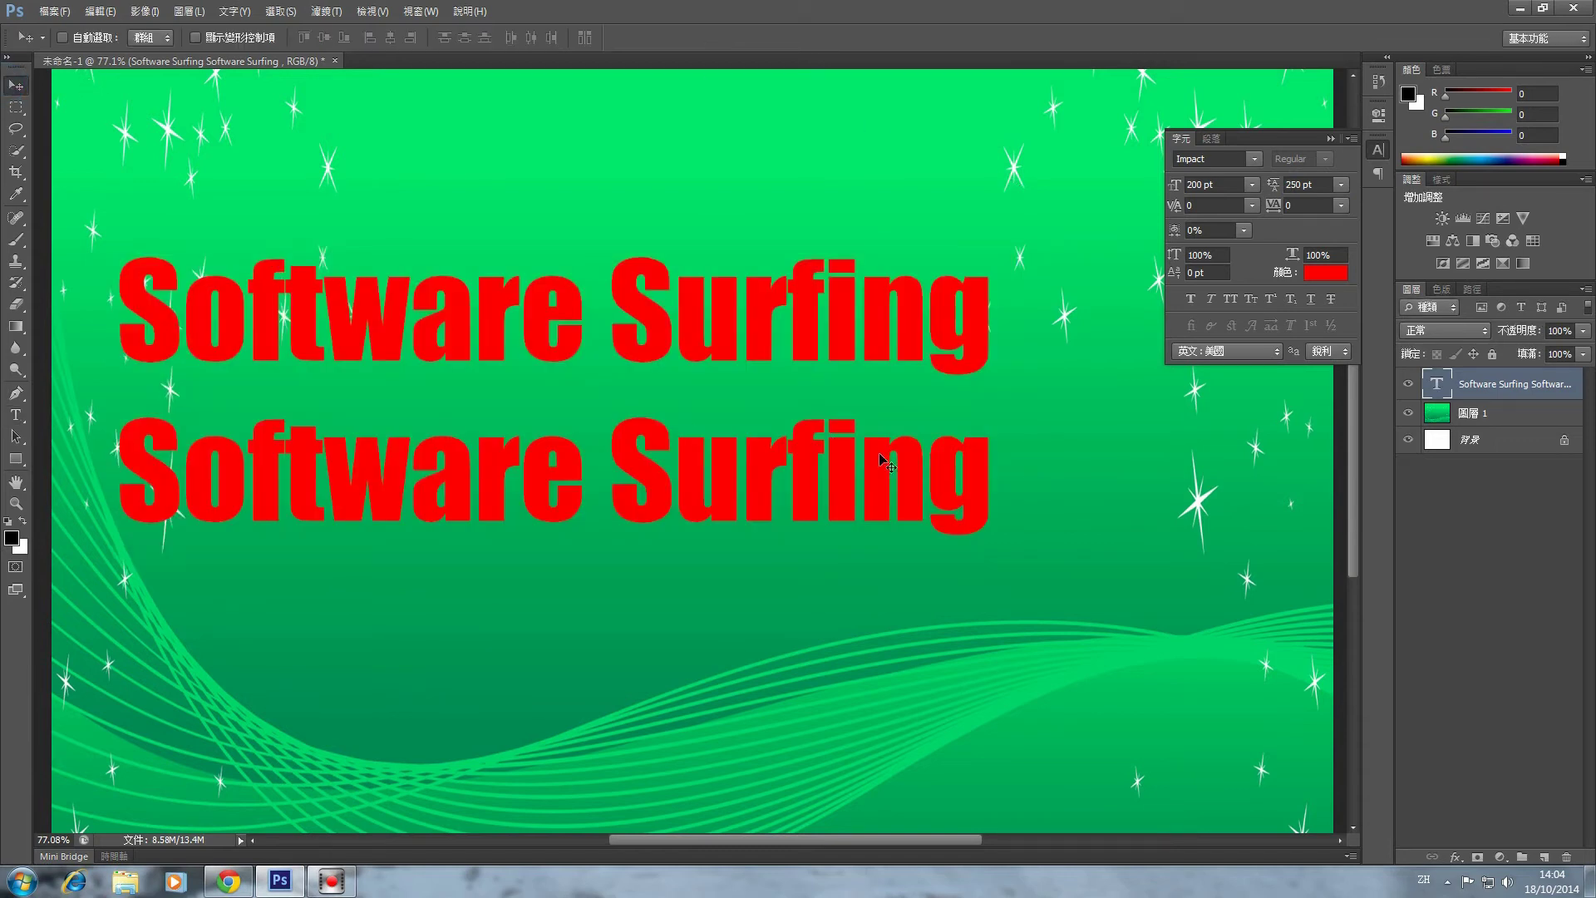
Widen the letter tracking of both text lines to 200
{"action": "left_click", "coordinate": [1437, 384]}
{"action": "double_click", "coordinate": [1438, 384]}
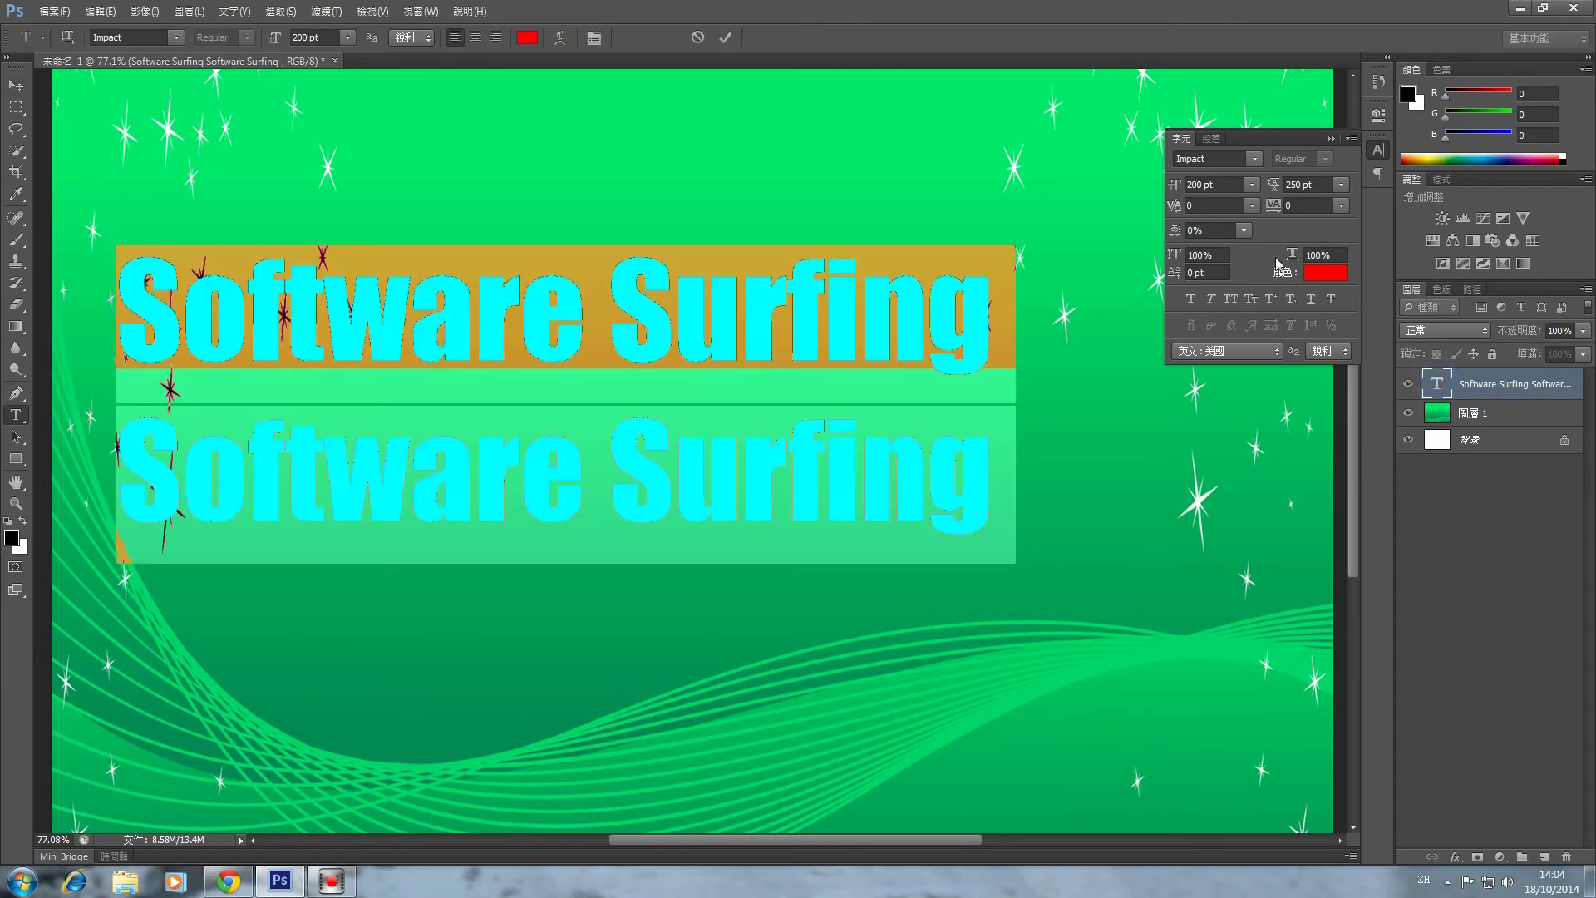
{"action": "left_click", "coordinate": [1340, 207]}
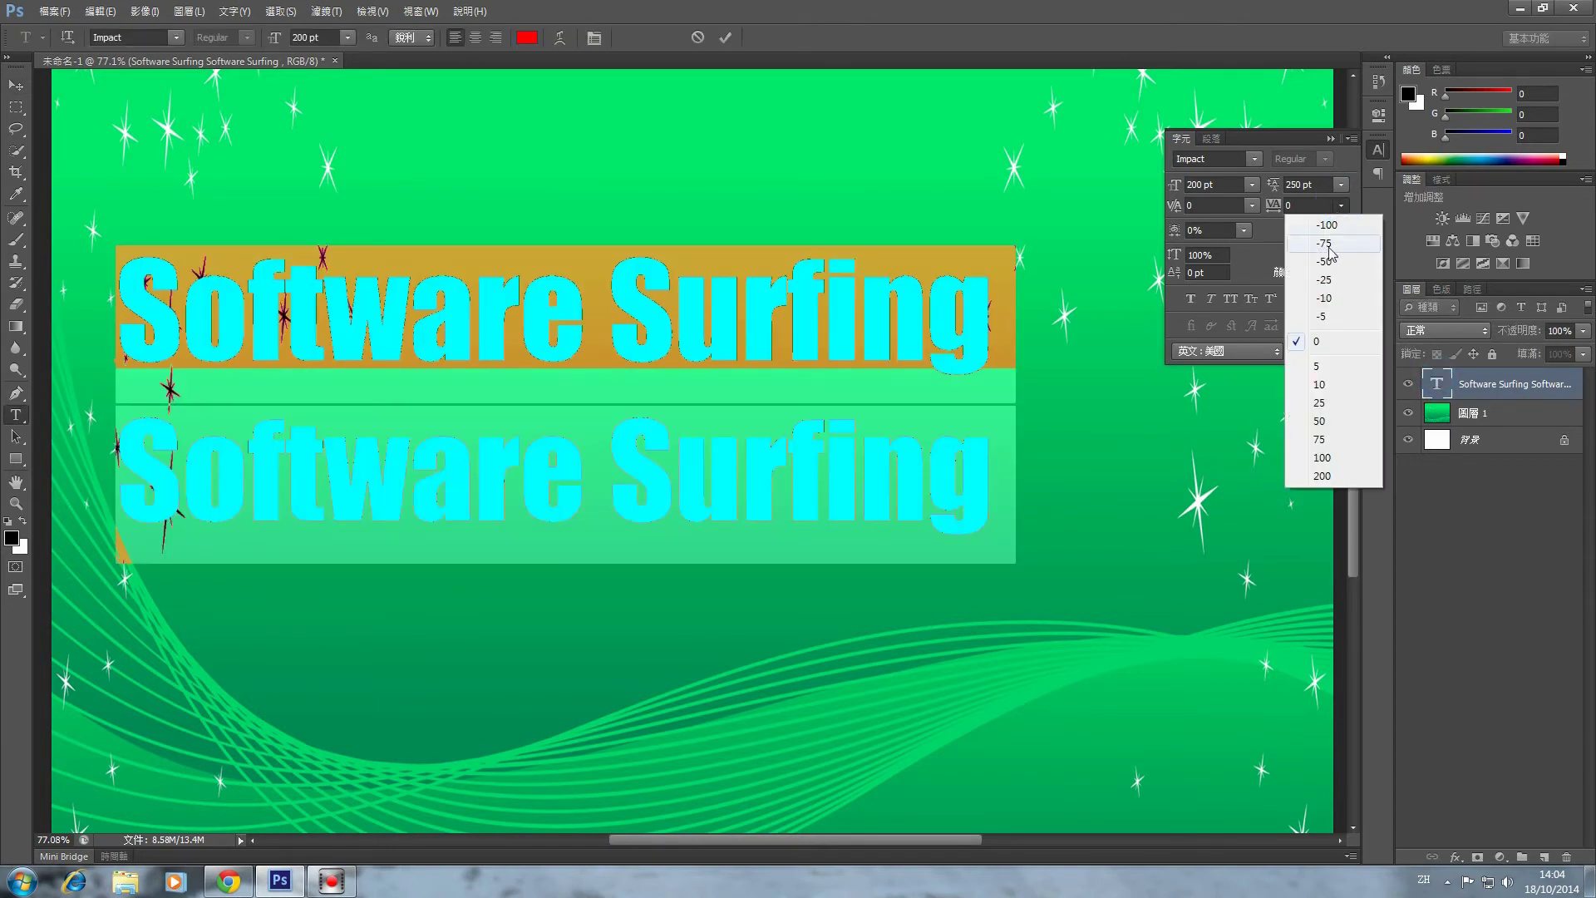
{"action": "left_click", "coordinate": [1323, 477]}
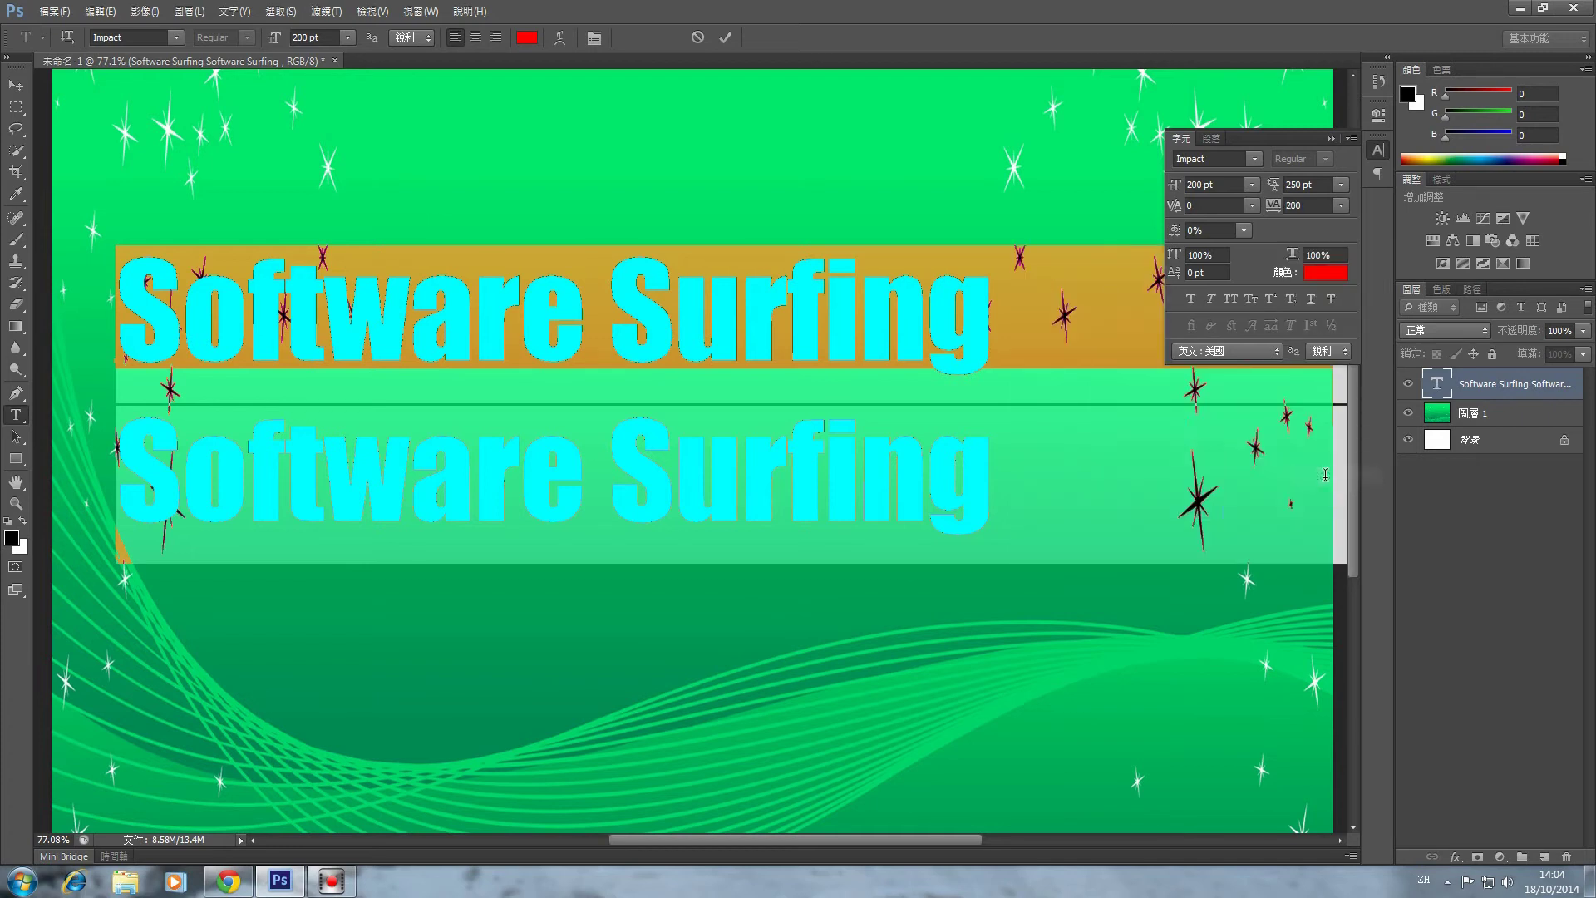
{"action": "left_click", "coordinate": [15, 84]}
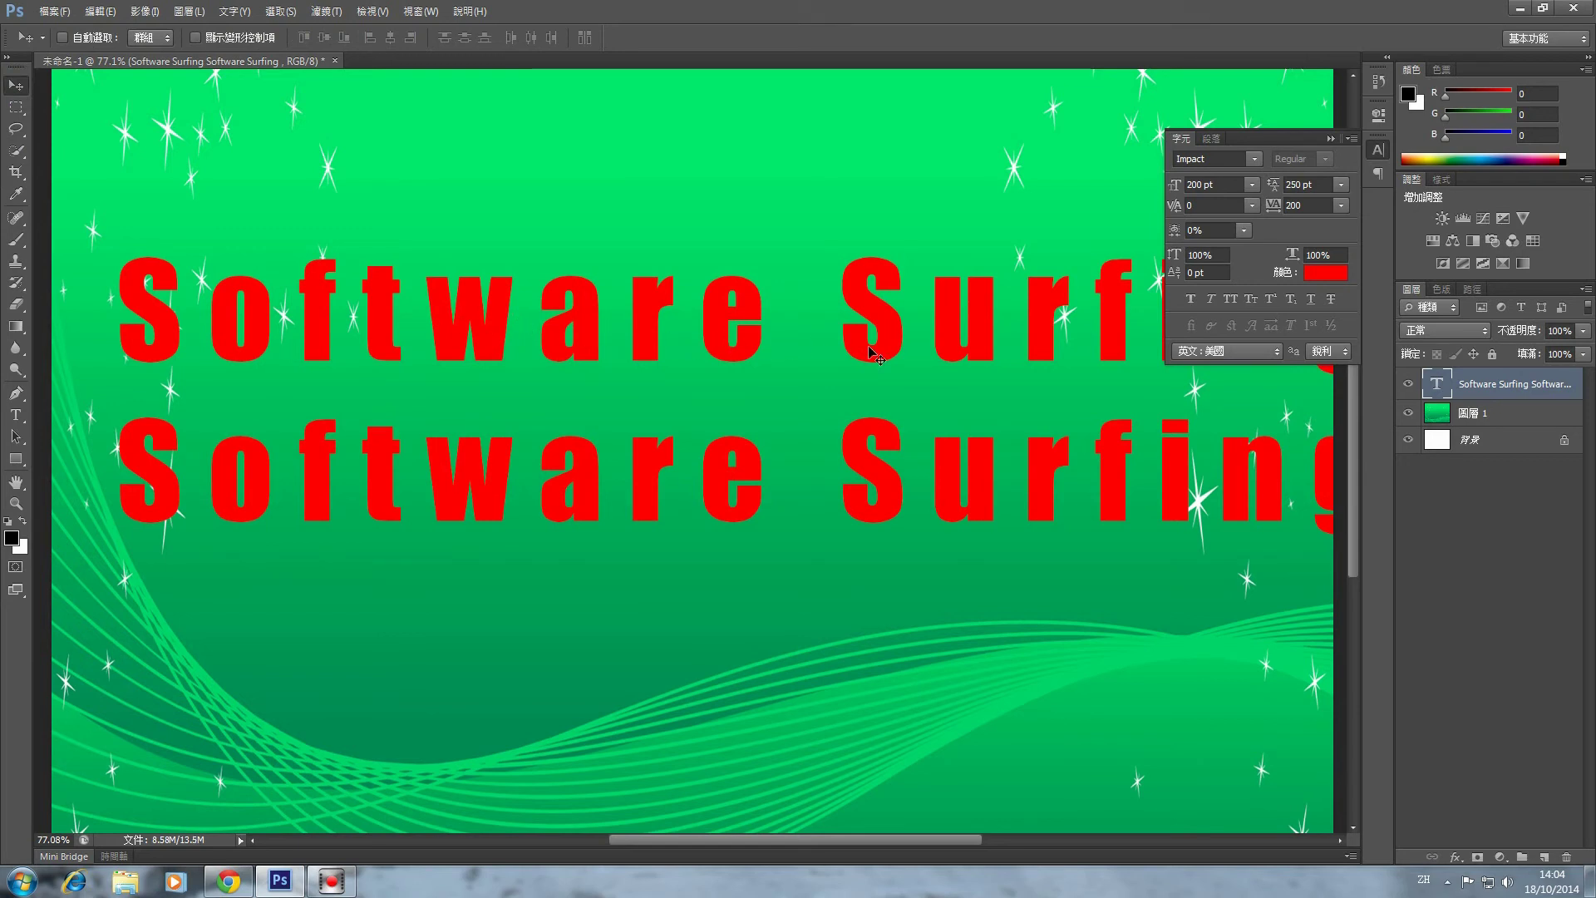
Tighten the tracking to -100, then bring the tracking list up again
{"action": "double_click", "coordinate": [1437, 385]}
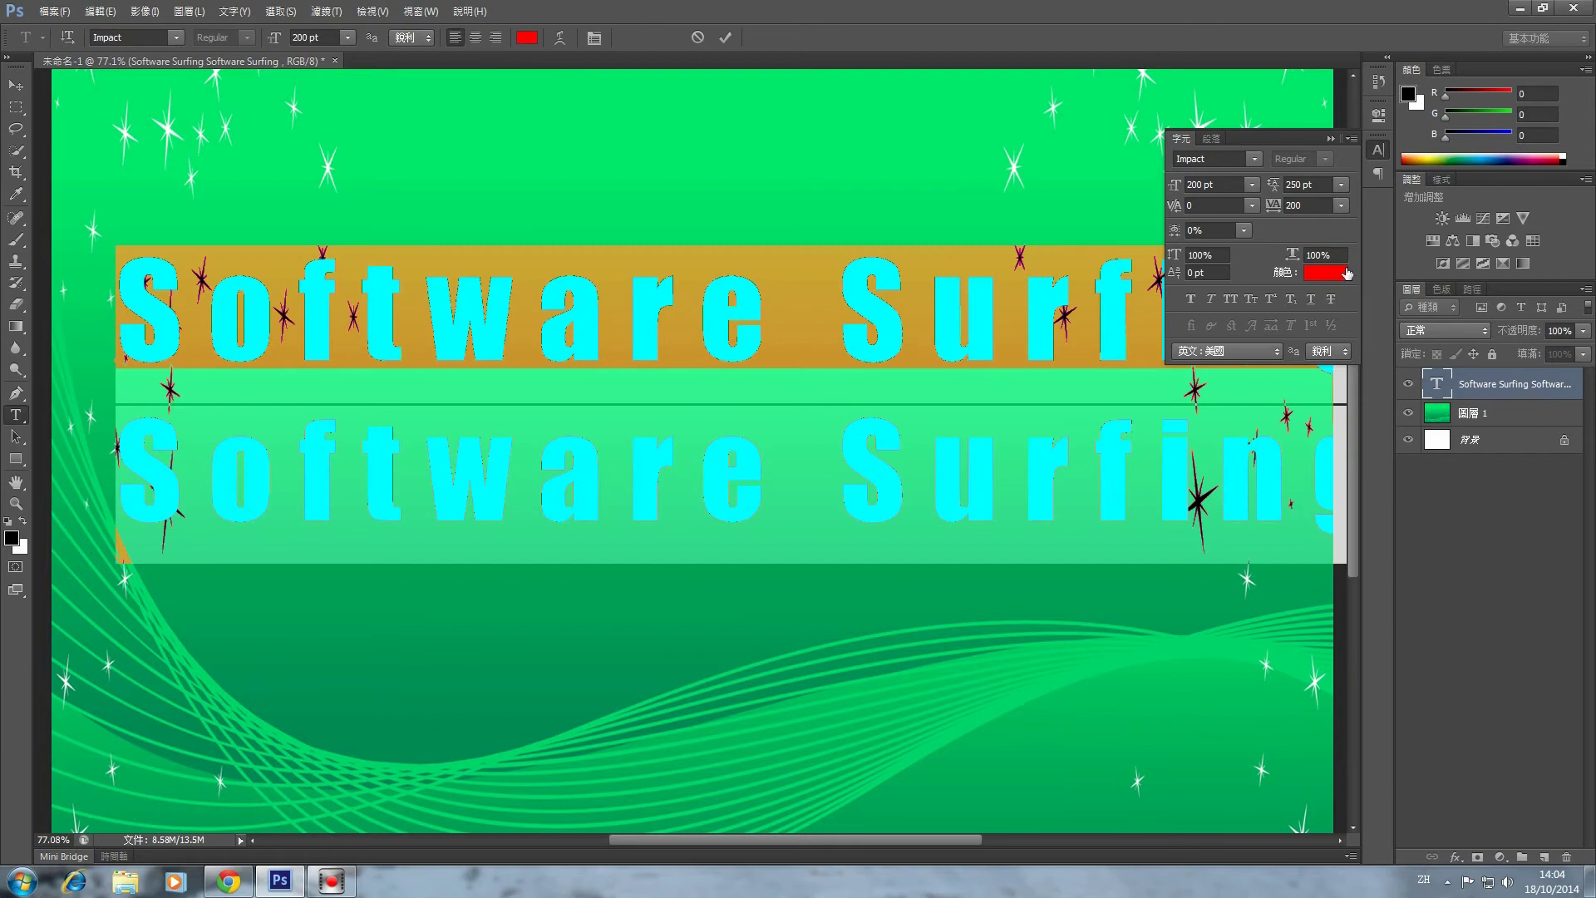
{"action": "left_click", "coordinate": [1340, 206]}
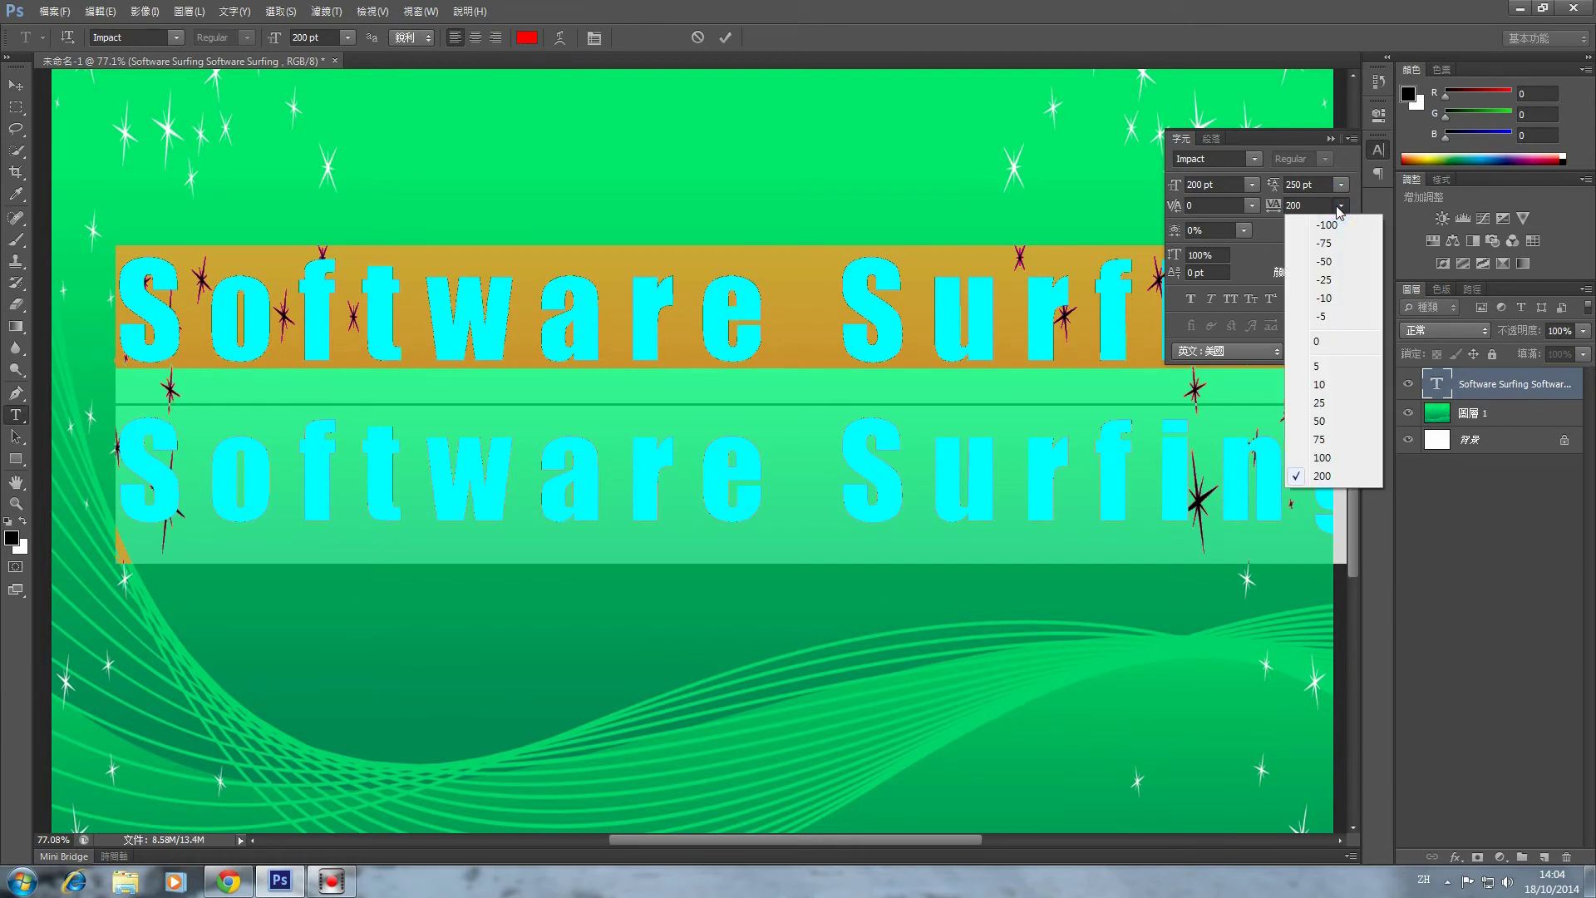
{"action": "left_click", "coordinate": [1326, 225]}
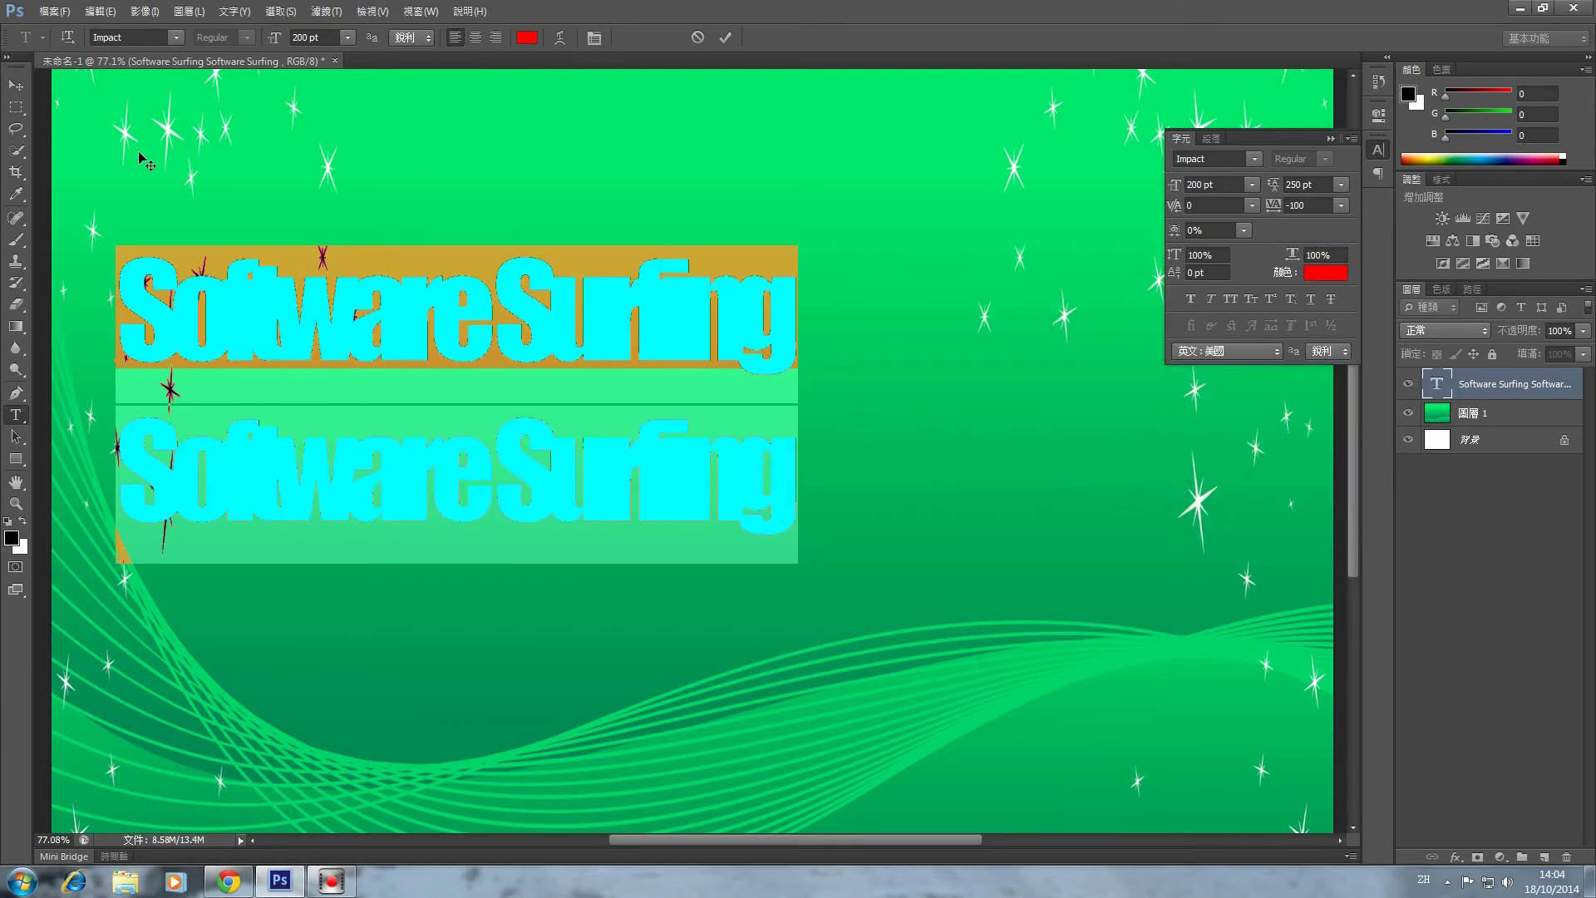
{"action": "left_click", "coordinate": [16, 84]}
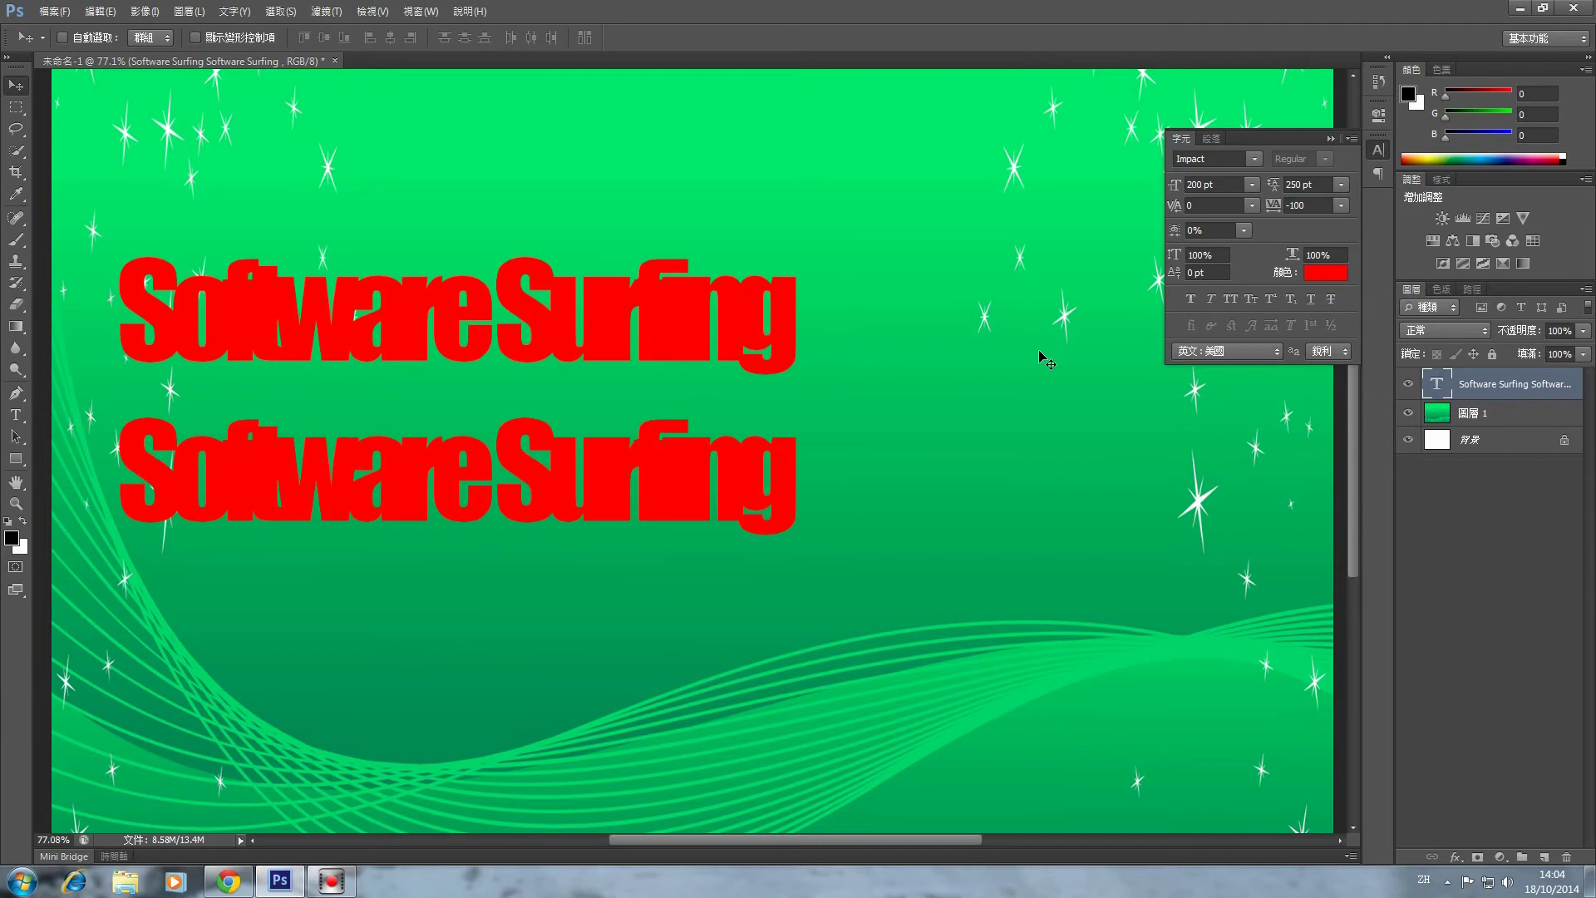
{"action": "double_click", "coordinate": [1437, 384]}
{"action": "left_click", "coordinate": [1340, 205]}
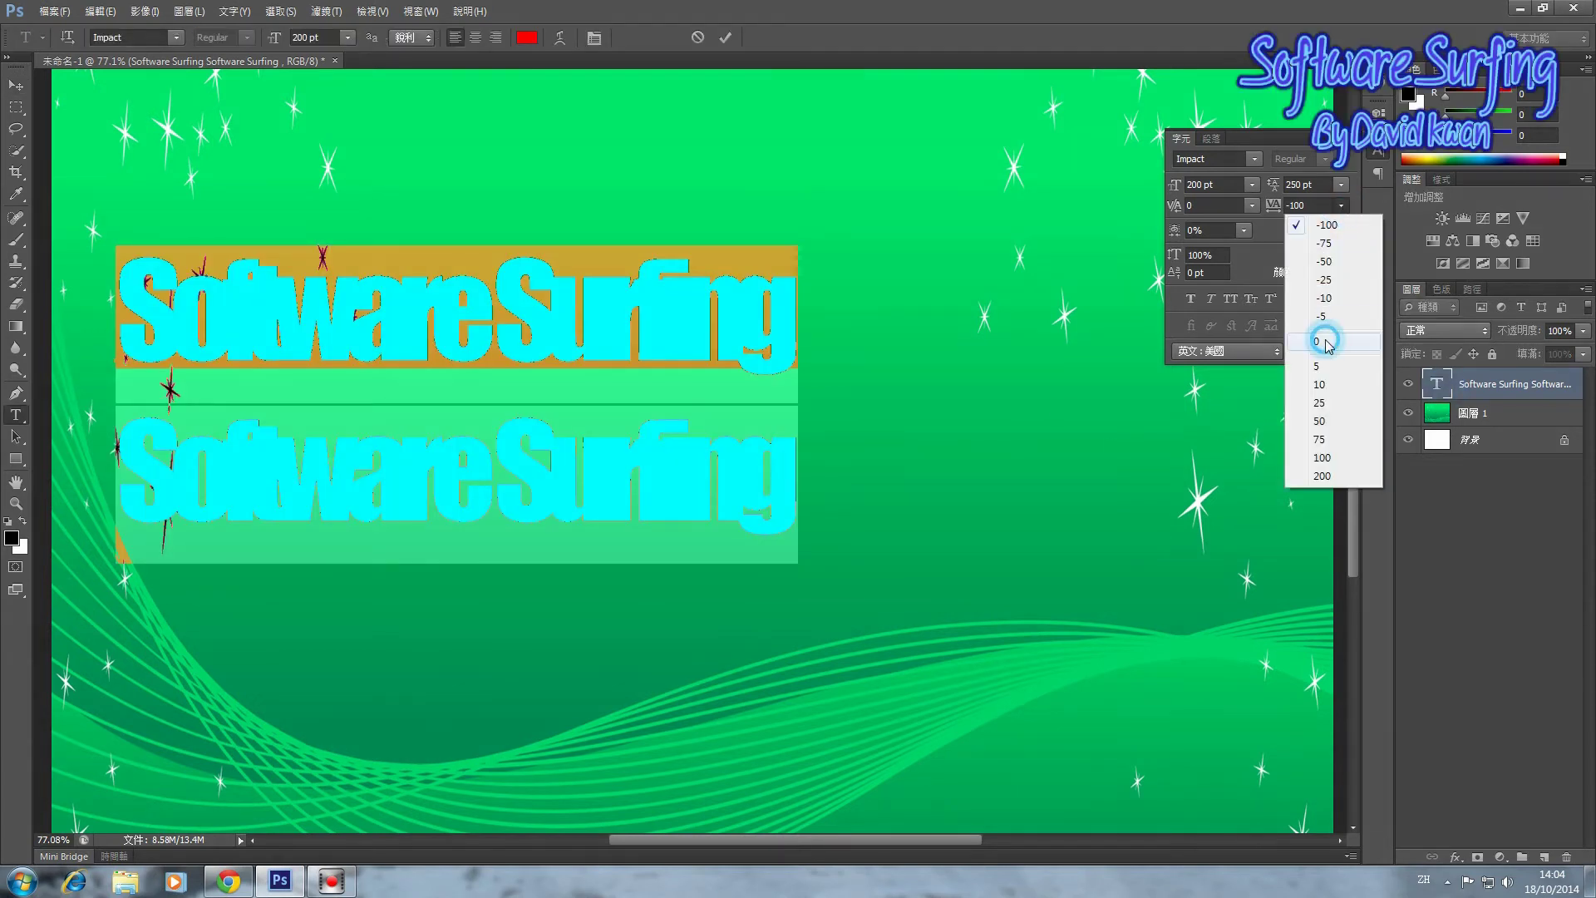
{"action": "left_click", "coordinate": [1325, 327]}
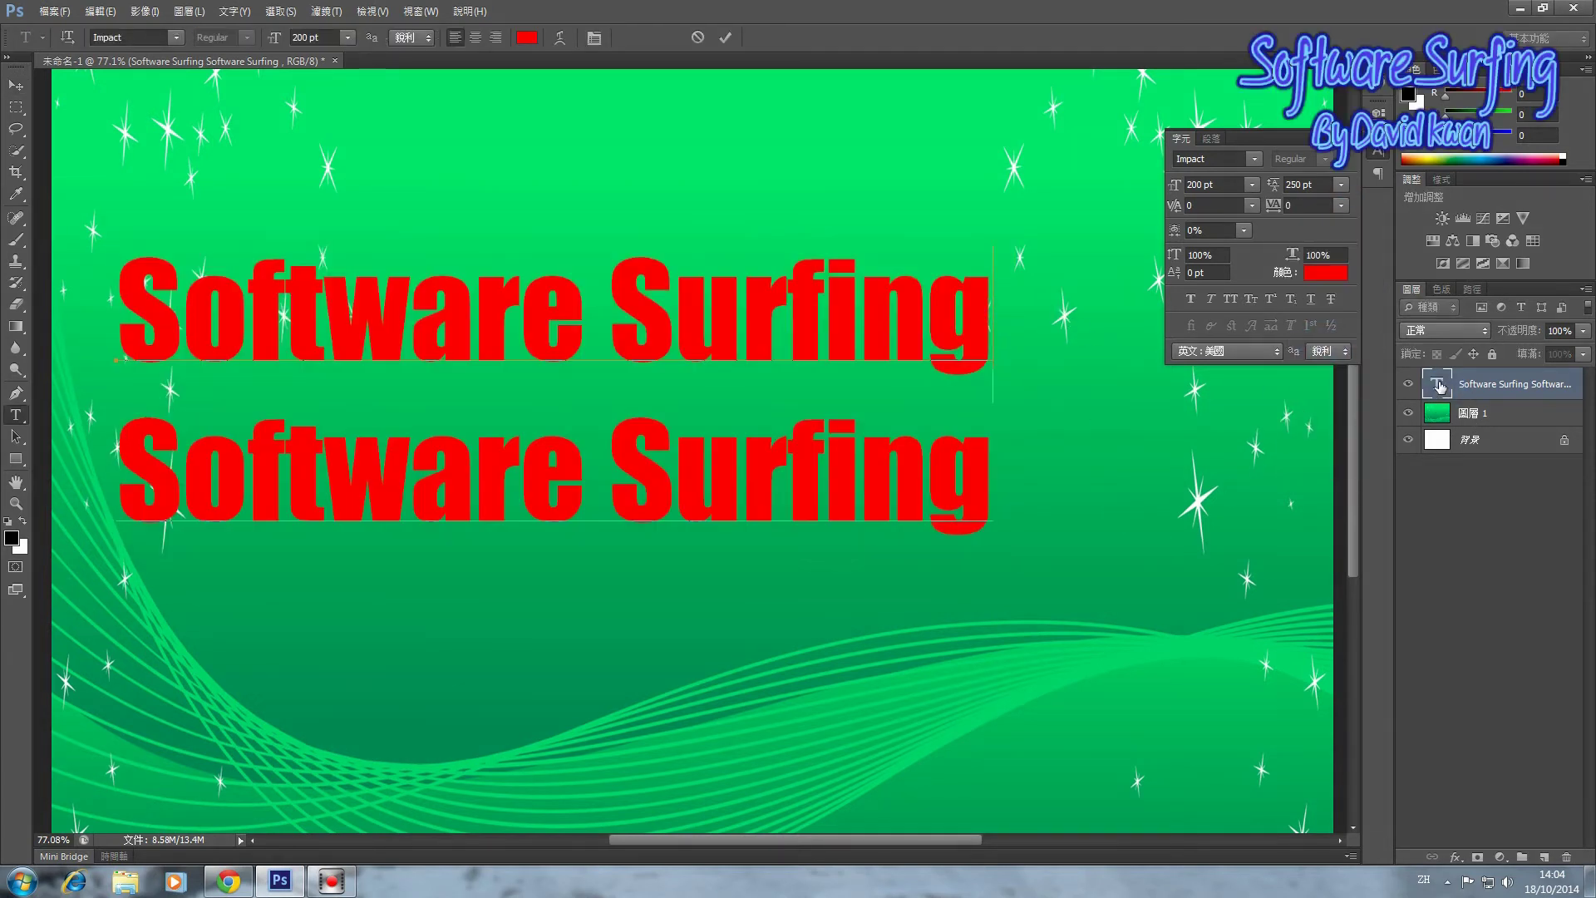
{"action": "left_click", "coordinate": [1245, 230]}
{"action": "left_click", "coordinate": [1228, 433]}
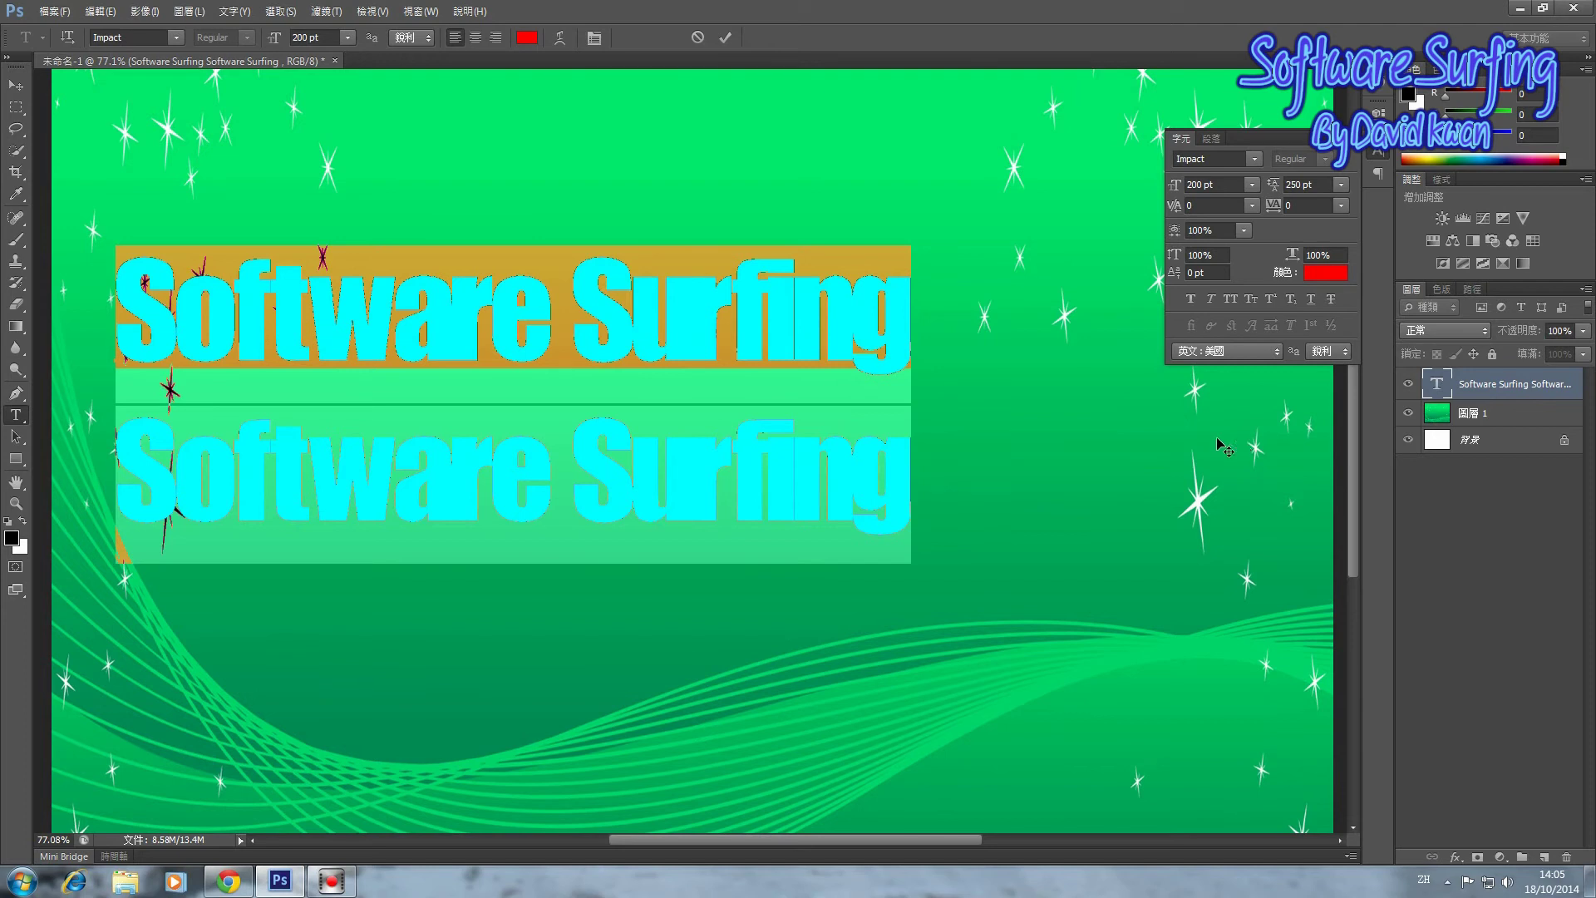
{"action": "left_click", "coordinate": [1243, 230]}
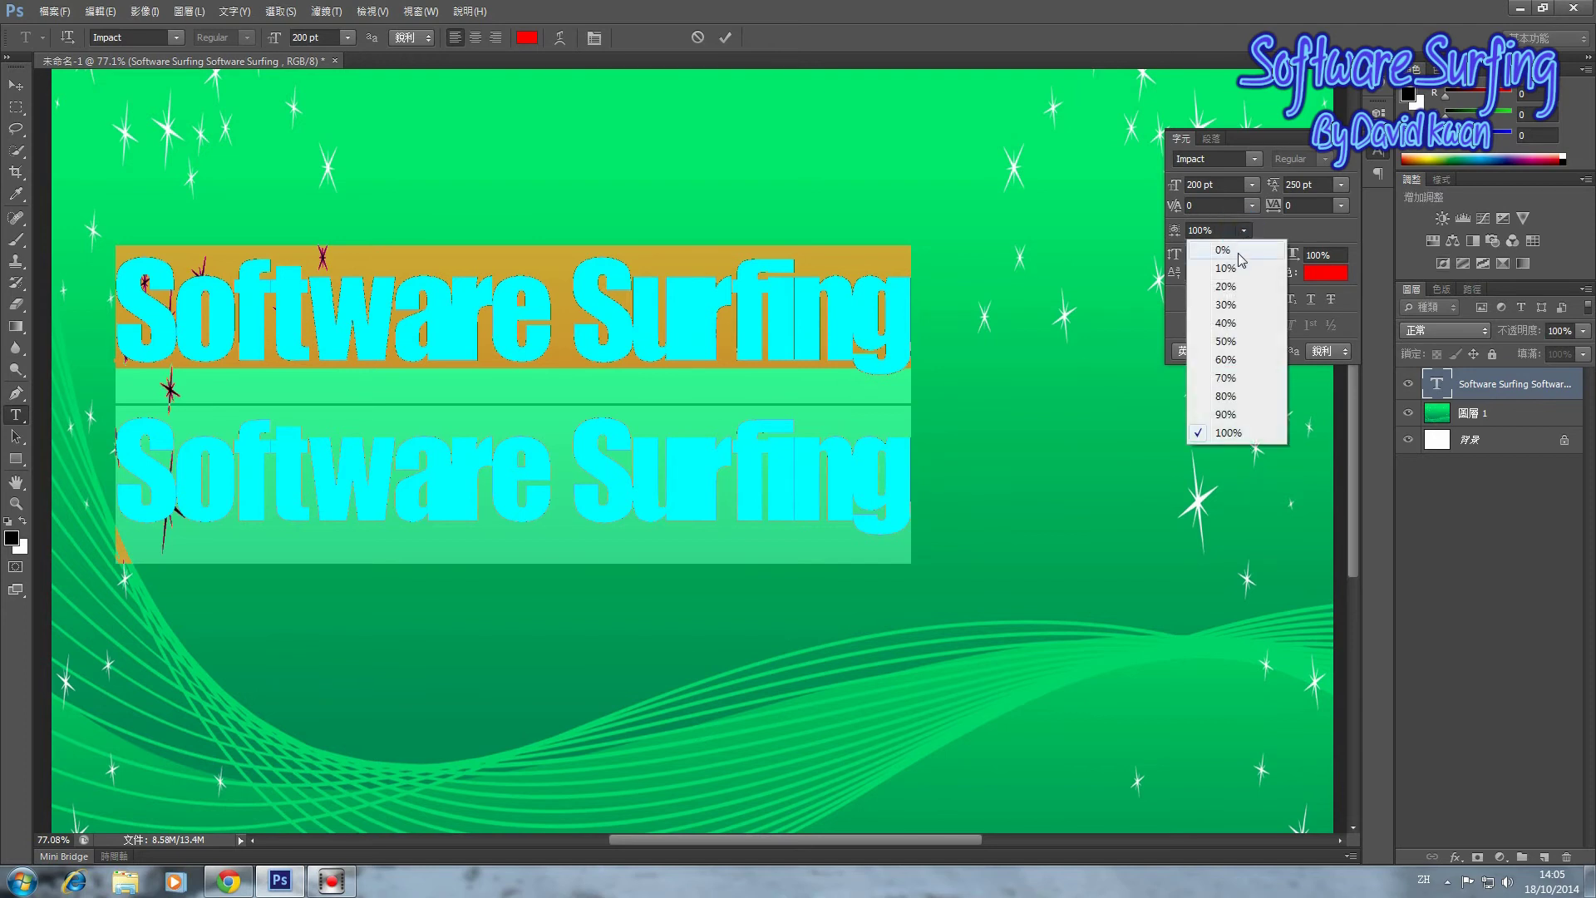
{"action": "left_click", "coordinate": [1235, 250]}
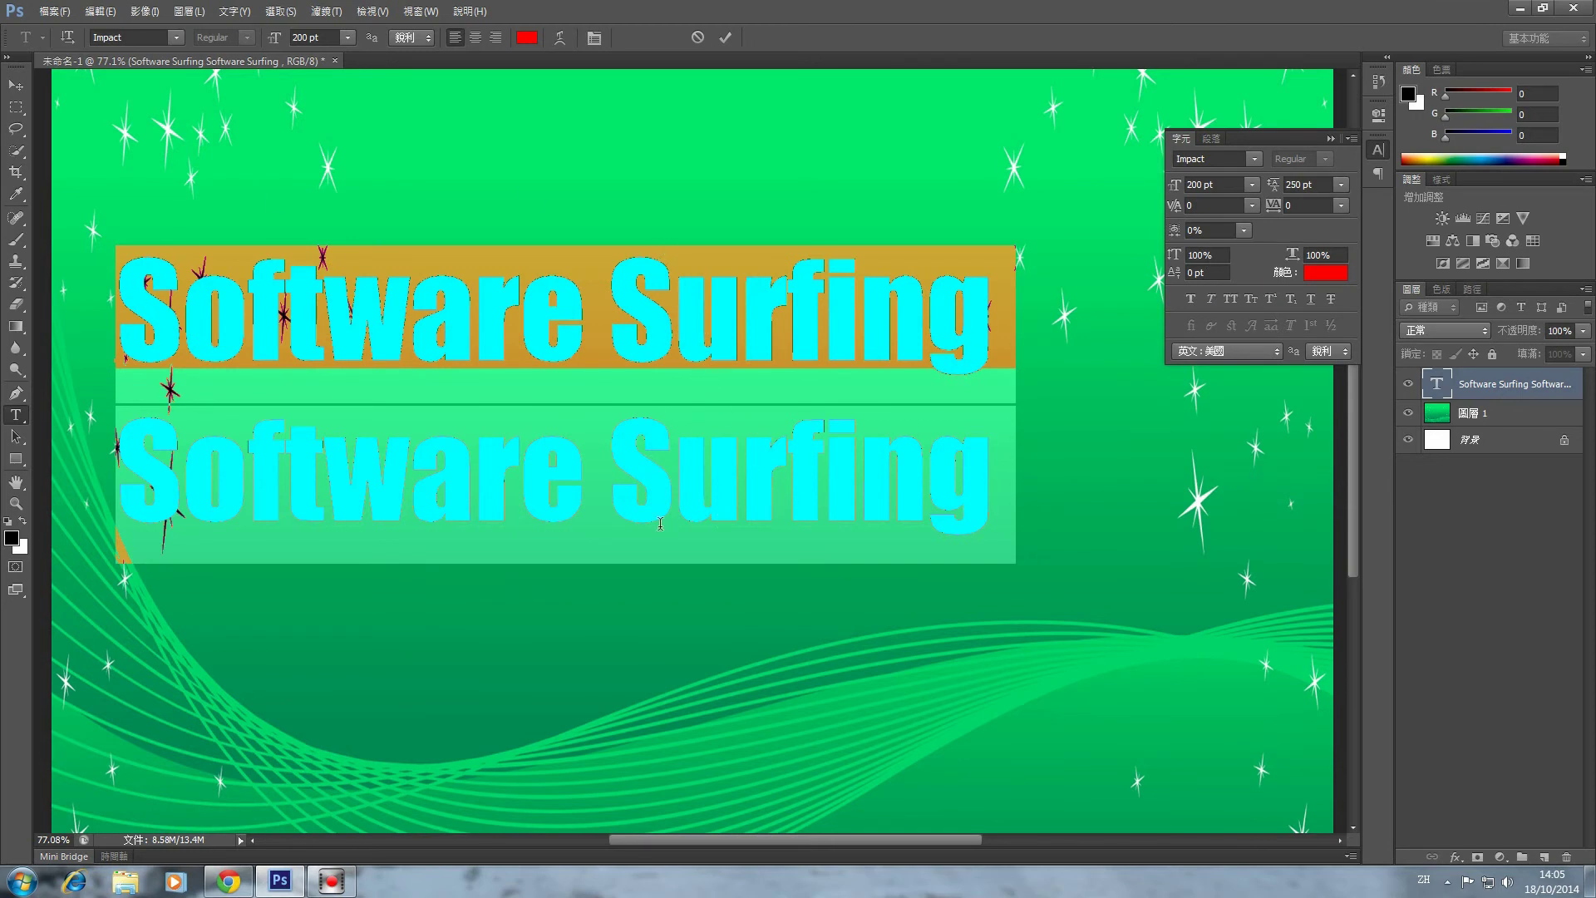
Set the text's vertical scale to 200%
{"action": "left_click", "coordinate": [1205, 255]}
{"action": "left_click_drag", "start_coordinate": [1224, 255], "coordinate": [1028, 250]}
{"action": "type", "text": "200"}
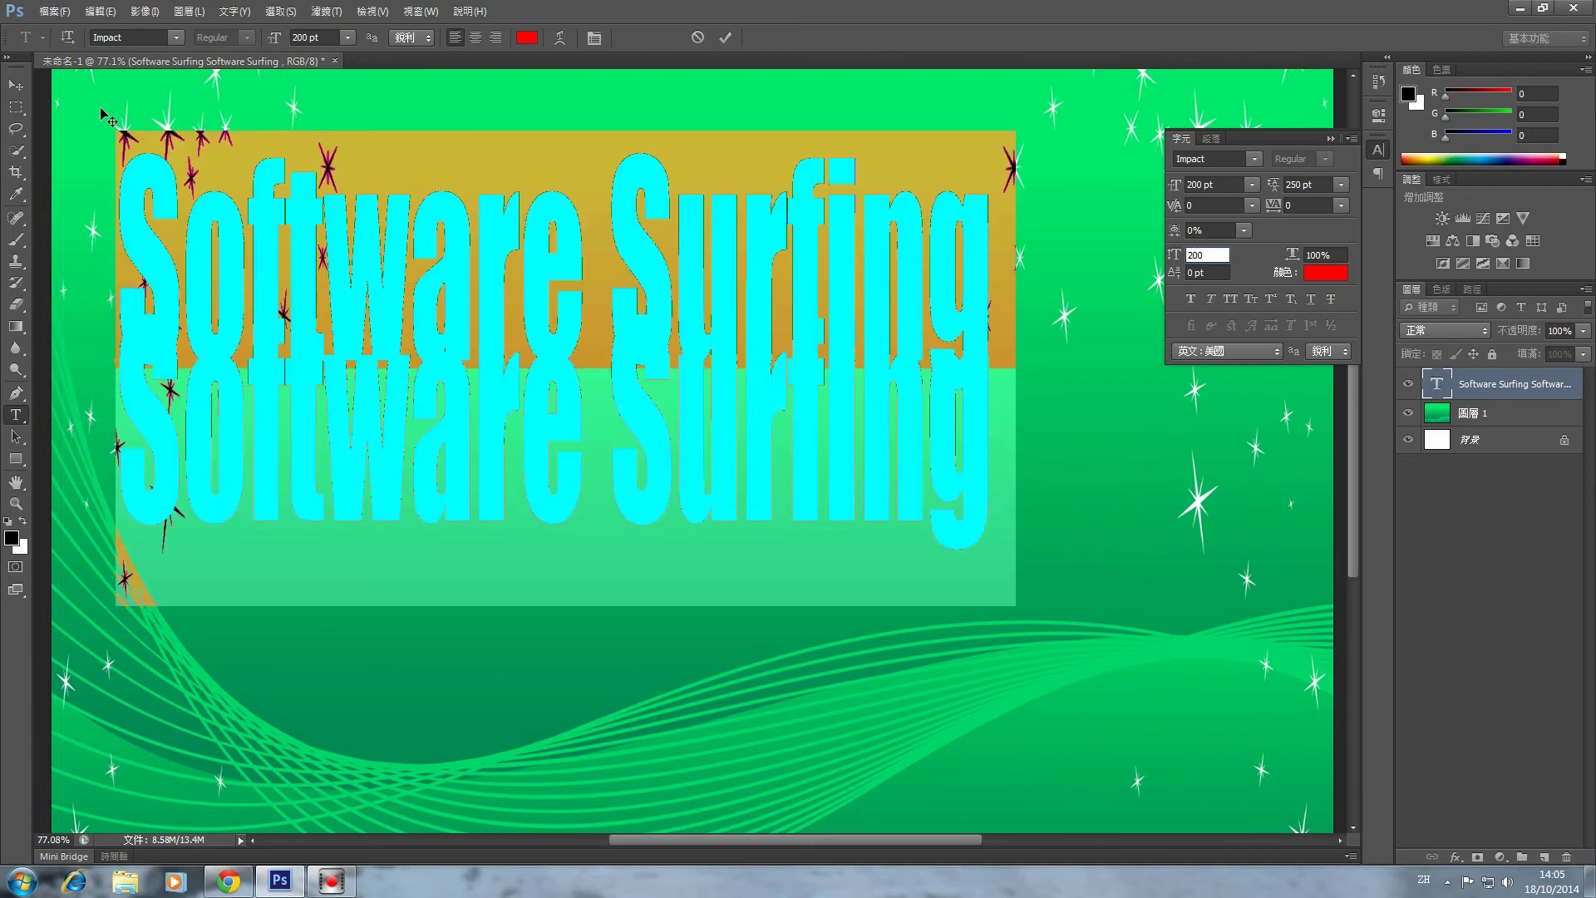
{"action": "left_click", "coordinate": [16, 85]}
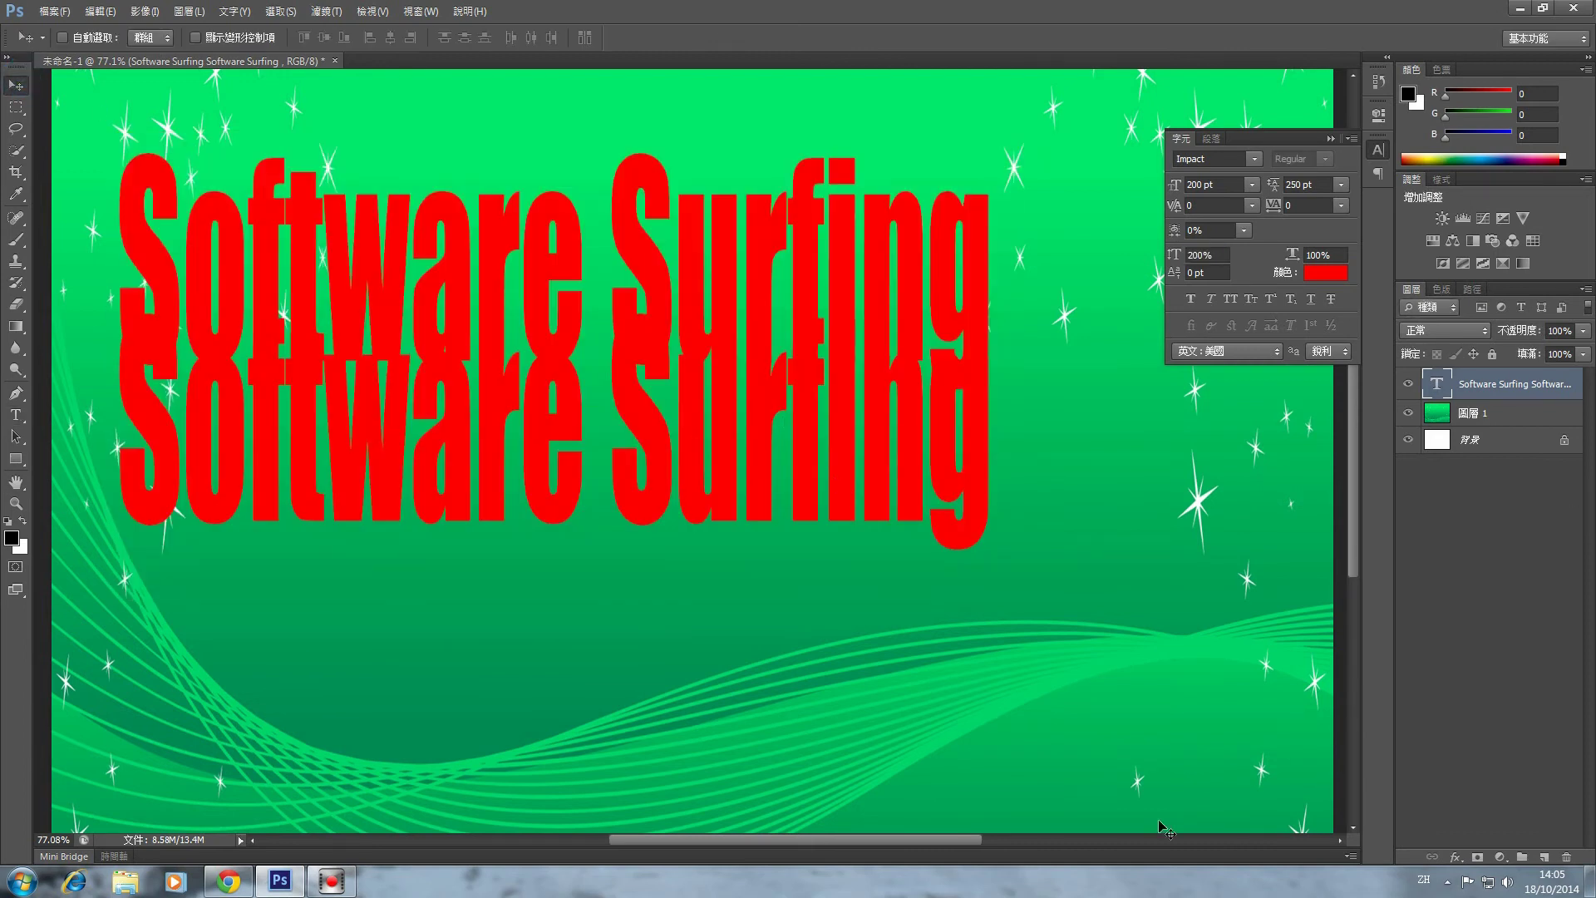
Increase the leading between the two lines to 400 pt
{"action": "double_click", "coordinate": [1437, 383]}
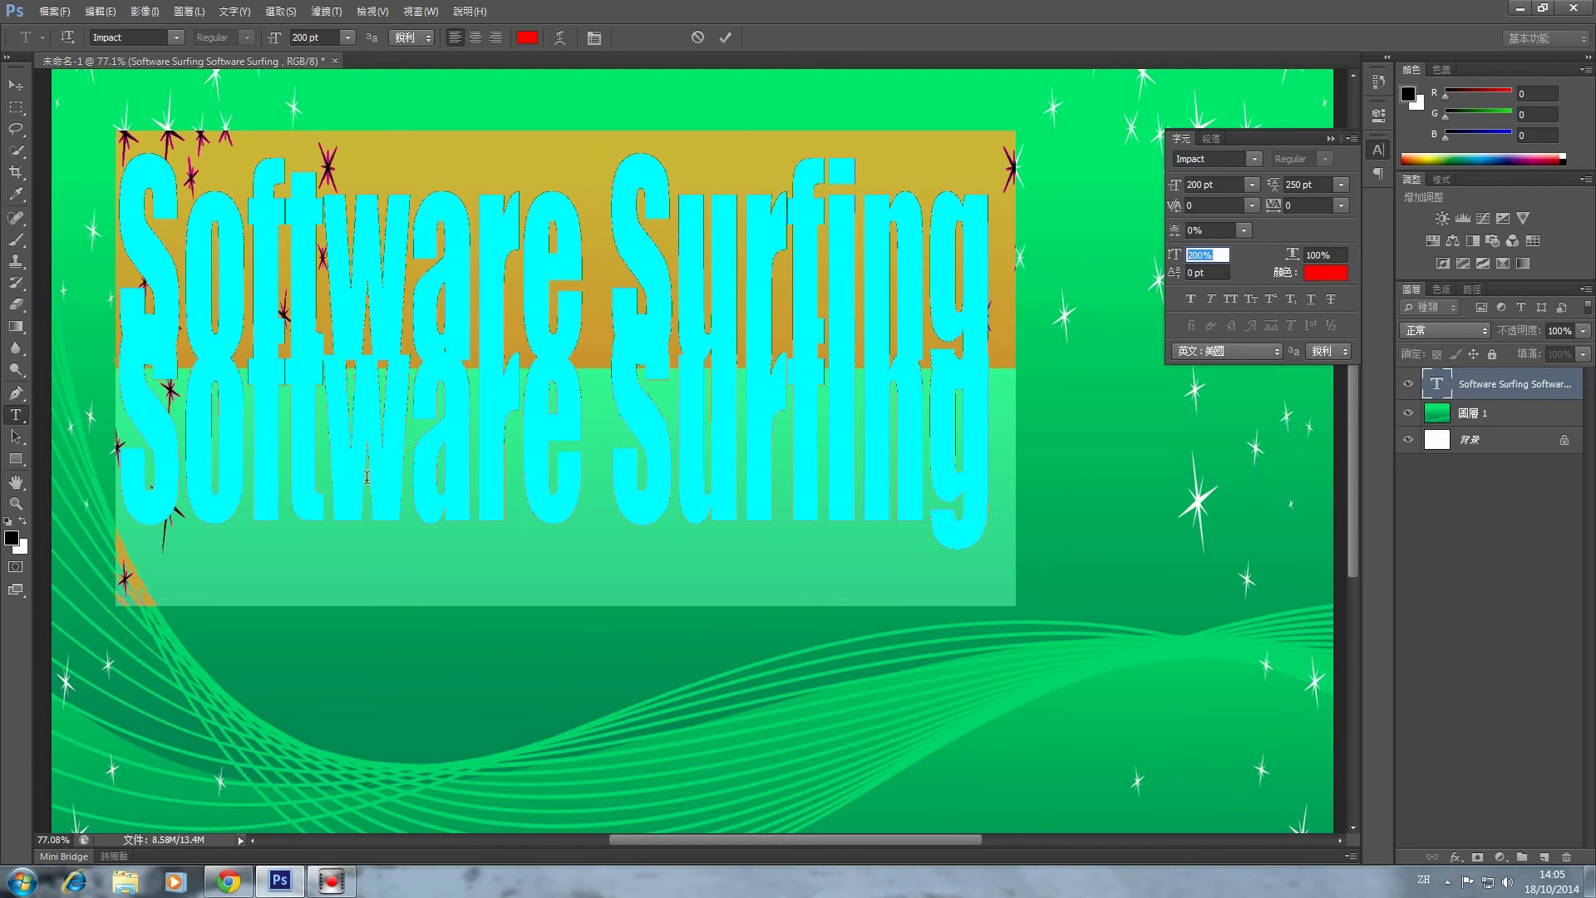
{"action": "left_click", "coordinate": [1310, 185]}
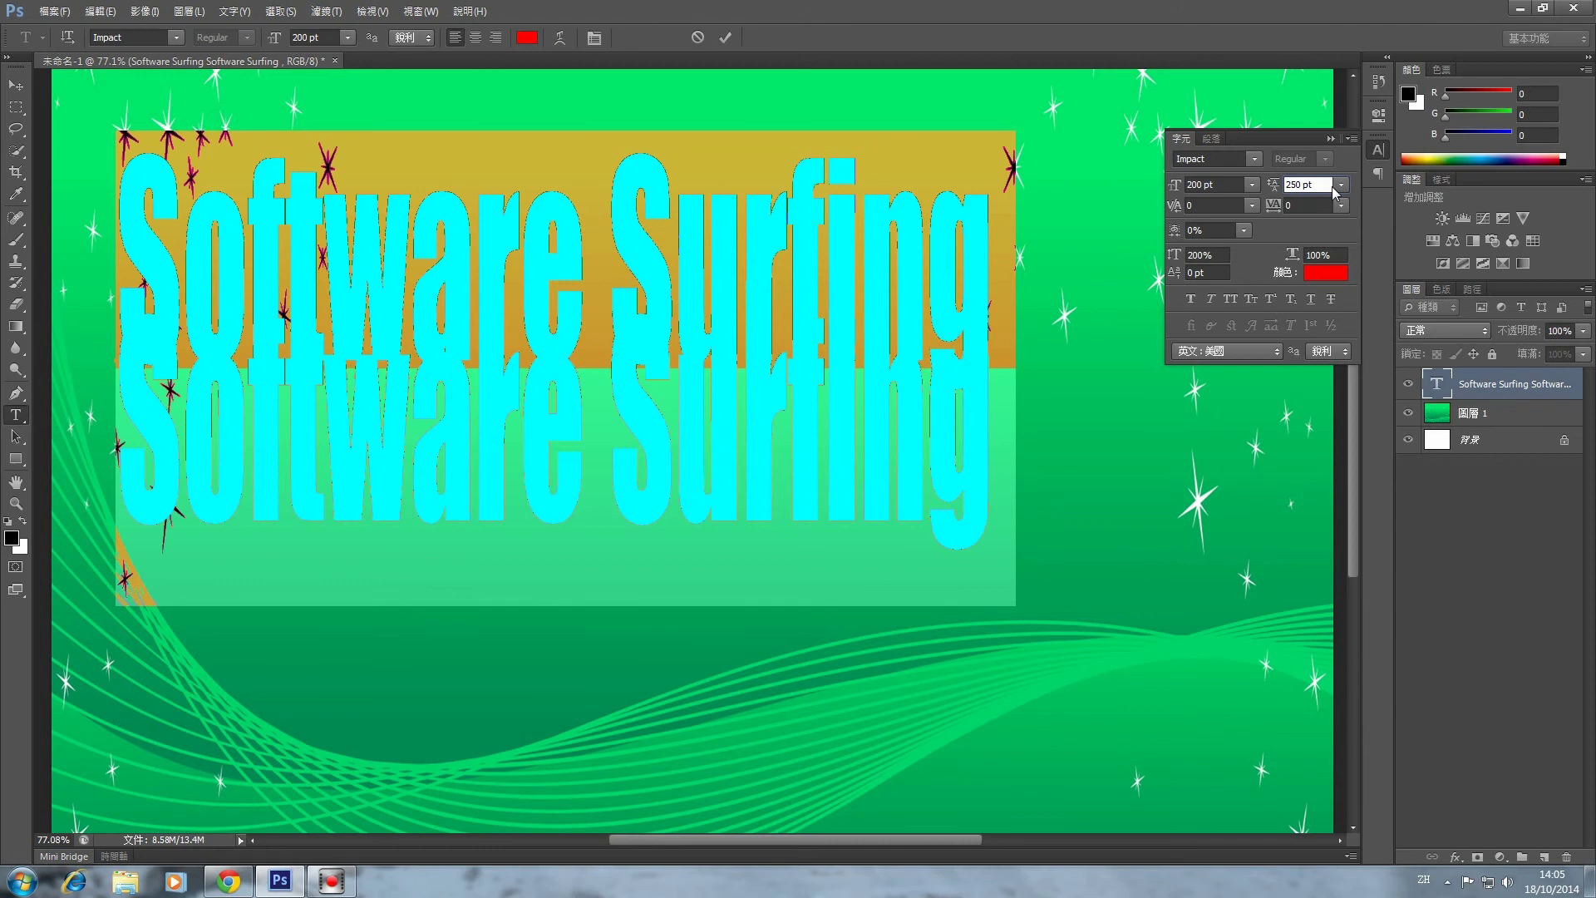
{"action": "key", "text": "Return"}
{"action": "type", "text": "400"}
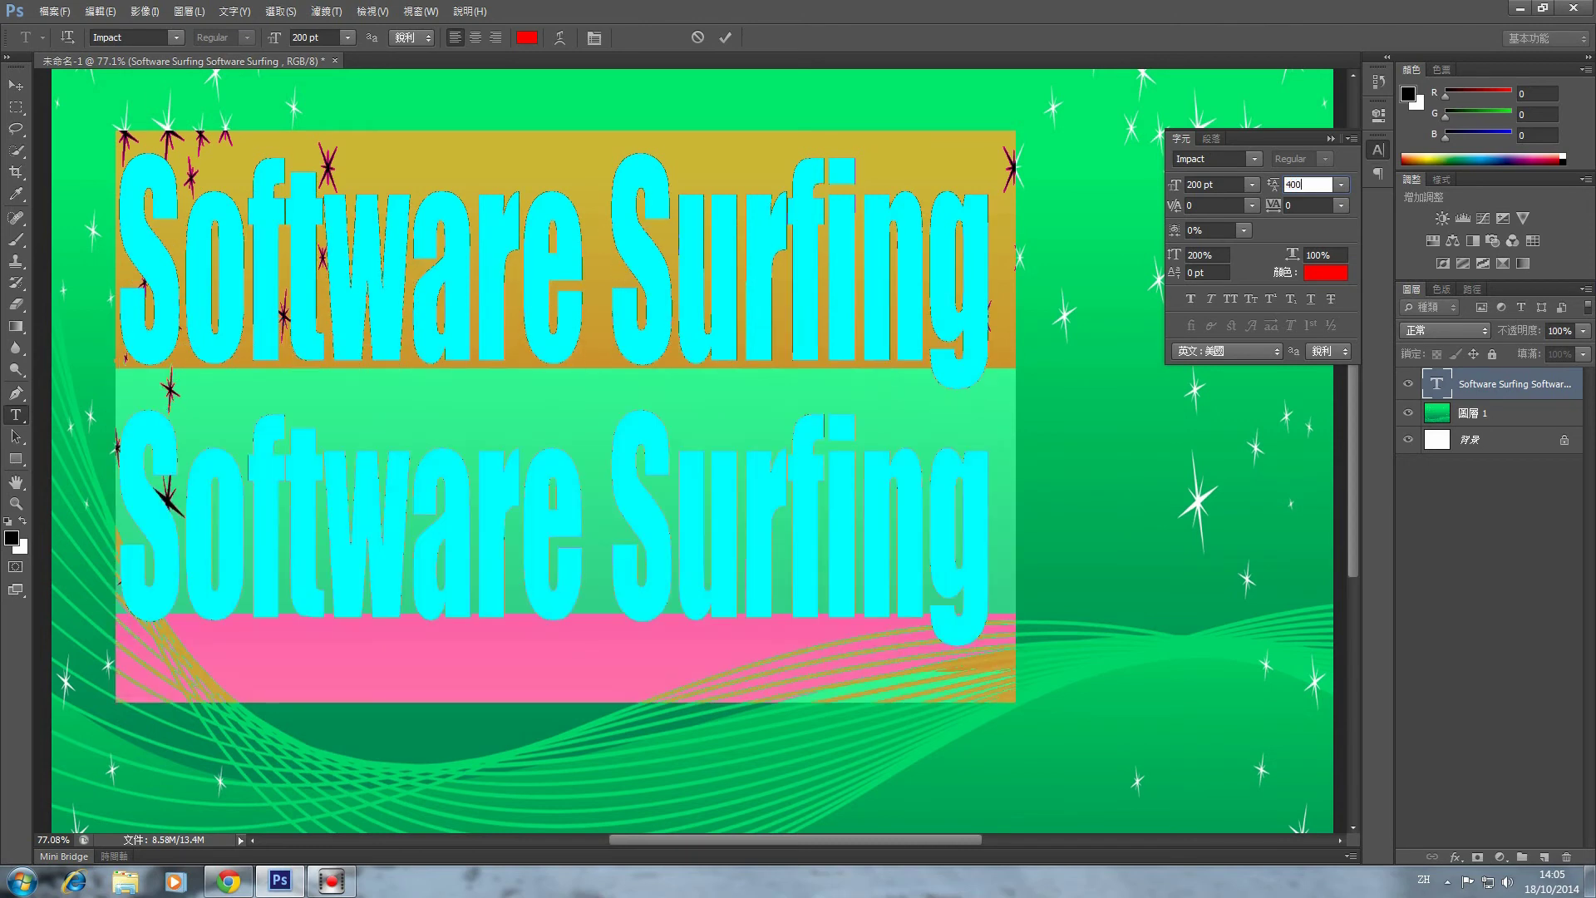
{"action": "key", "text": "Return"}
{"action": "left_click", "coordinate": [11, 84]}
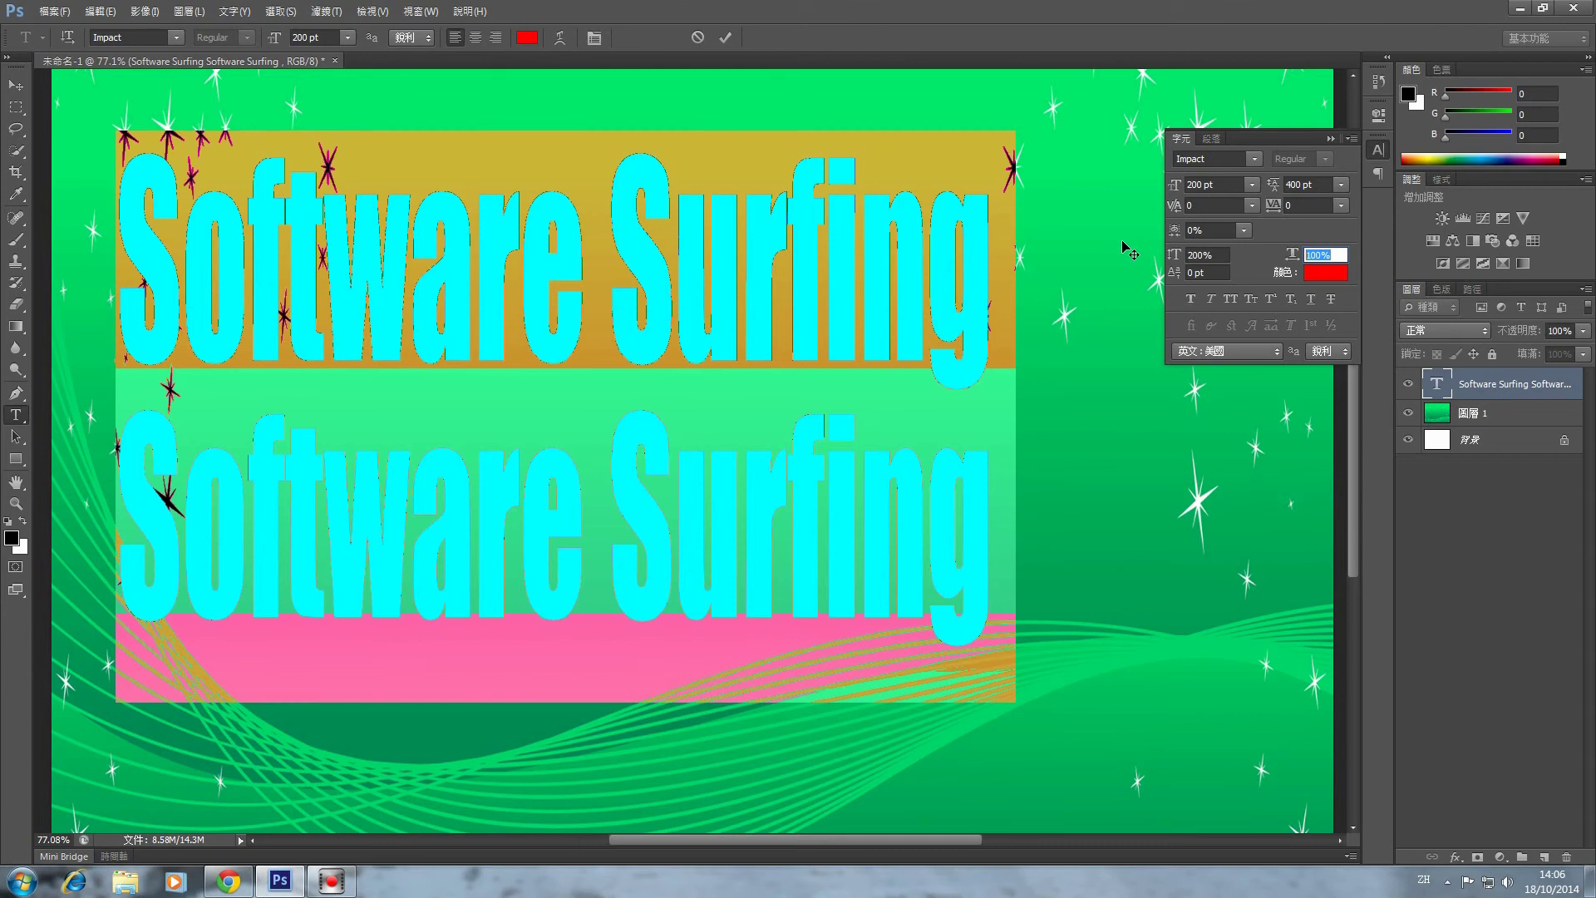
Try a 150% horizontal scale on the text, then narrow it to 80%
{"action": "type", "text": "15"}
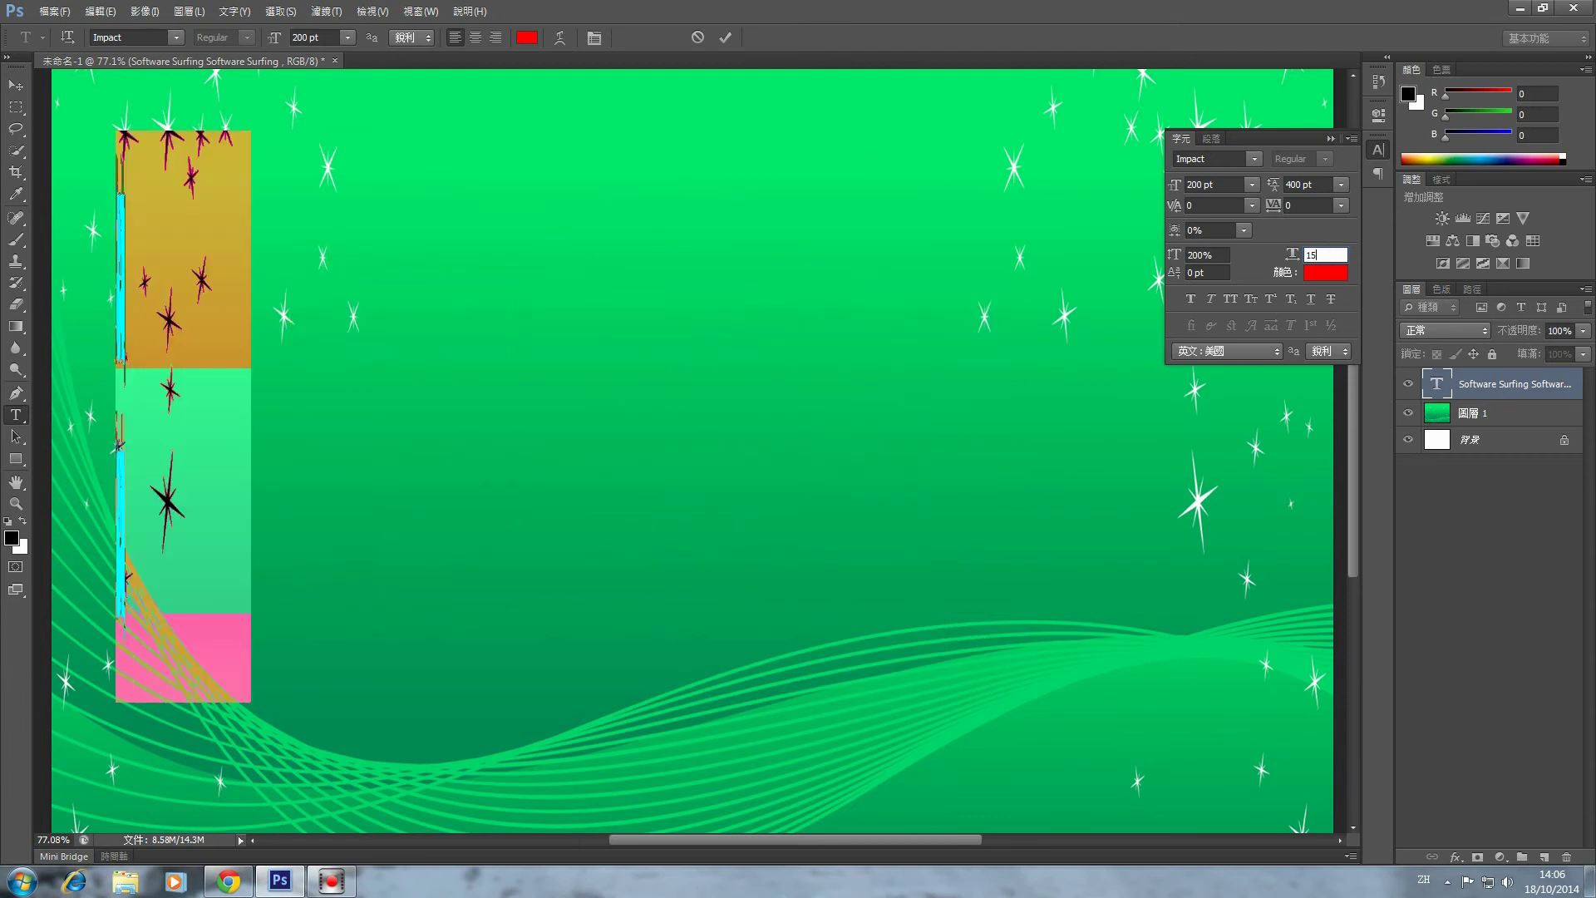
{"action": "type", "text": "0"}
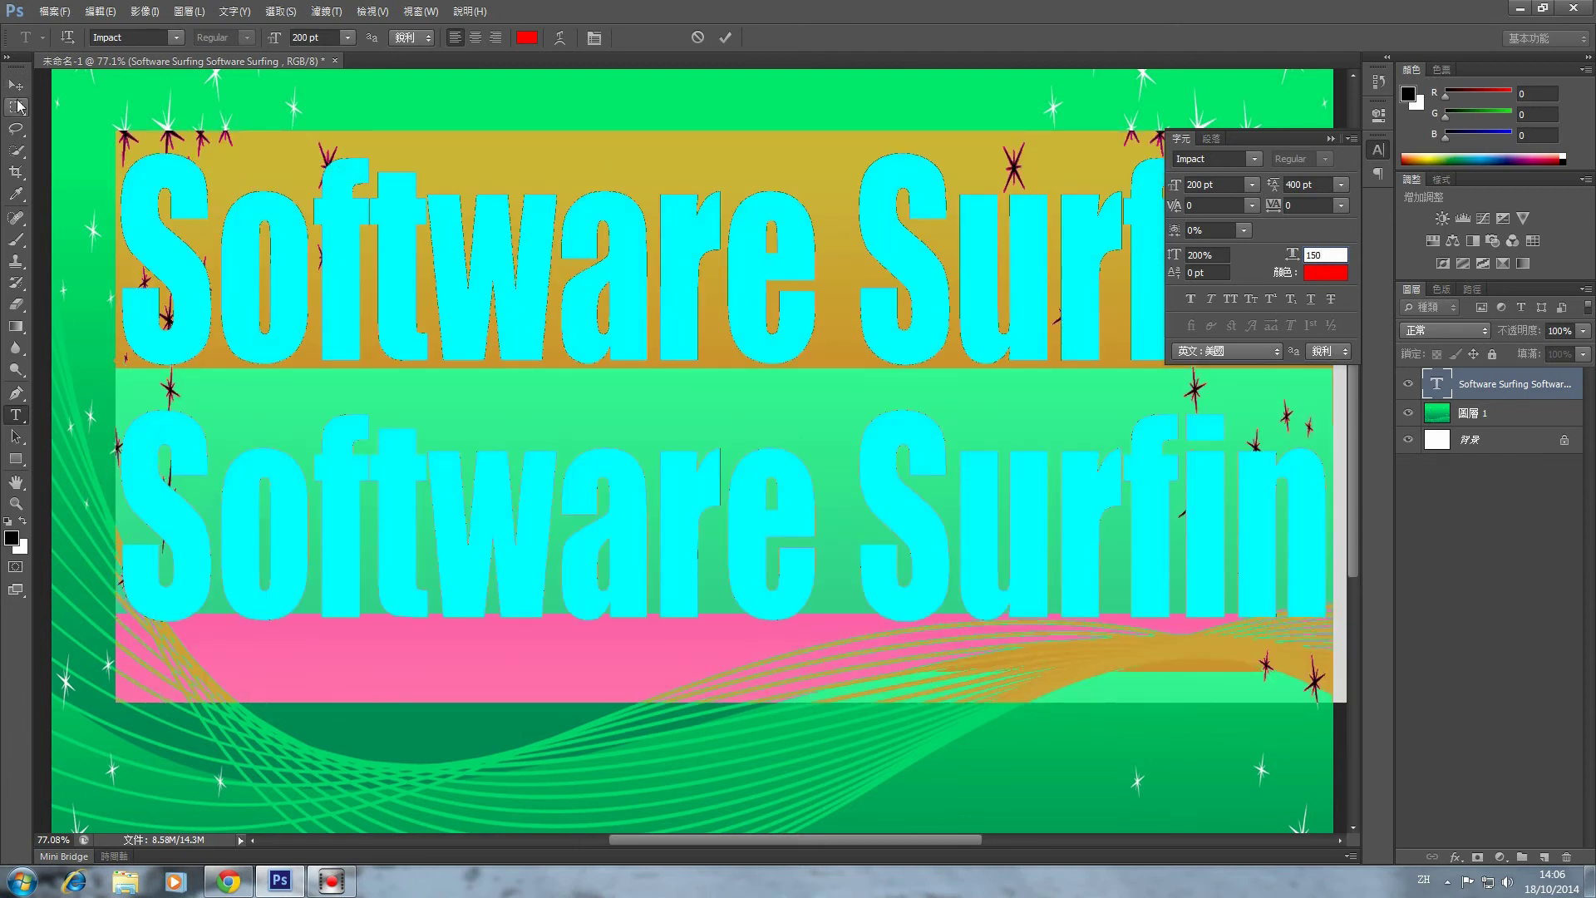
{"action": "left_click", "coordinate": [16, 85]}
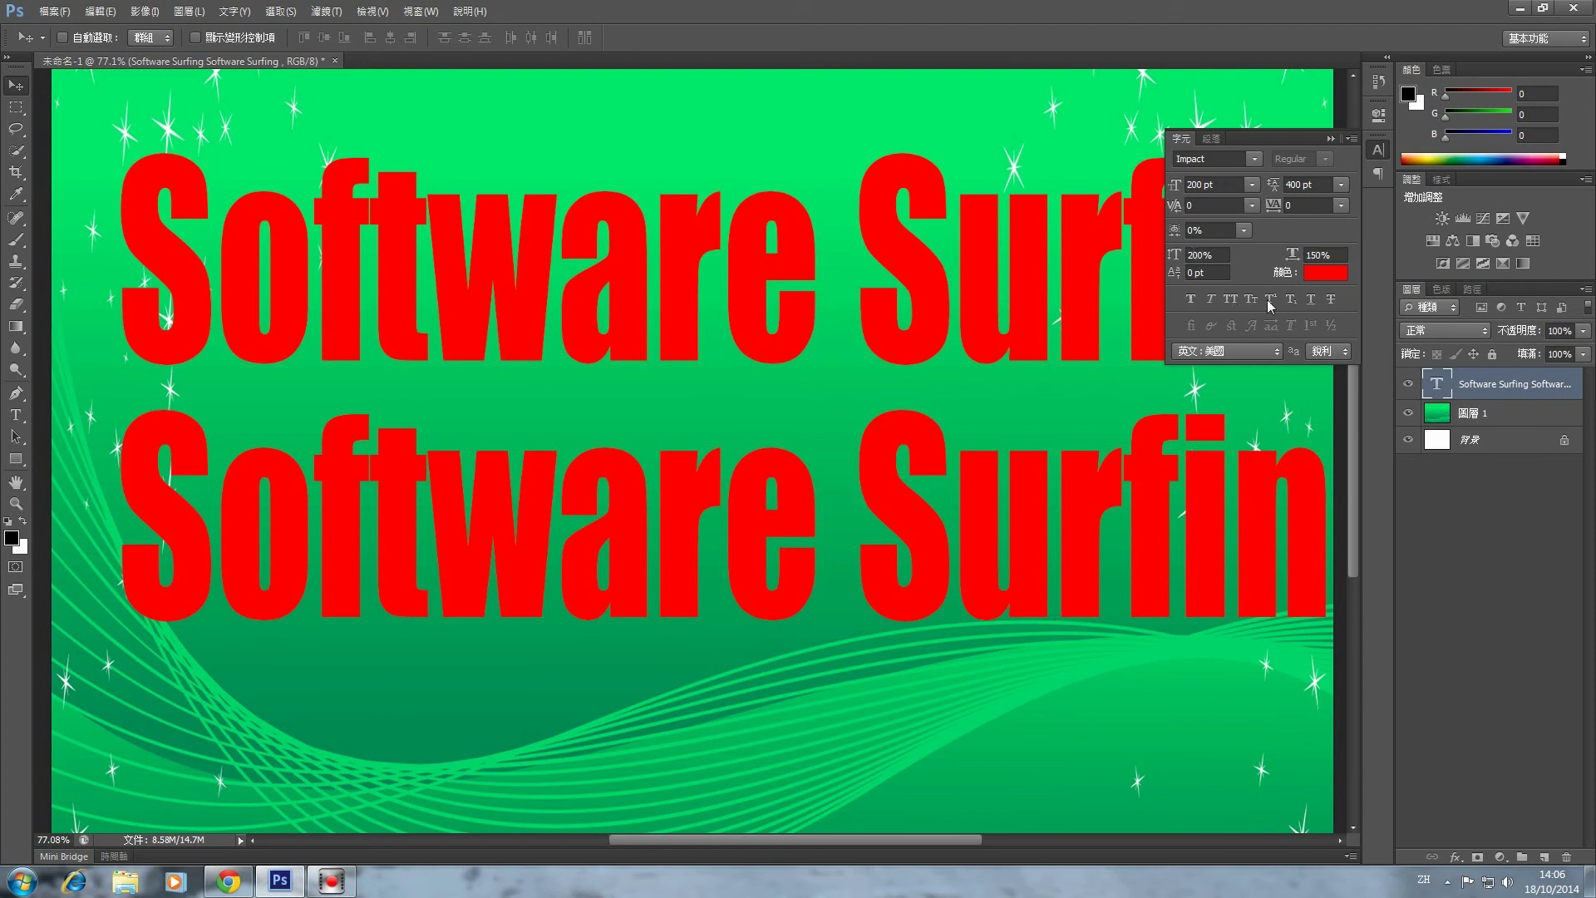
{"action": "left_click", "coordinate": [1330, 255]}
{"action": "type", "text": "80"}
{"action": "key", "text": "Return"}
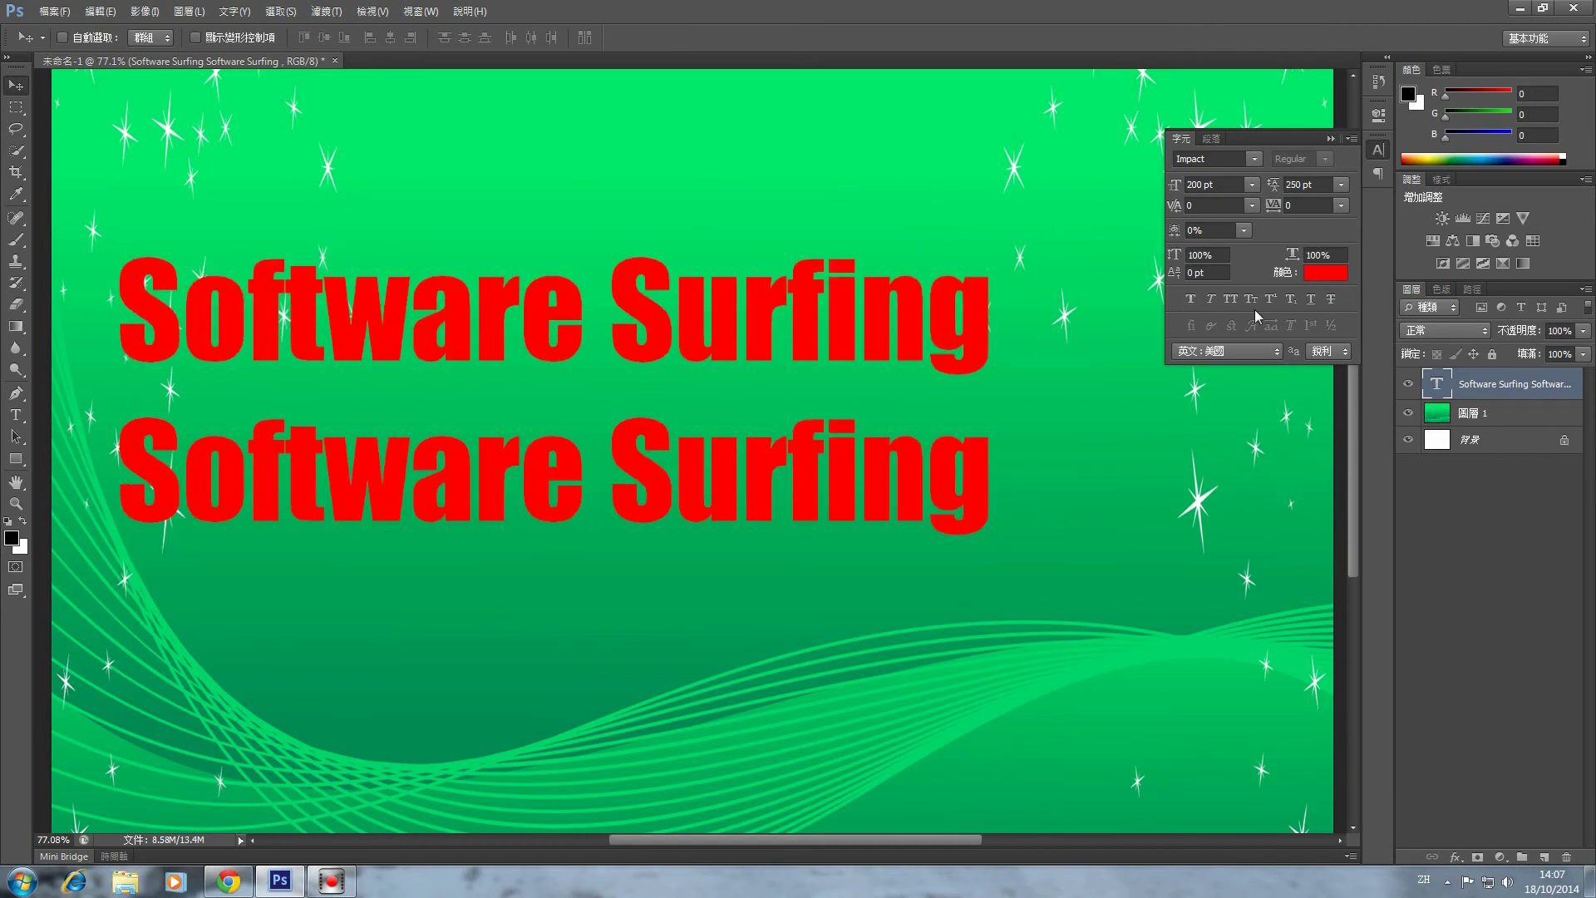
Try faux bold, faux italic and all caps, then set both lines in small caps
{"action": "left_click", "coordinate": [1192, 298]}
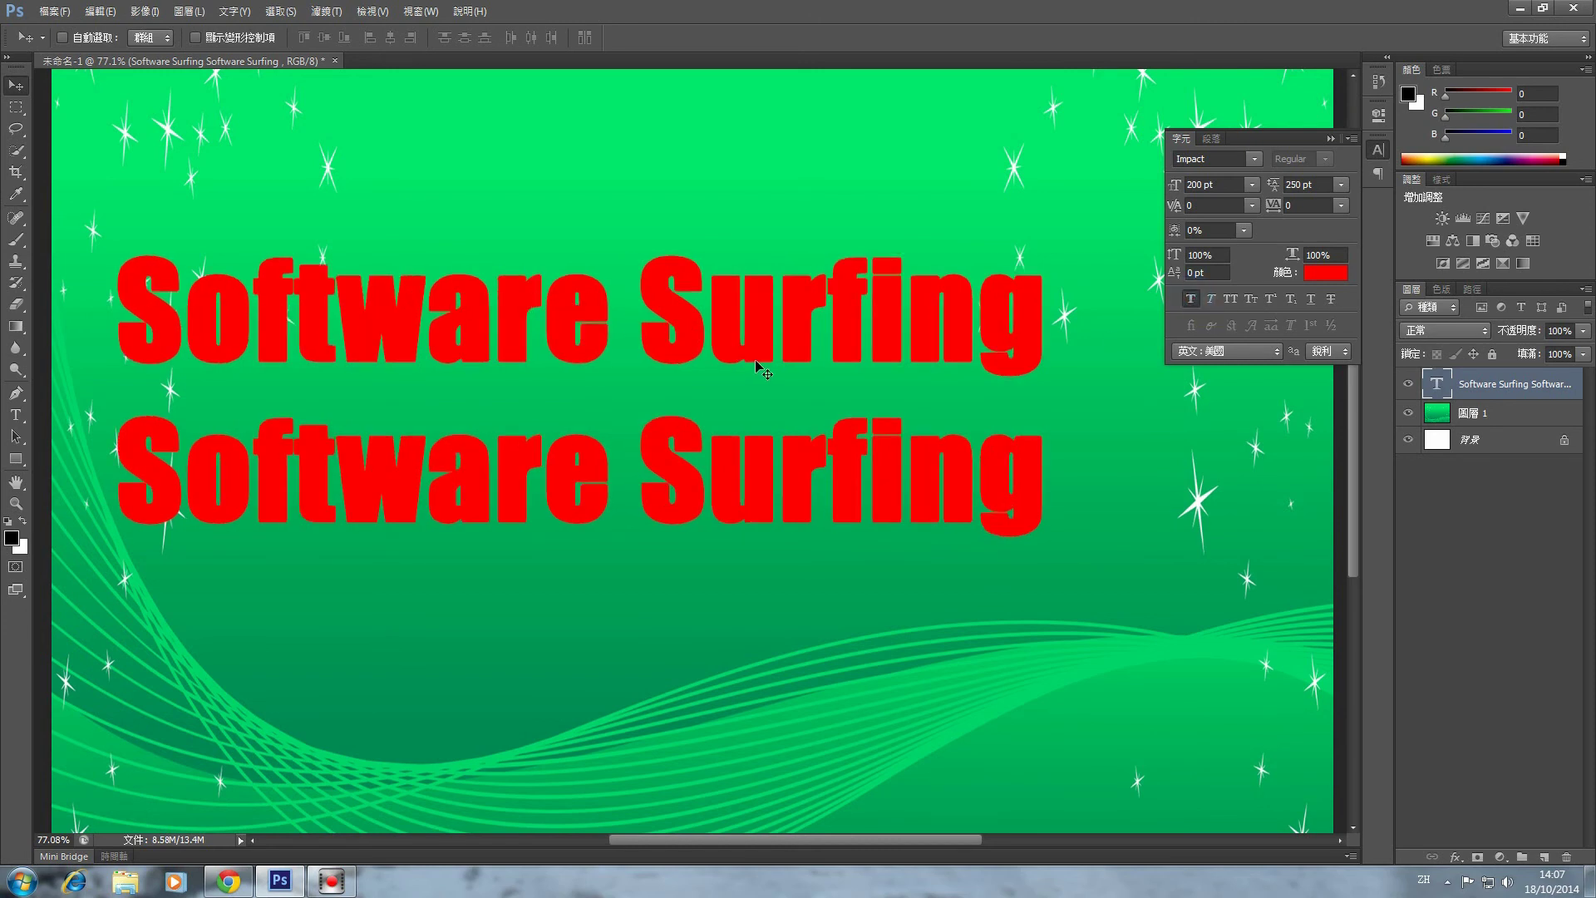
{"action": "left_click", "coordinate": [1190, 299]}
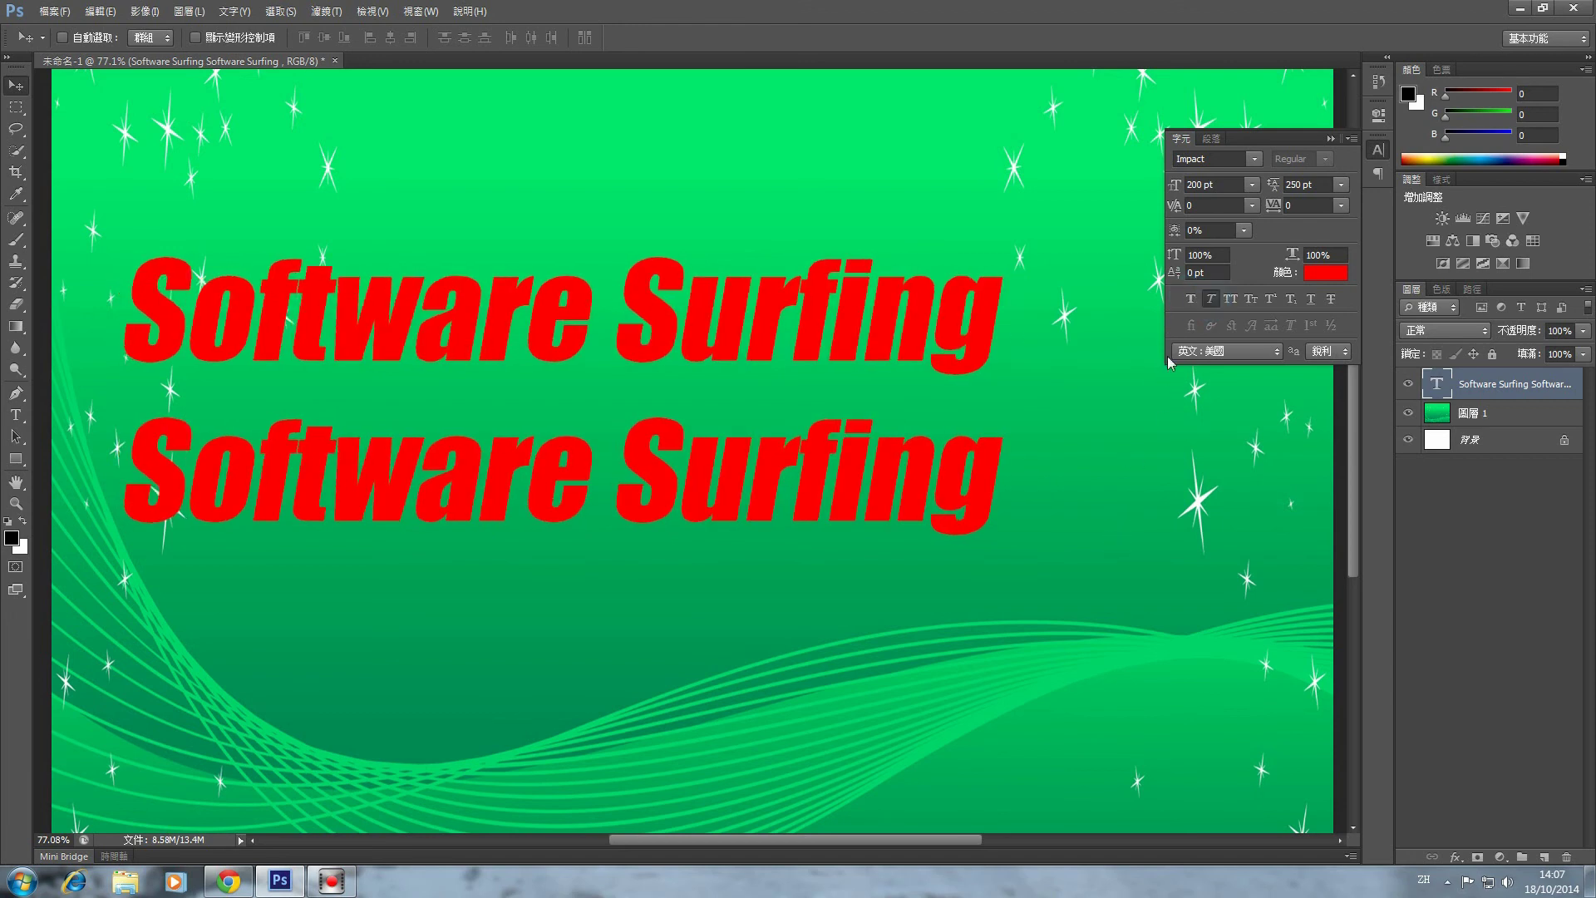
{"action": "left_click", "coordinate": [1213, 301]}
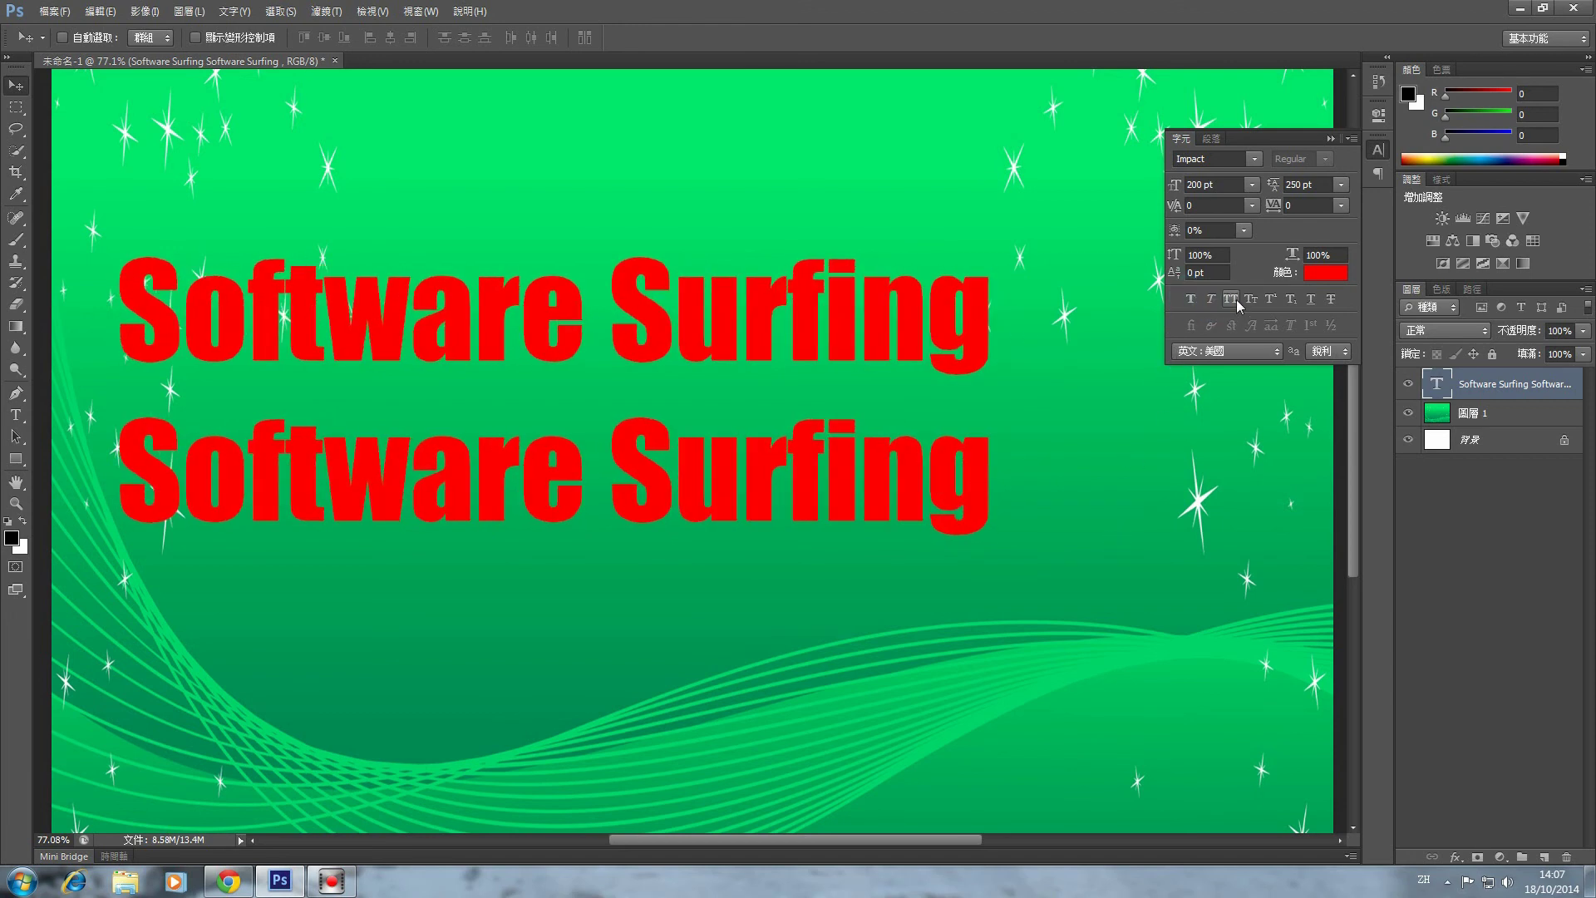
{"action": "left_click", "coordinate": [1232, 299]}
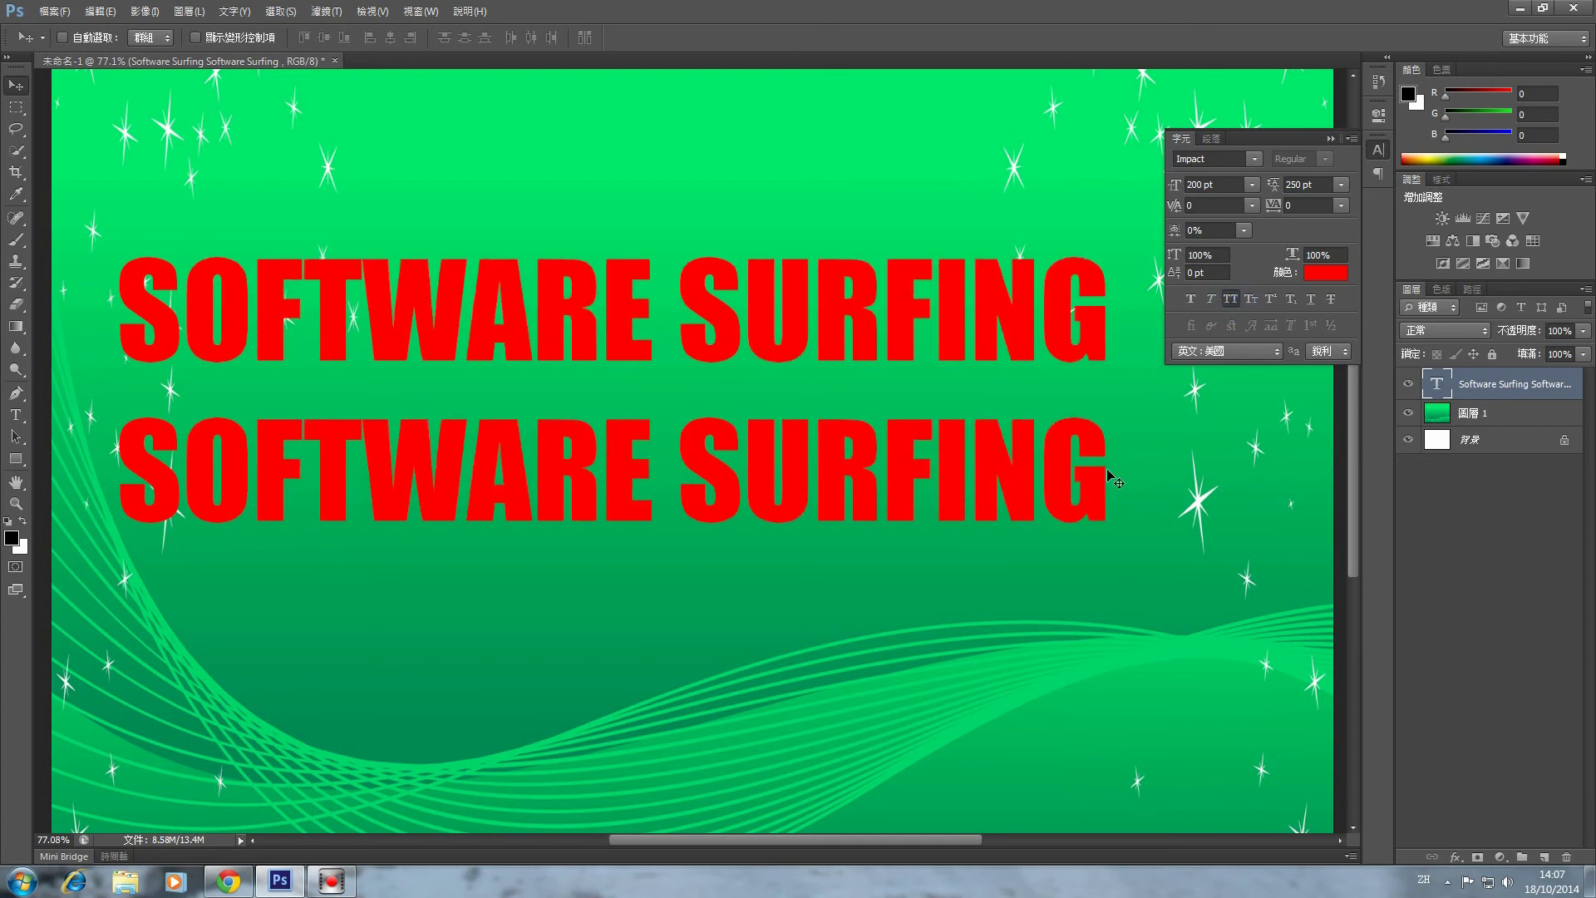
{"action": "left_click", "coordinate": [1232, 299]}
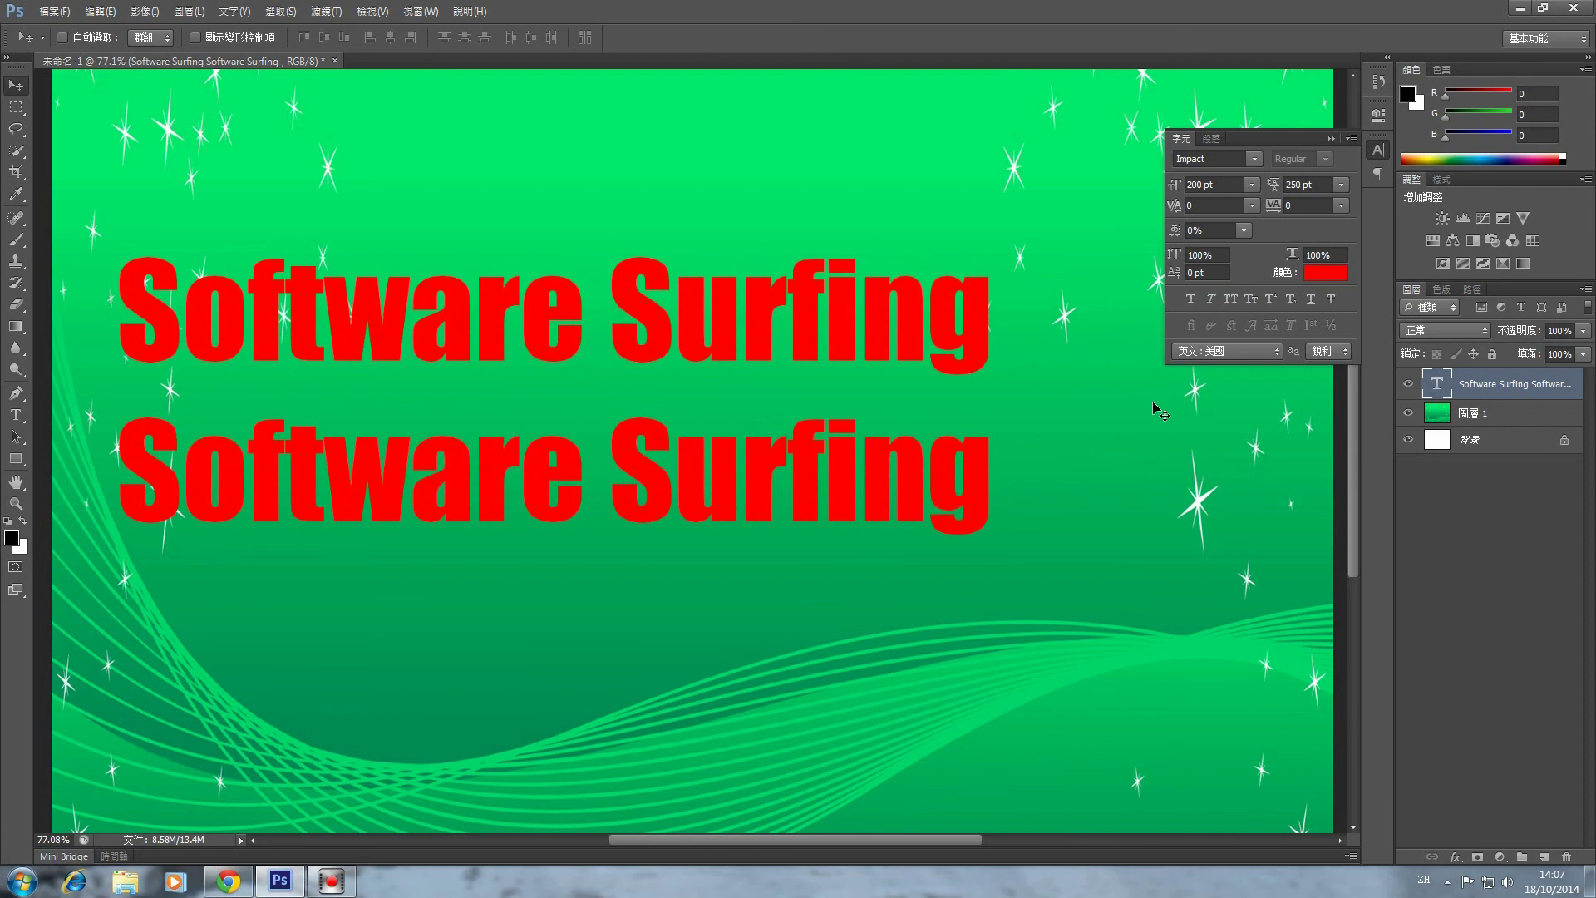
{"action": "left_click", "coordinate": [1252, 299]}
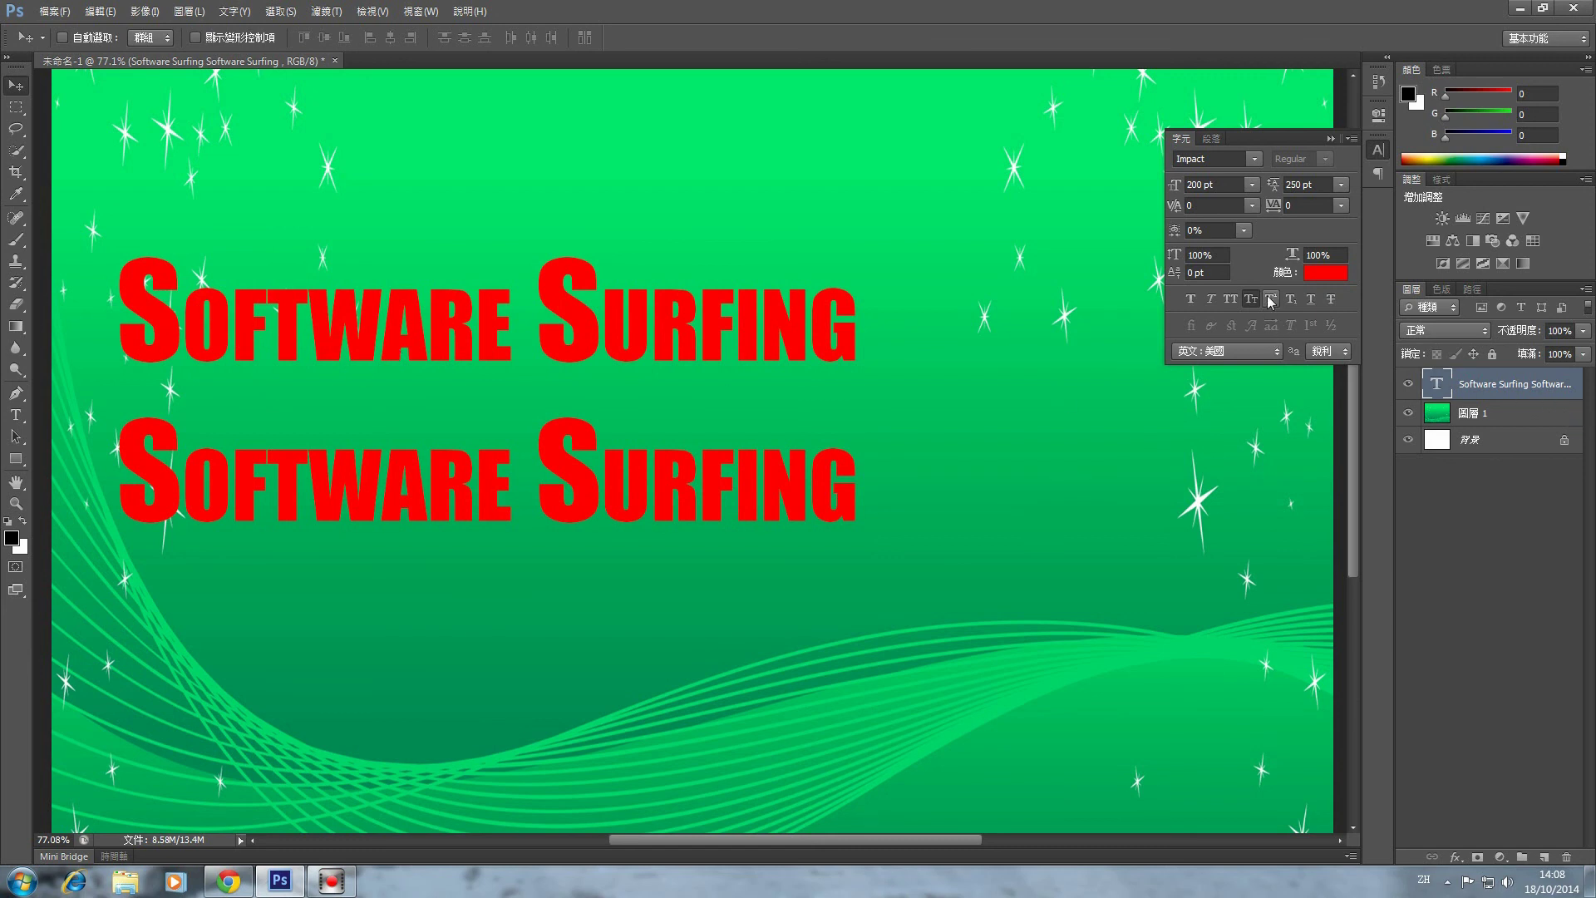
Try superscript and subscript, then return the text to normal size with small caps off
{"action": "left_click", "coordinate": [1270, 300]}
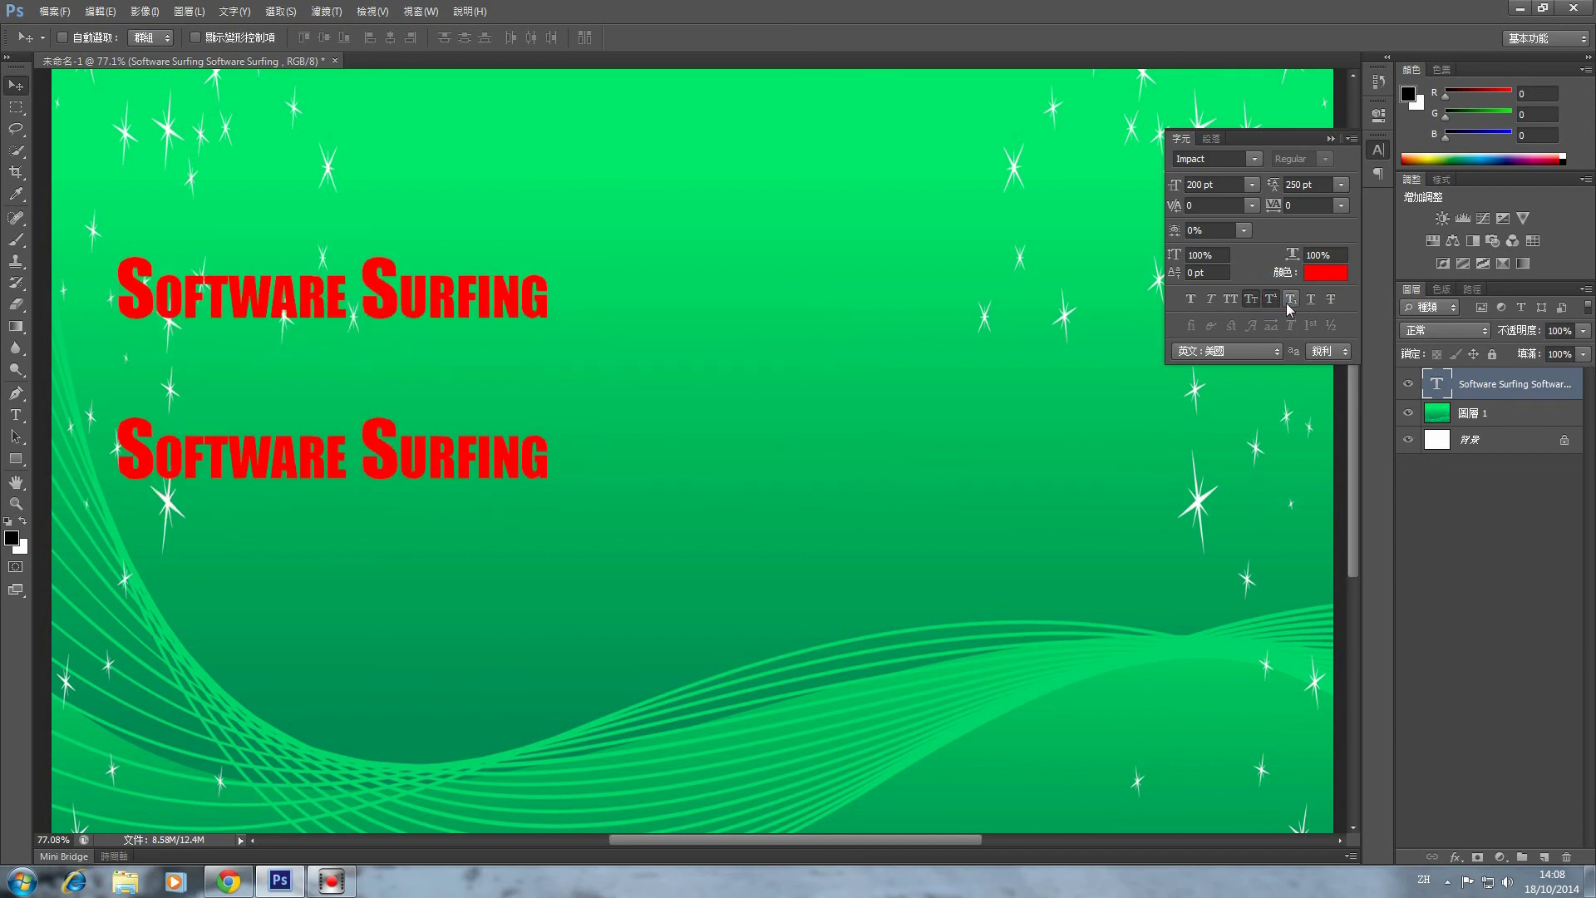
{"action": "left_click", "coordinate": [1272, 299]}
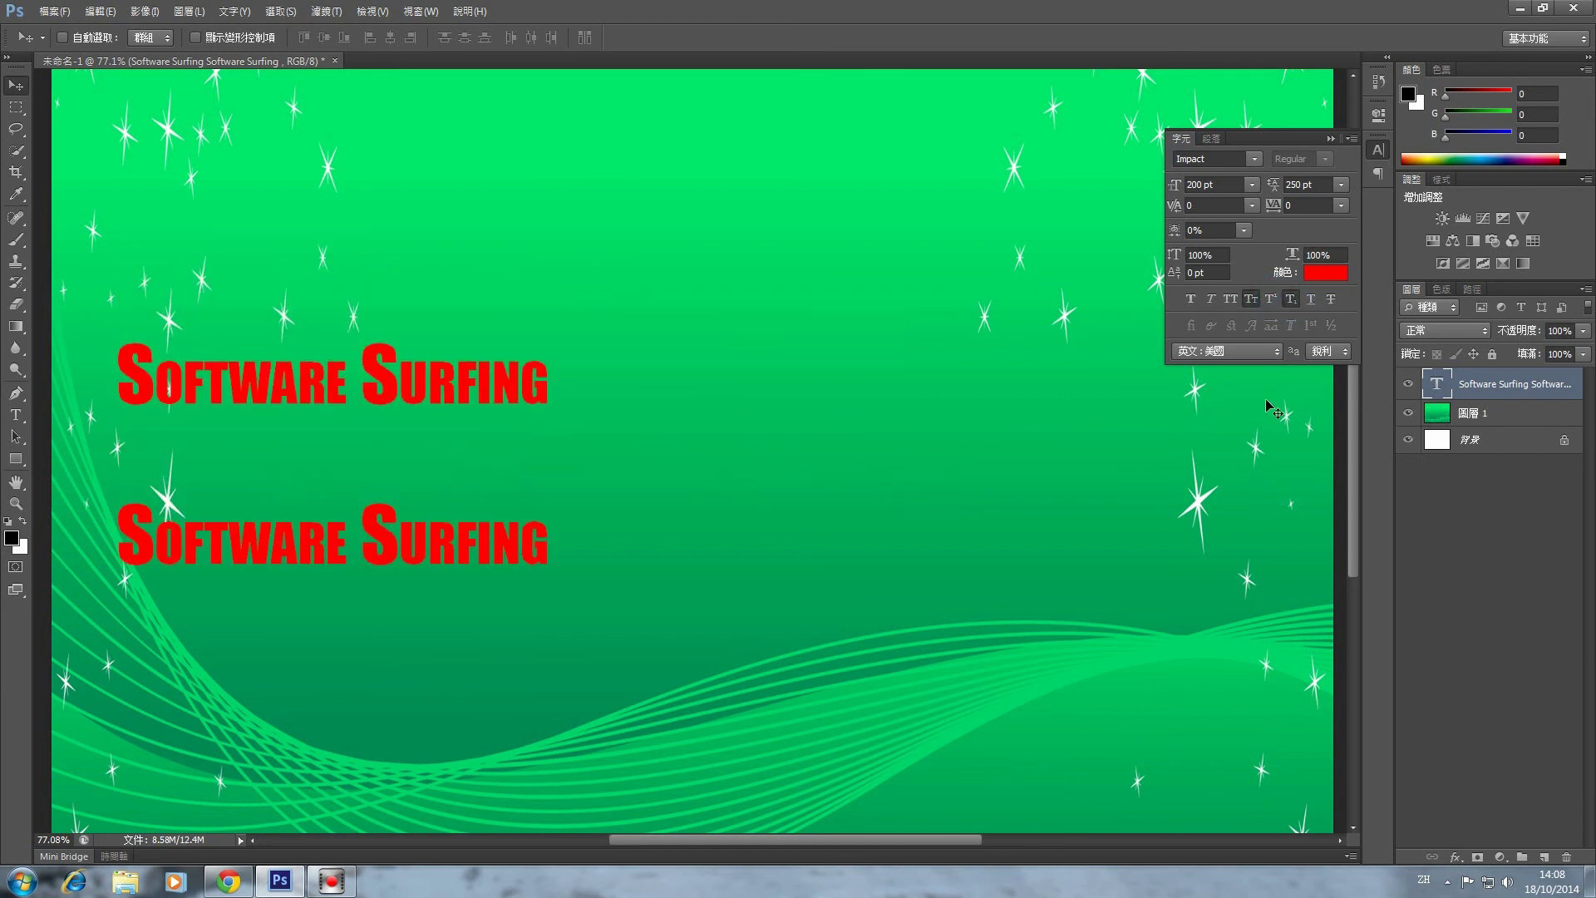
{"action": "left_click", "coordinate": [1270, 299]}
{"action": "left_click", "coordinate": [1271, 299]}
{"action": "left_click", "coordinate": [1253, 301]}
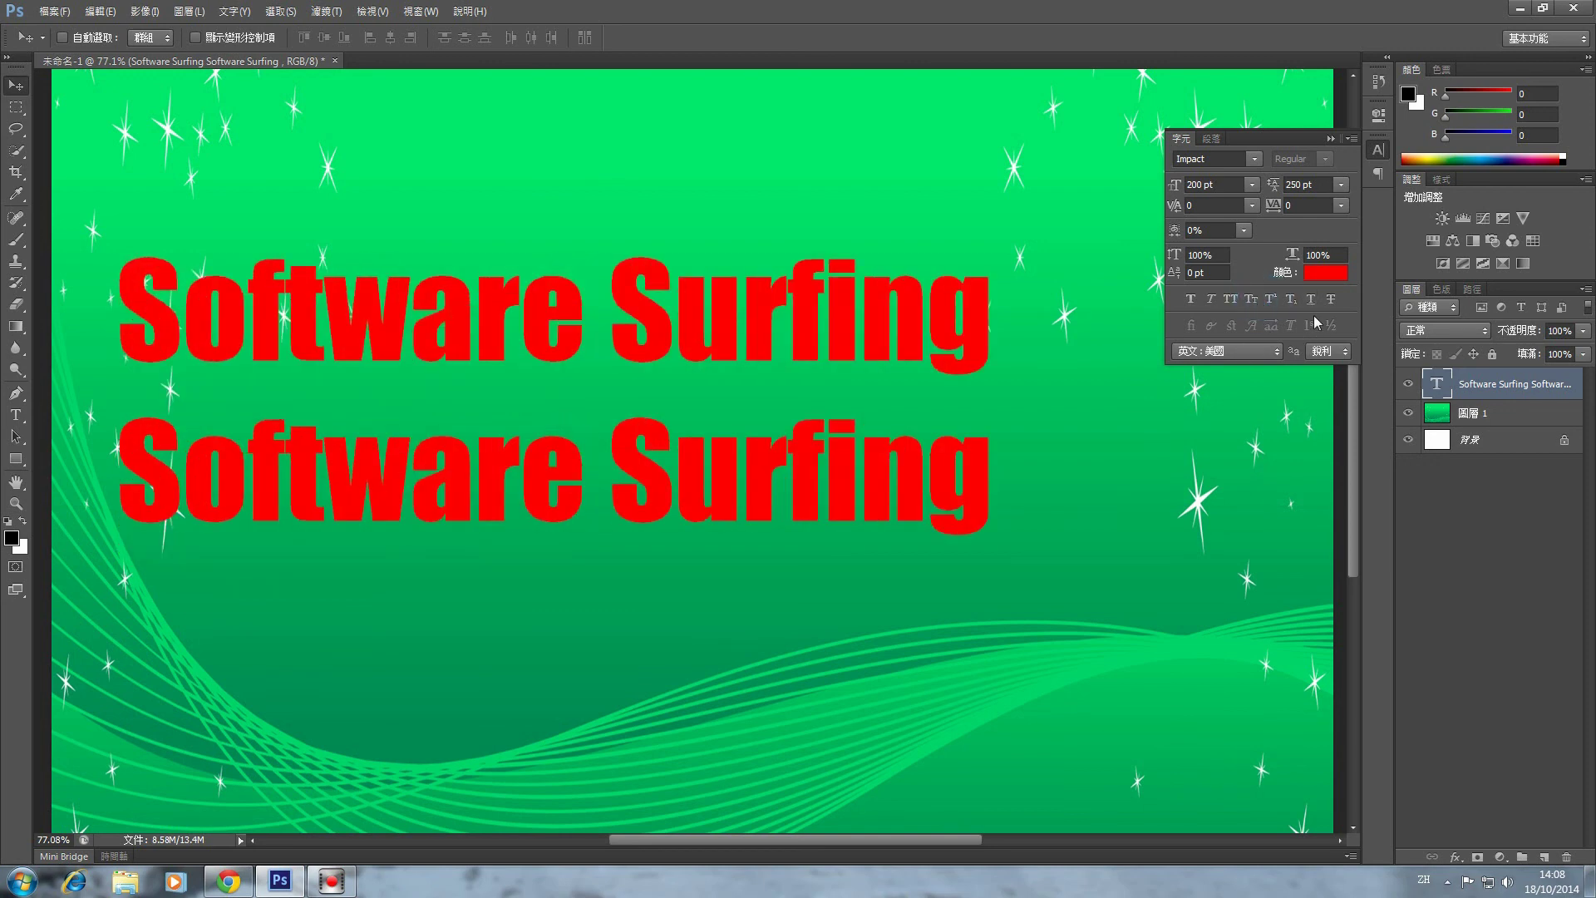
Briefly apply underline and strikethrough to both lines, removing each again
{"action": "left_click", "coordinate": [1312, 300]}
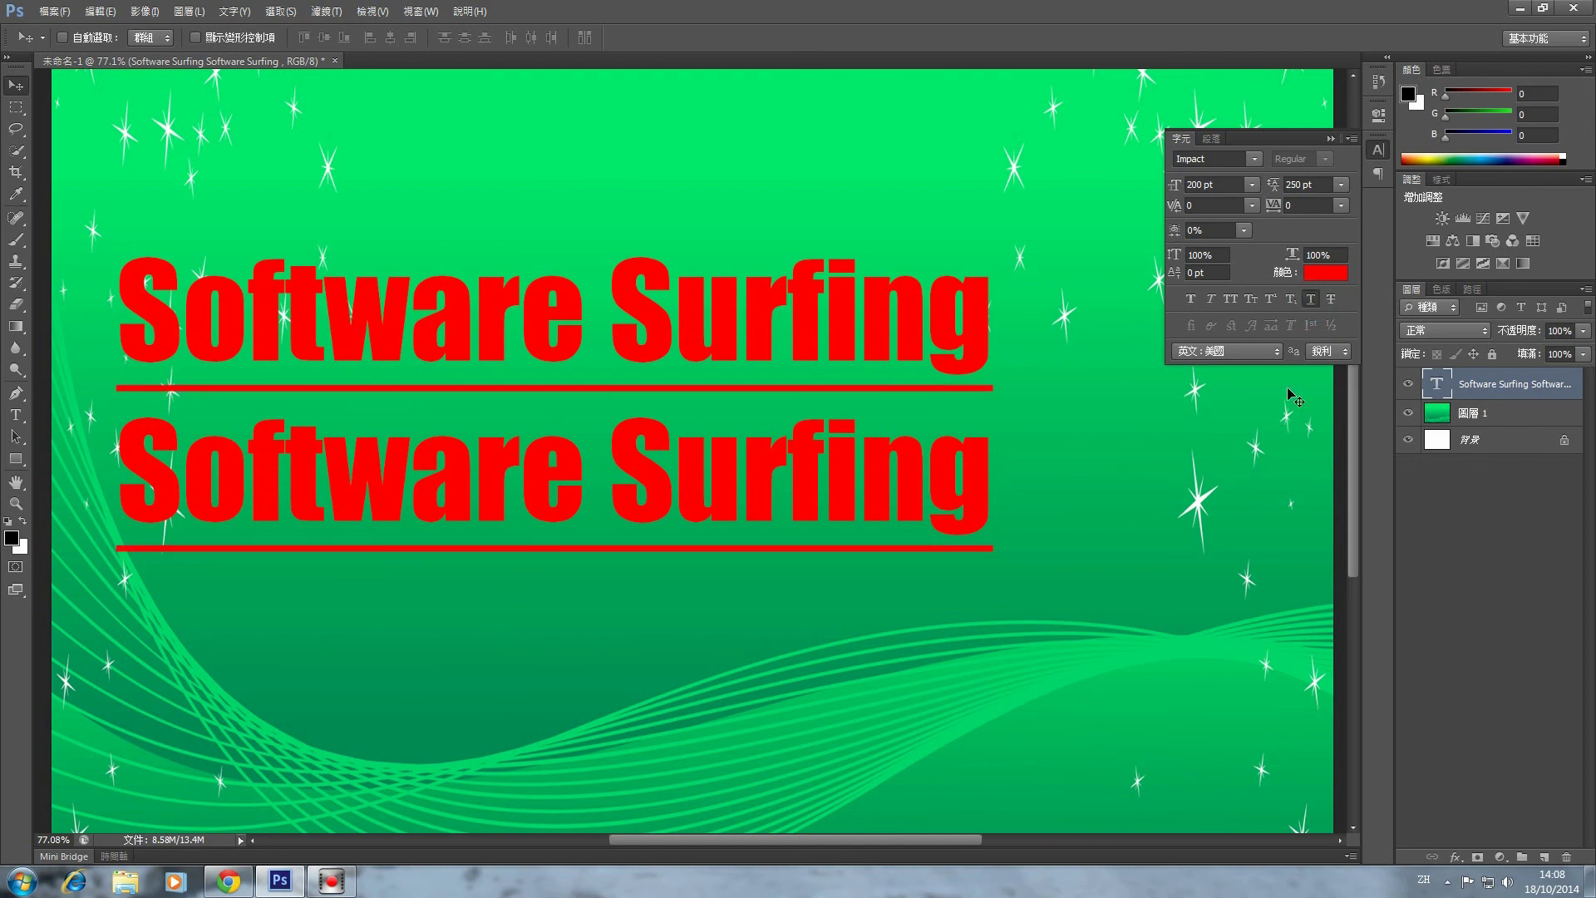
{"action": "left_click", "coordinate": [1311, 299]}
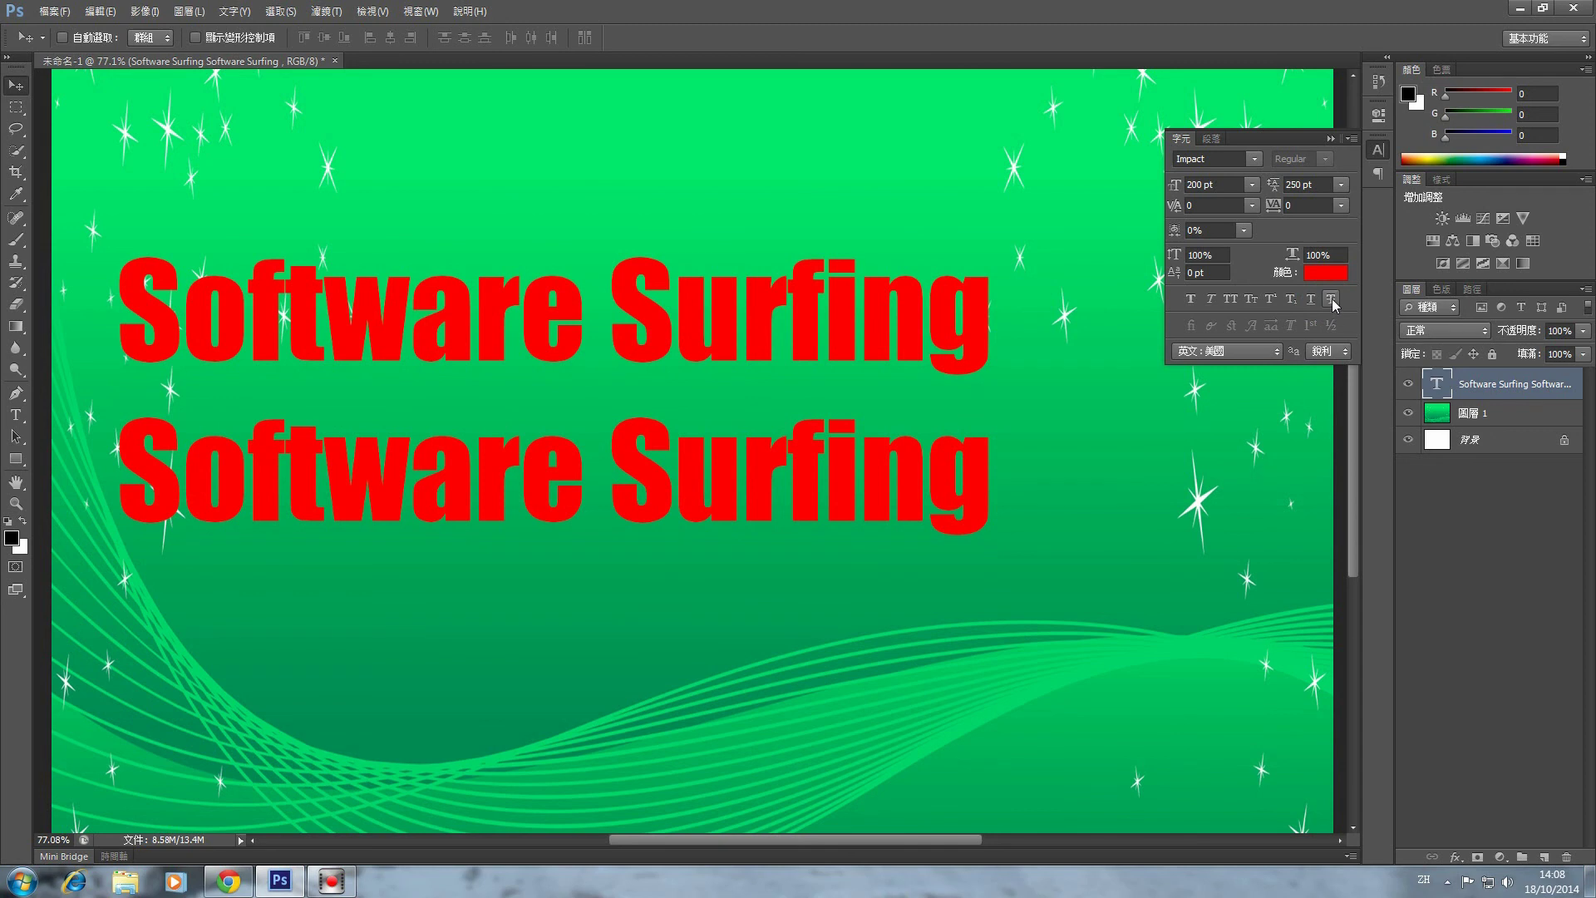
{"action": "left_click", "coordinate": [1332, 299]}
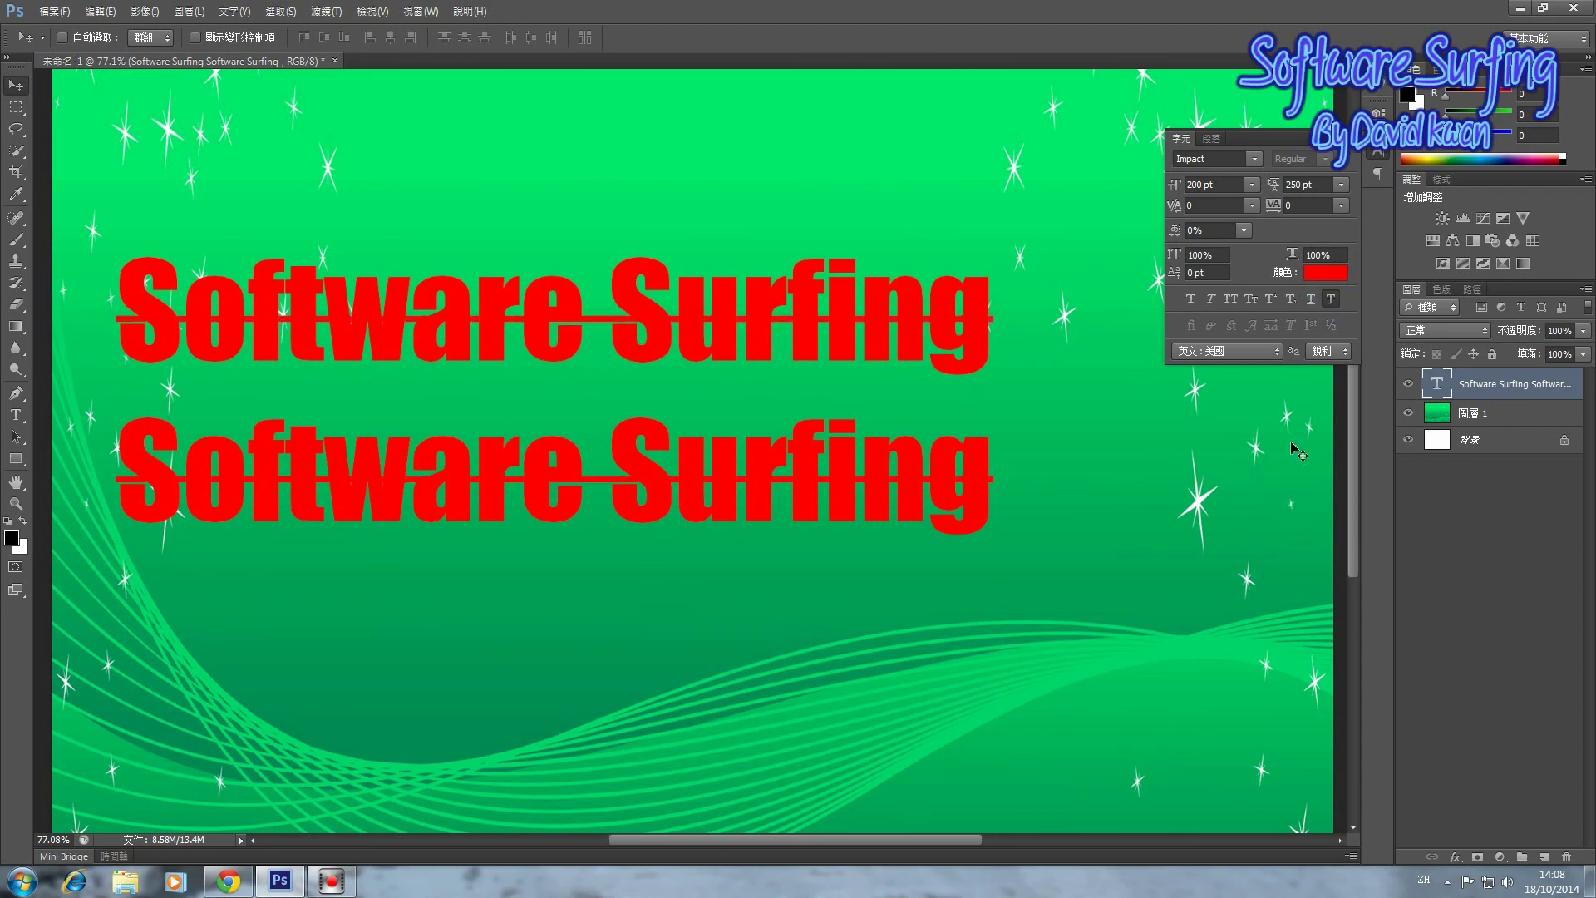
{"action": "left_click", "coordinate": [1331, 299]}
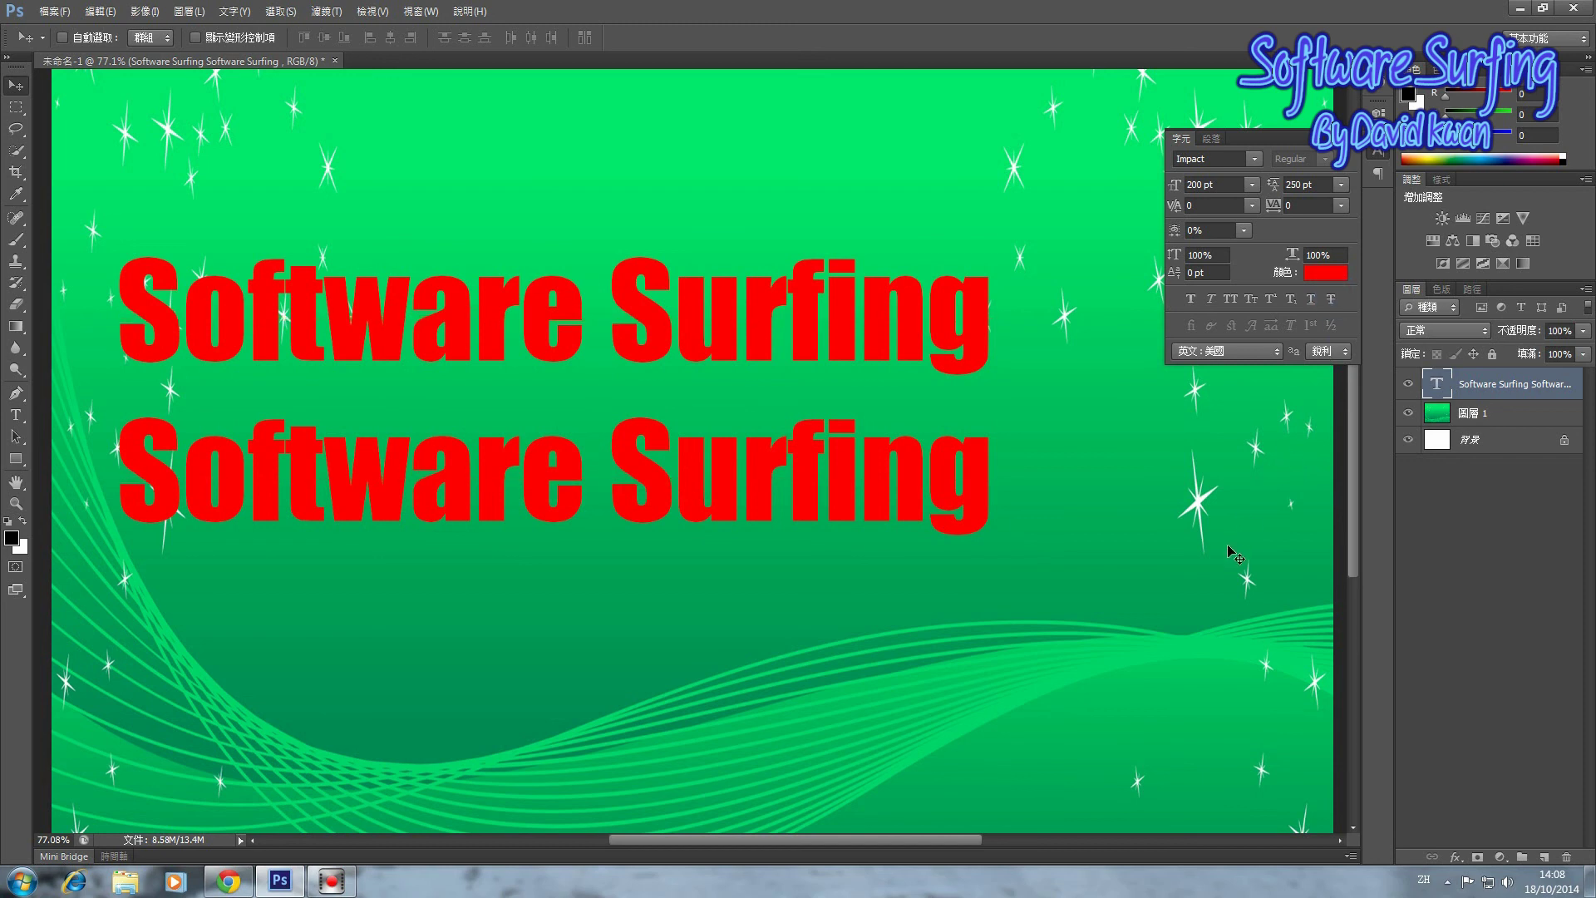